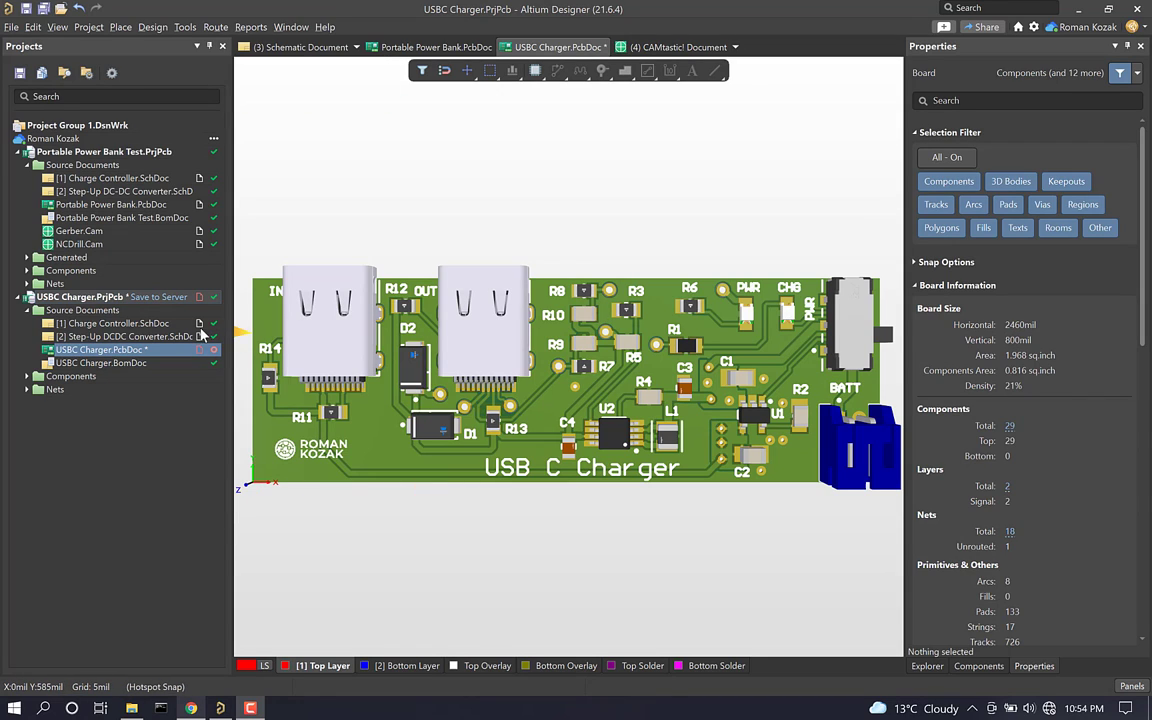
Step: Open Charge Controller.SchDoc from the USBC Charger project to view the MCP73831 charging circuit
double_click(160, 326)
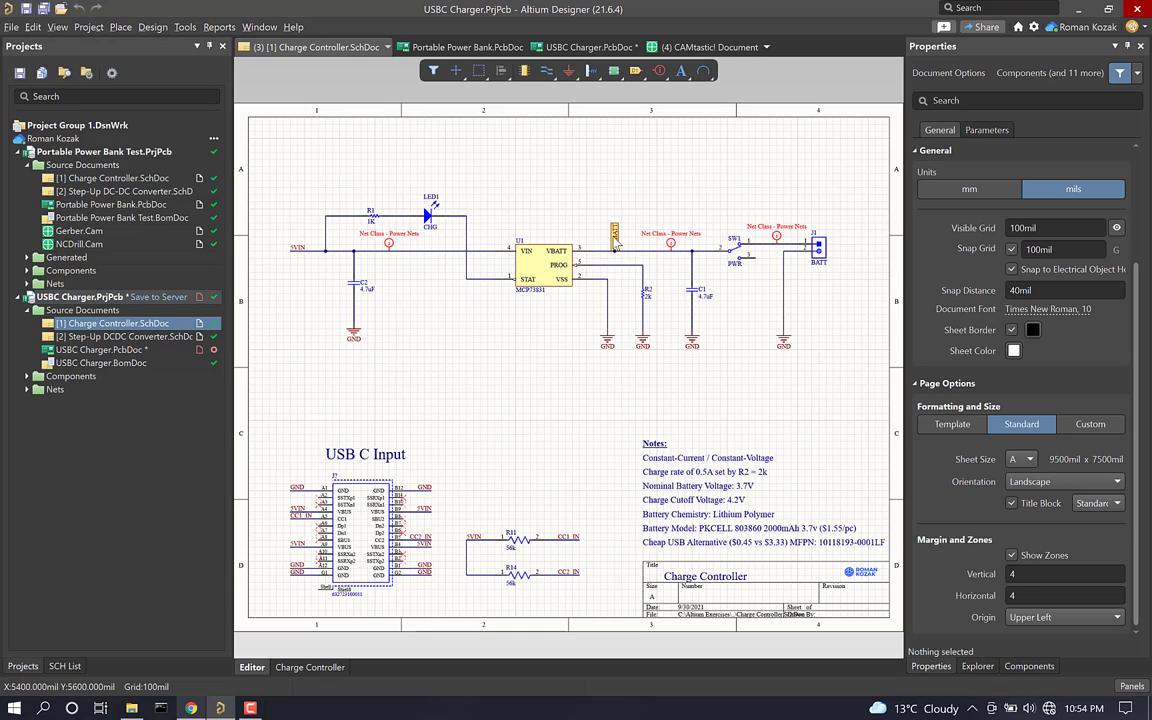
Step: Review the Step-Up DCDC and Charge Controller schematics, then open USBC Charger.PcbDoc in 2D view
double_click(155, 336)
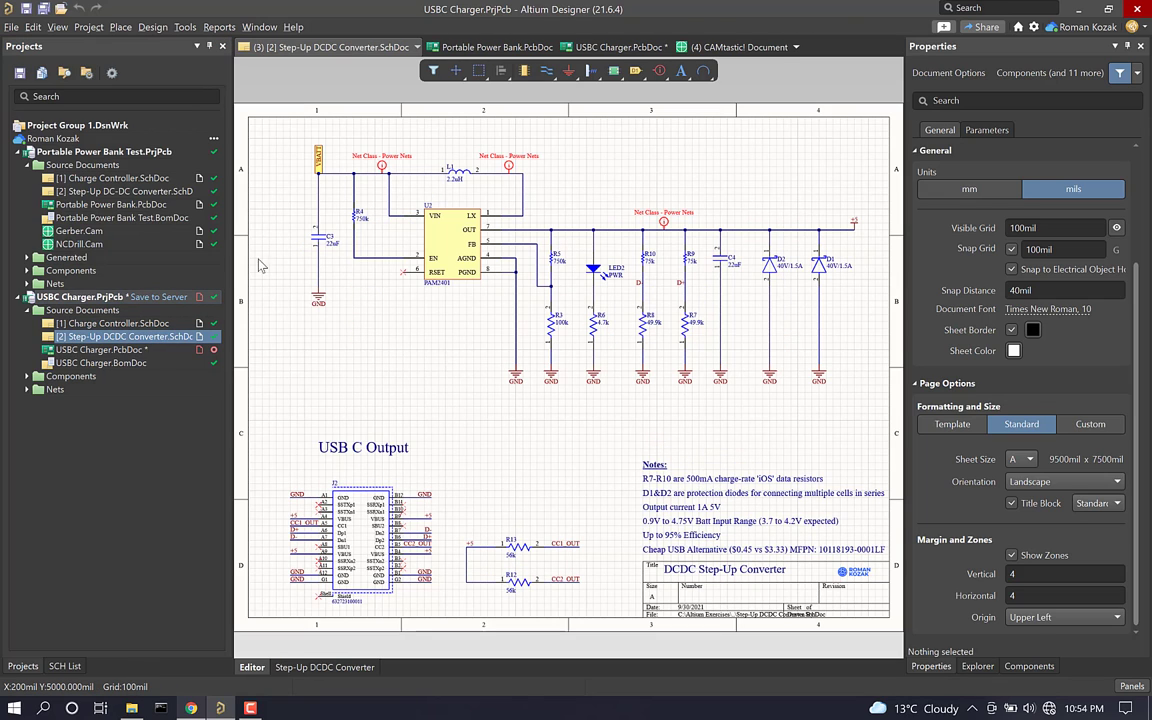
double_click(112, 323)
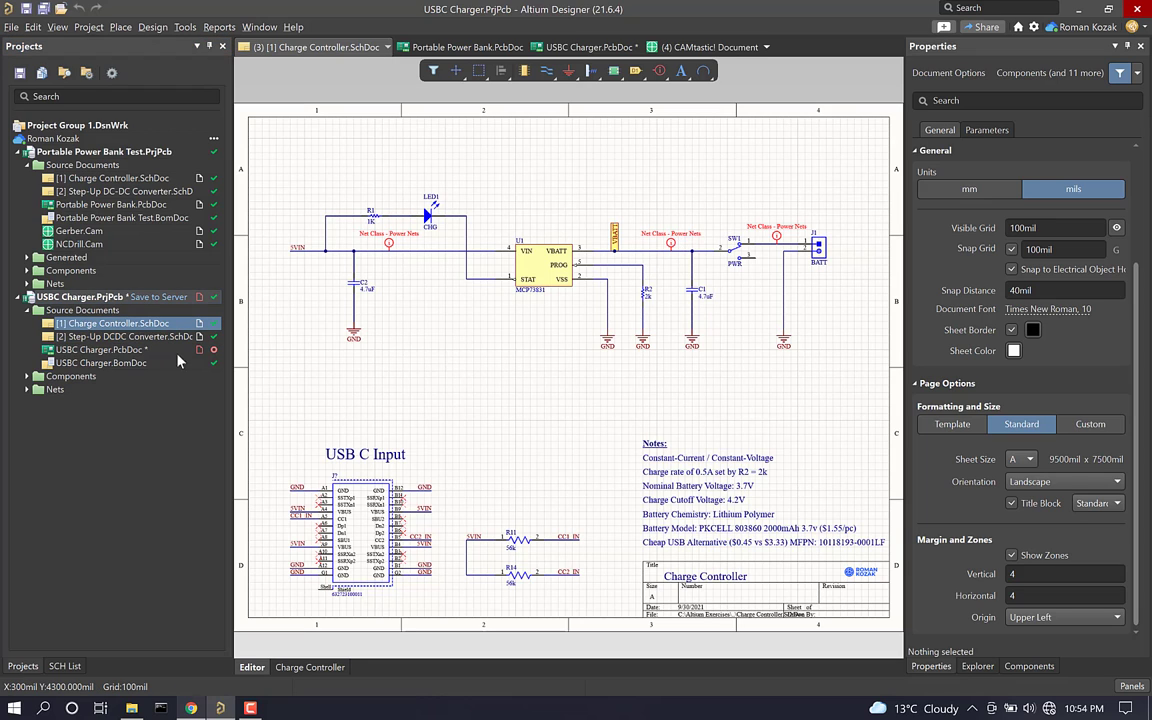
double_click(133, 349)
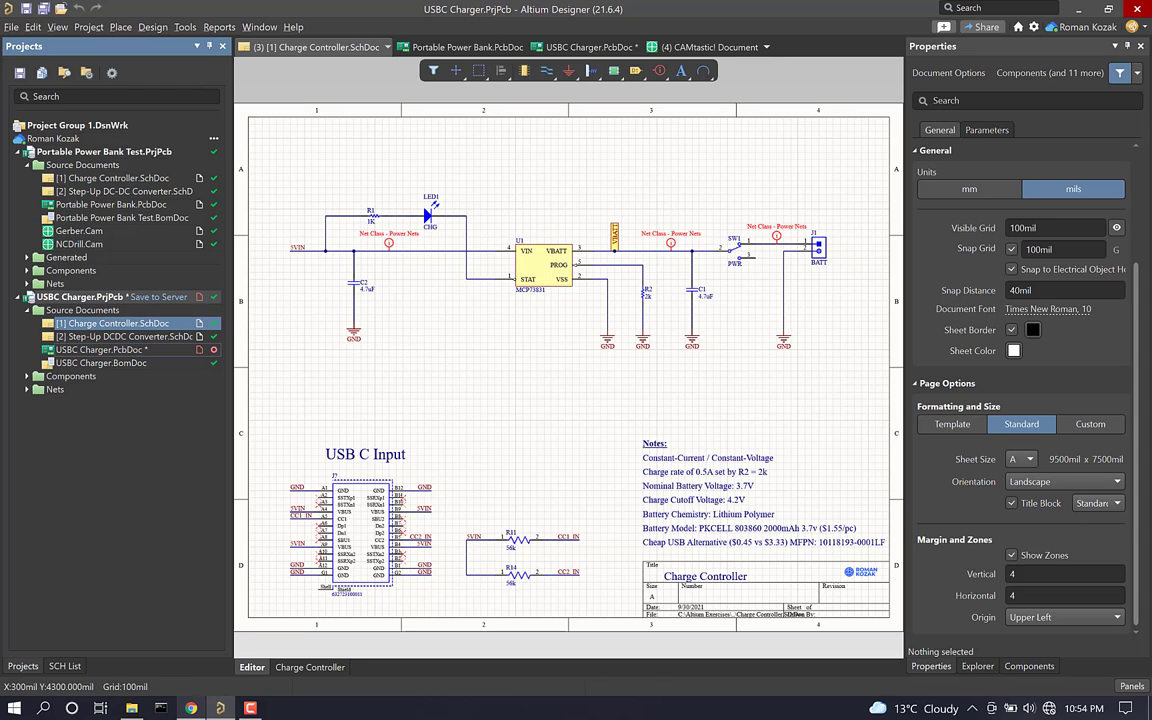
key(2)
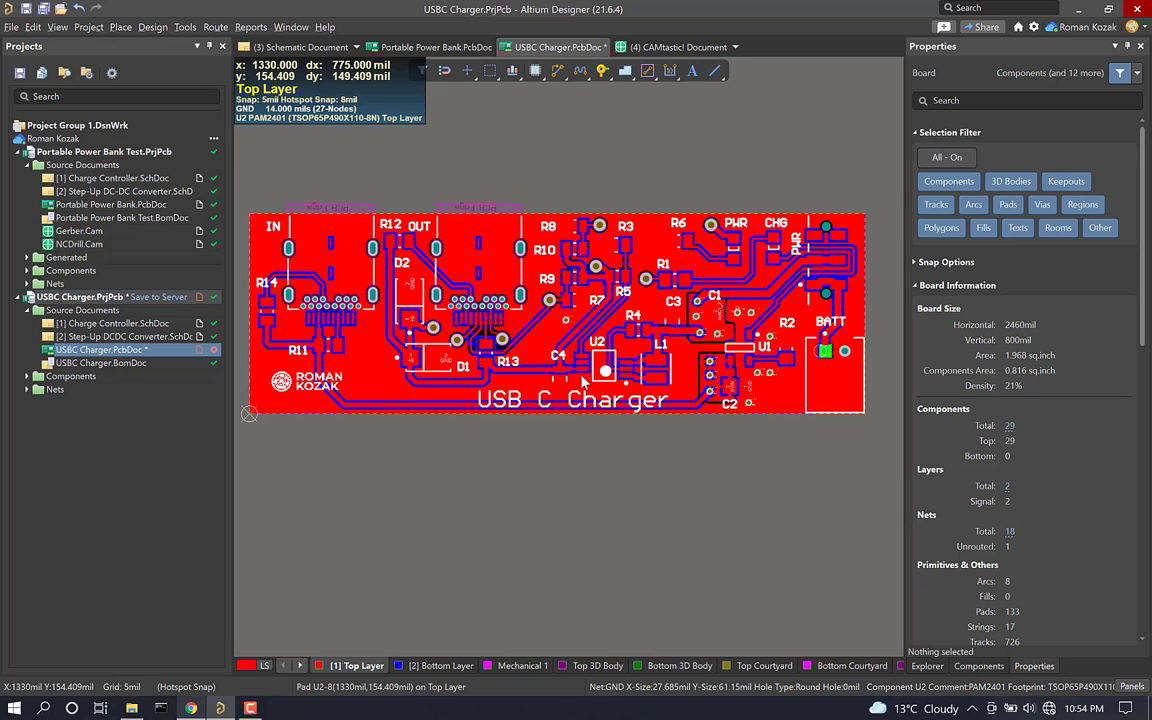
Step: Show the USB C Charger board as a rendered 3D model
key(3)
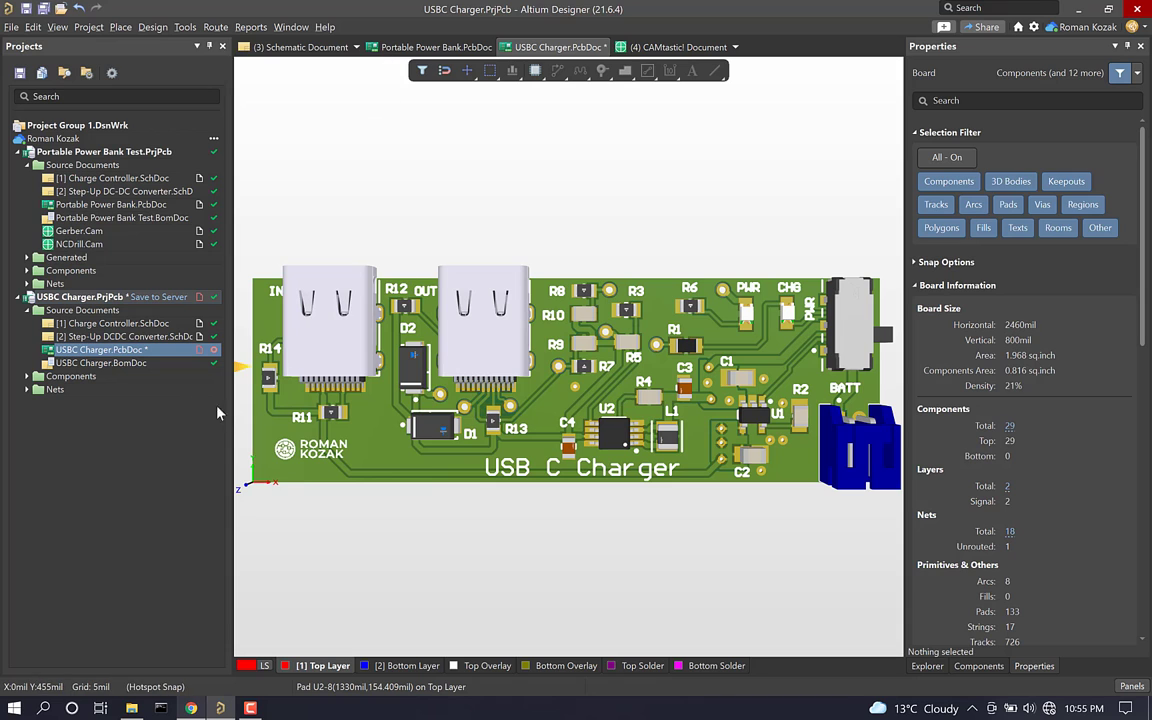
Step: Zoom around U1/R2, return to 2D view, and inspect the top-layer GND polygon pour
ctrl+scroll(795, 430, up, 4)
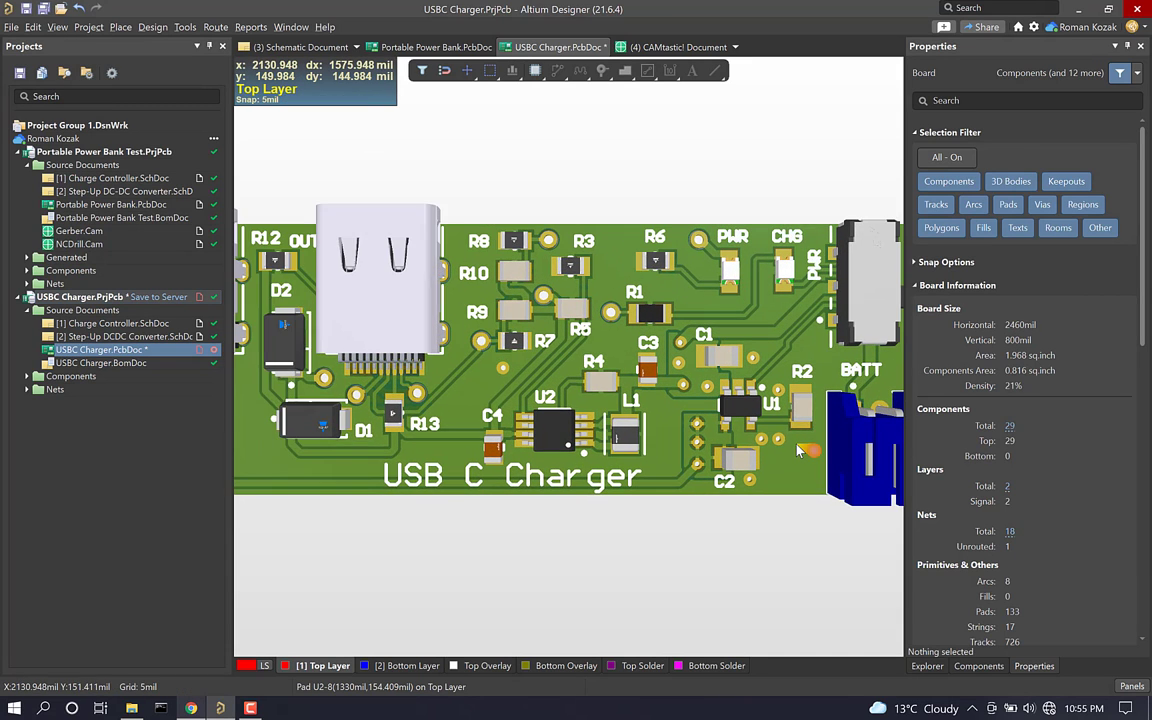
ctrl+scroll(795, 430, up, 2)
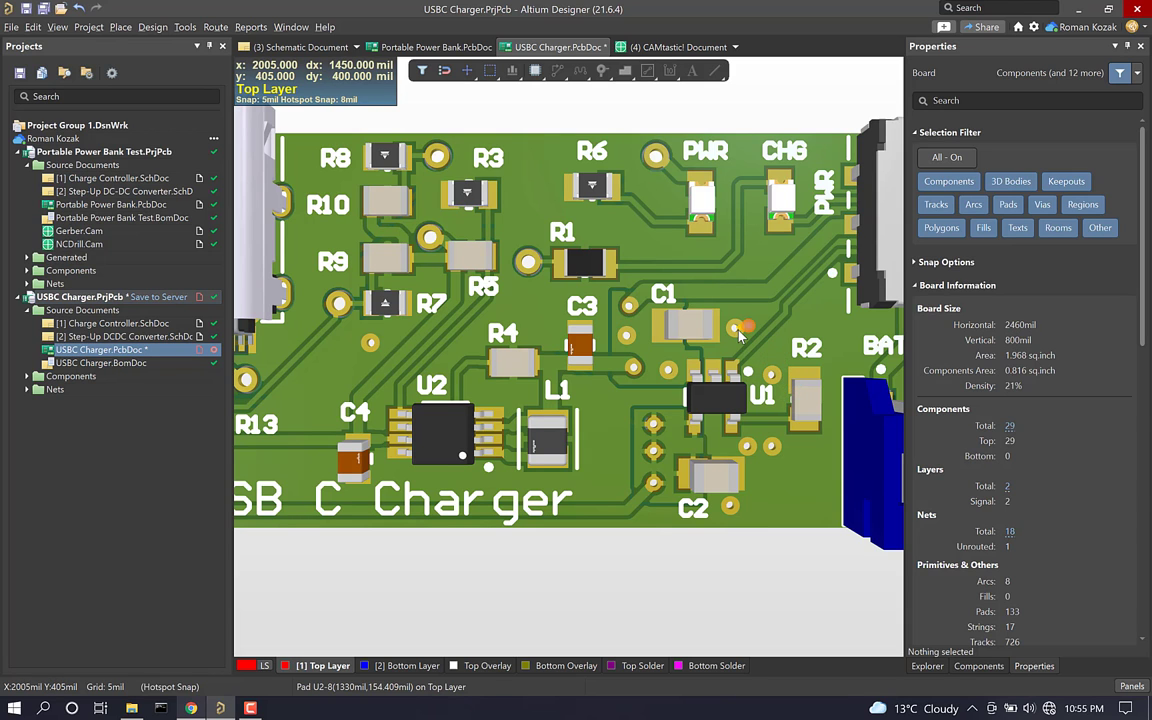
key(2)
ctrl+scroll(720, 325, up, 4)
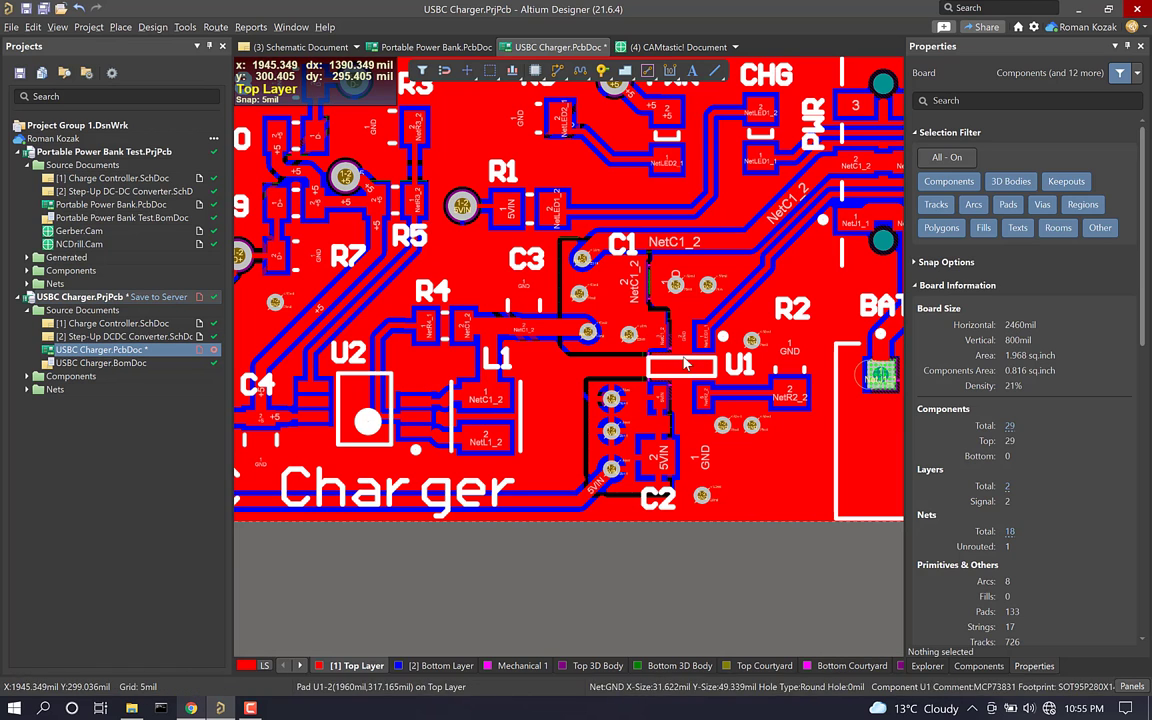
ctrl+scroll(700, 363, down, 2)
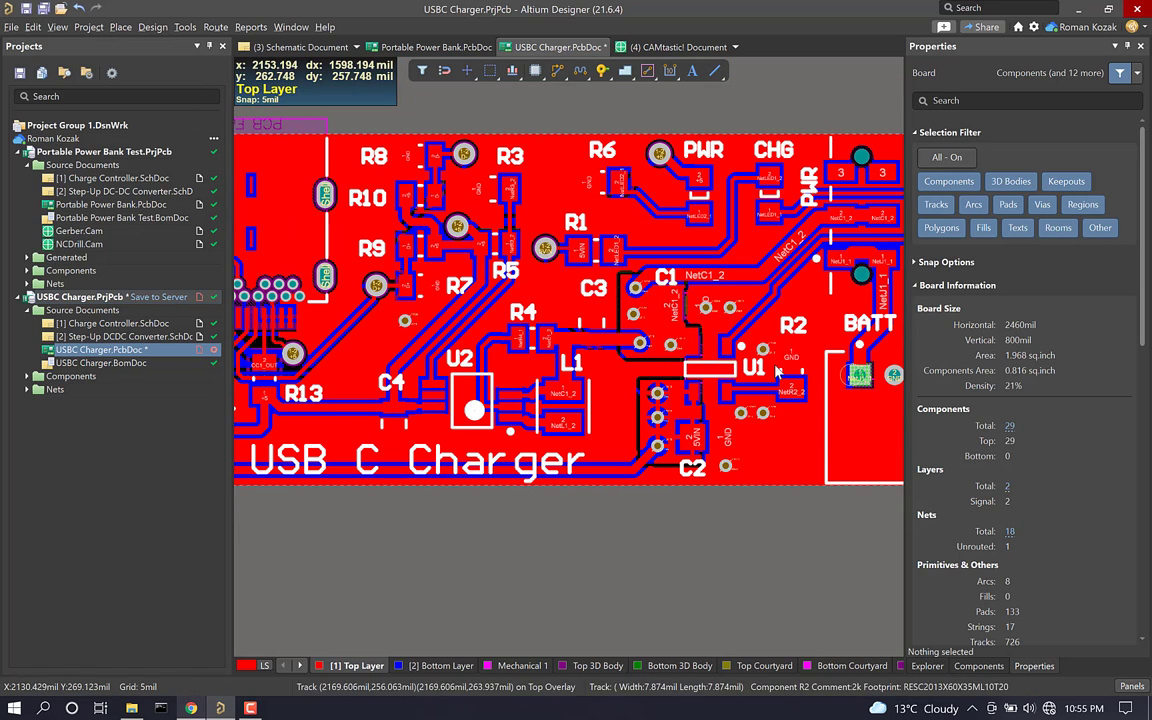
ctrl+scroll(760, 378, down, 1)
ctrl+scroll(760, 378, down, 1)
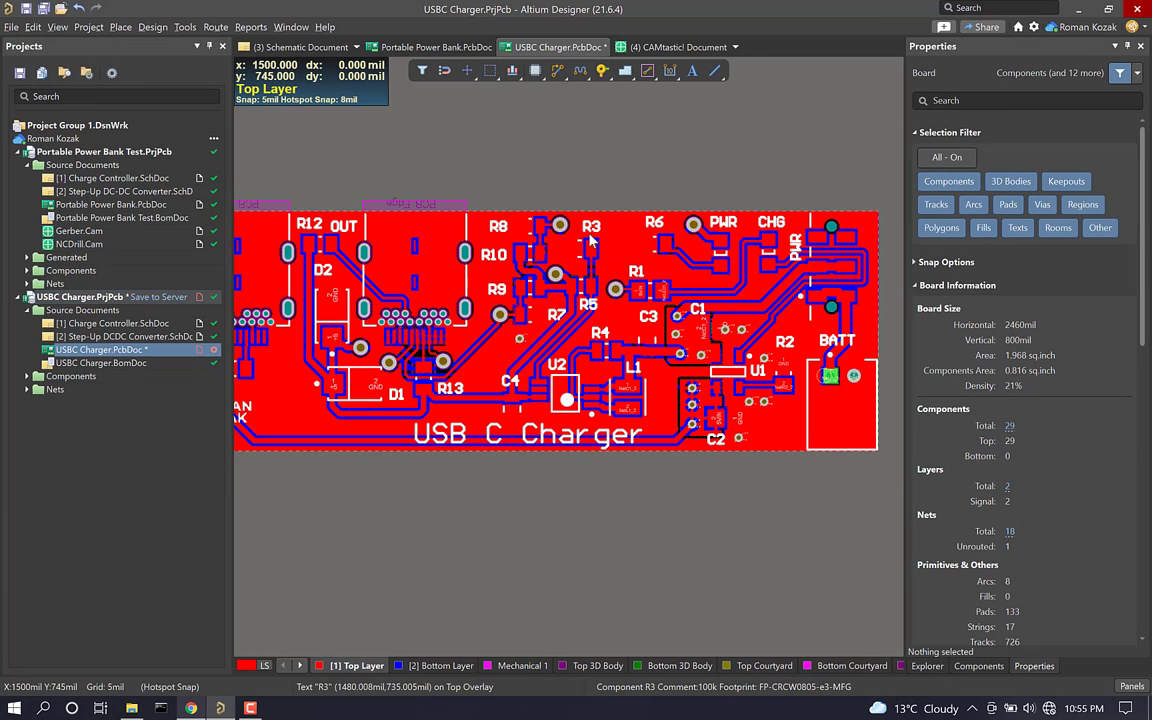
click(590, 240)
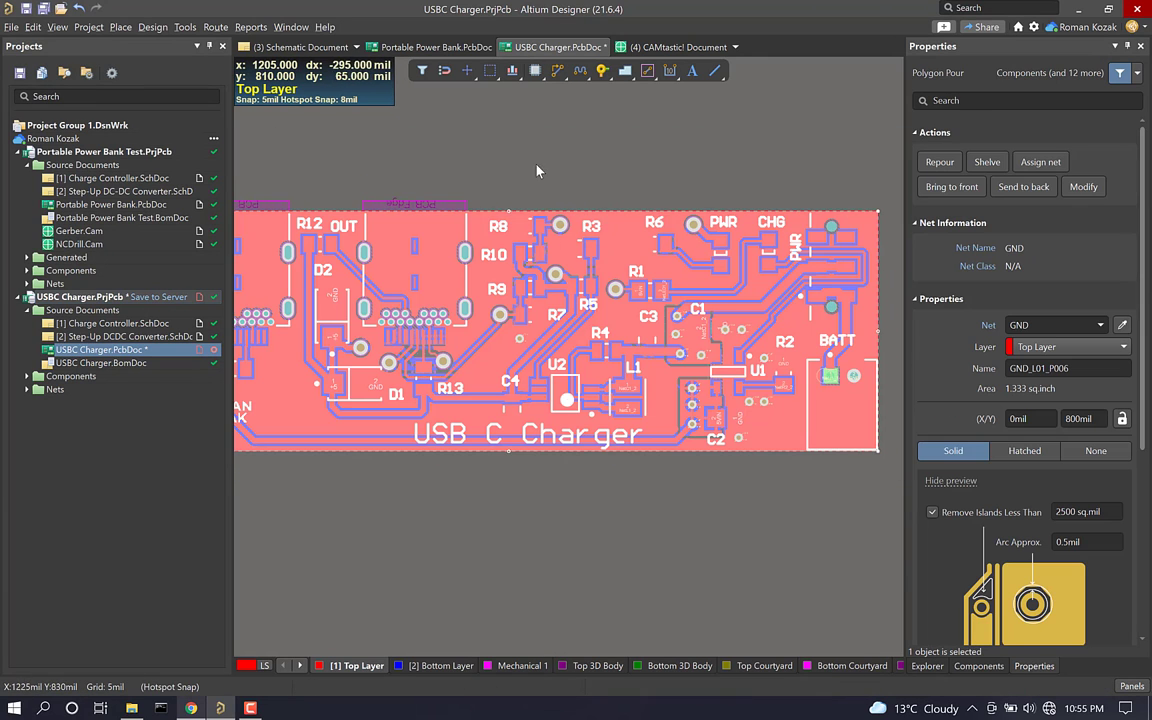
click(538, 170)
ctrl+scroll(562, 355, down, 1)
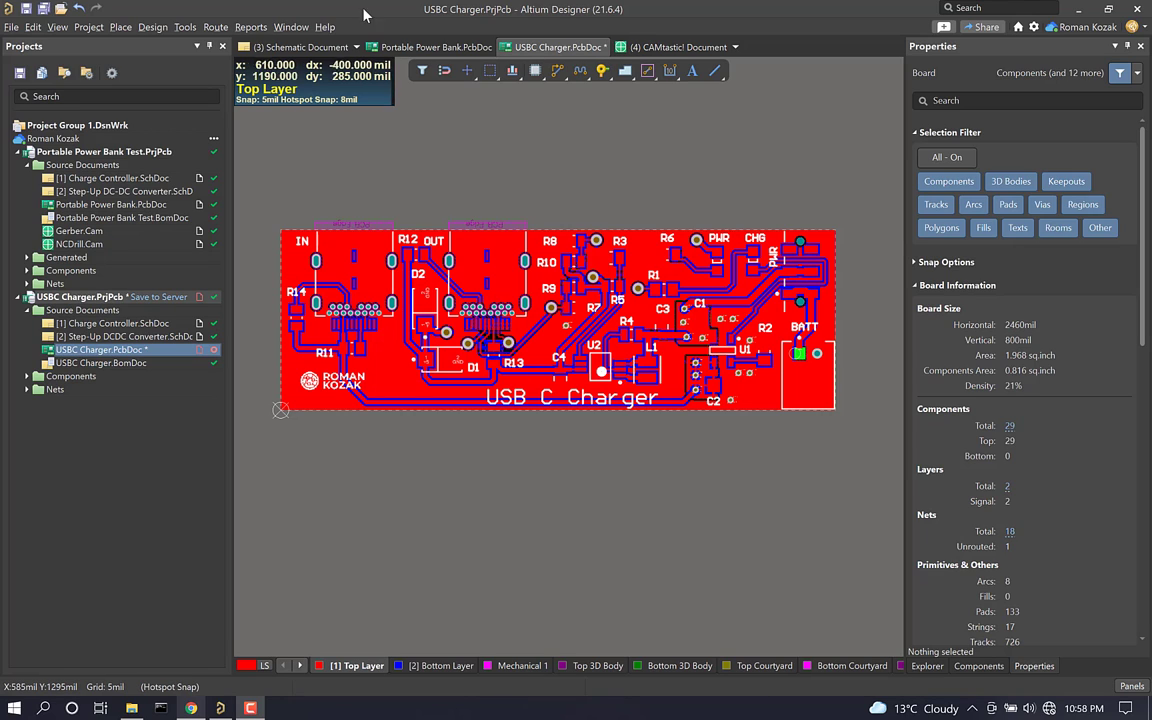
Step: Create 0.001mil board-outline primitives on Mechanical 1 and make Mechanical 1 the active layer
click(148, 27)
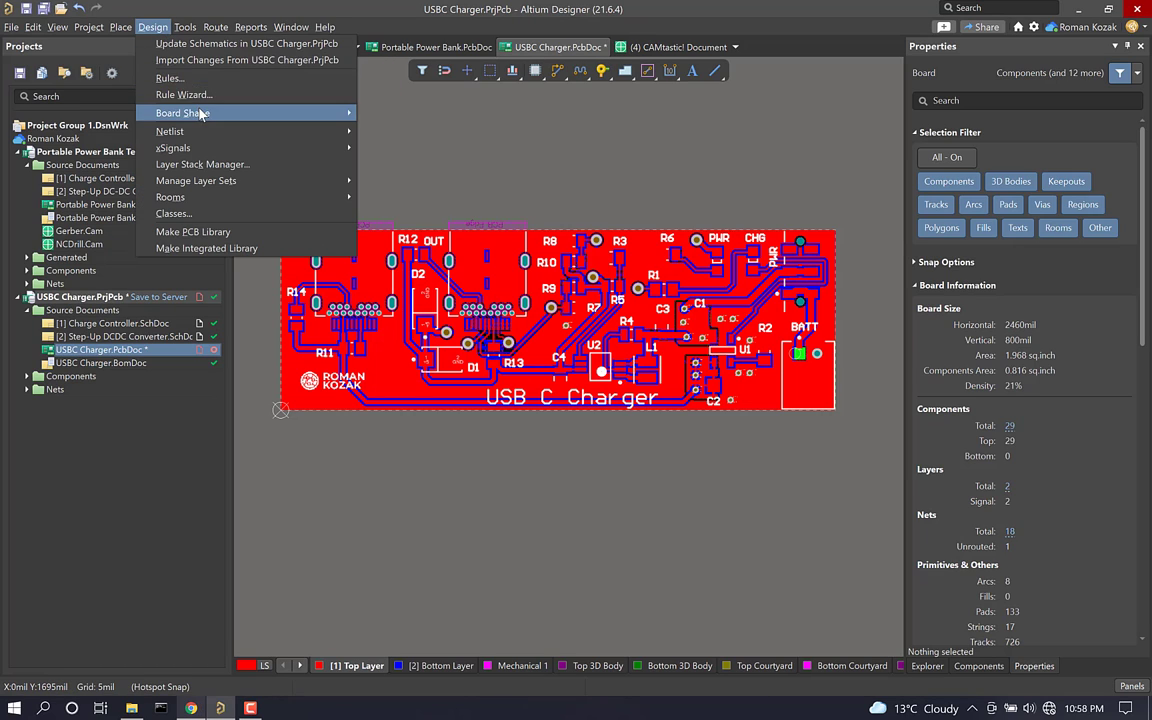
mouse_move(280, 111)
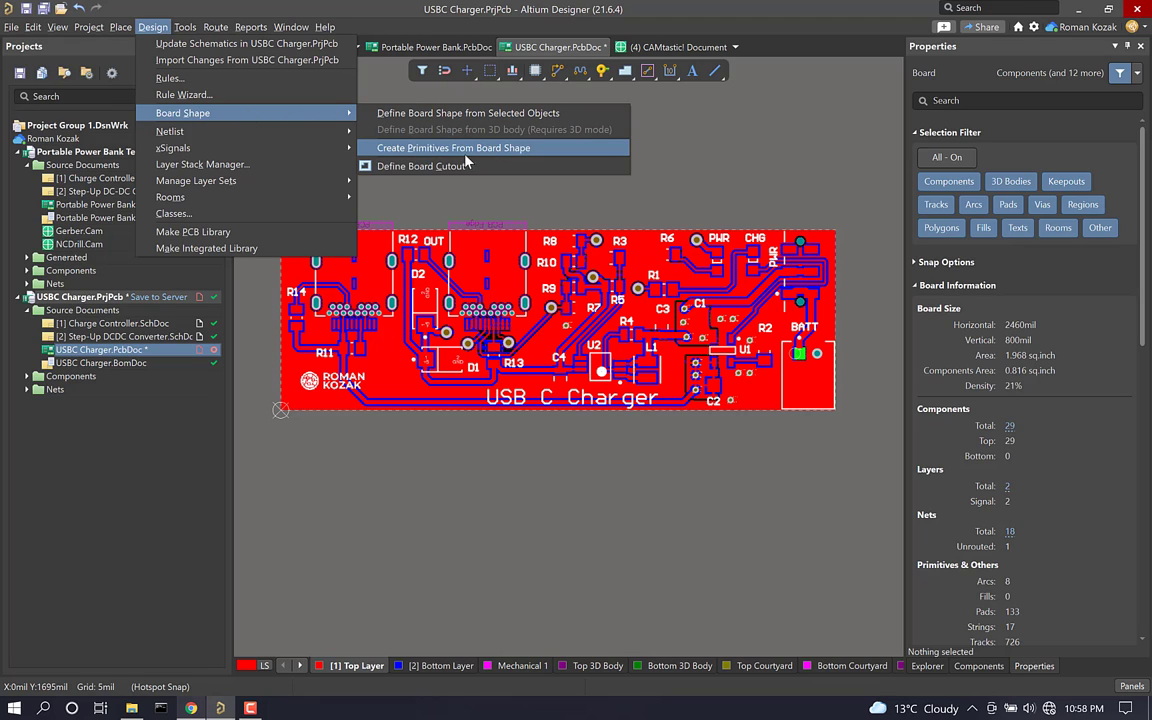
click(416, 150)
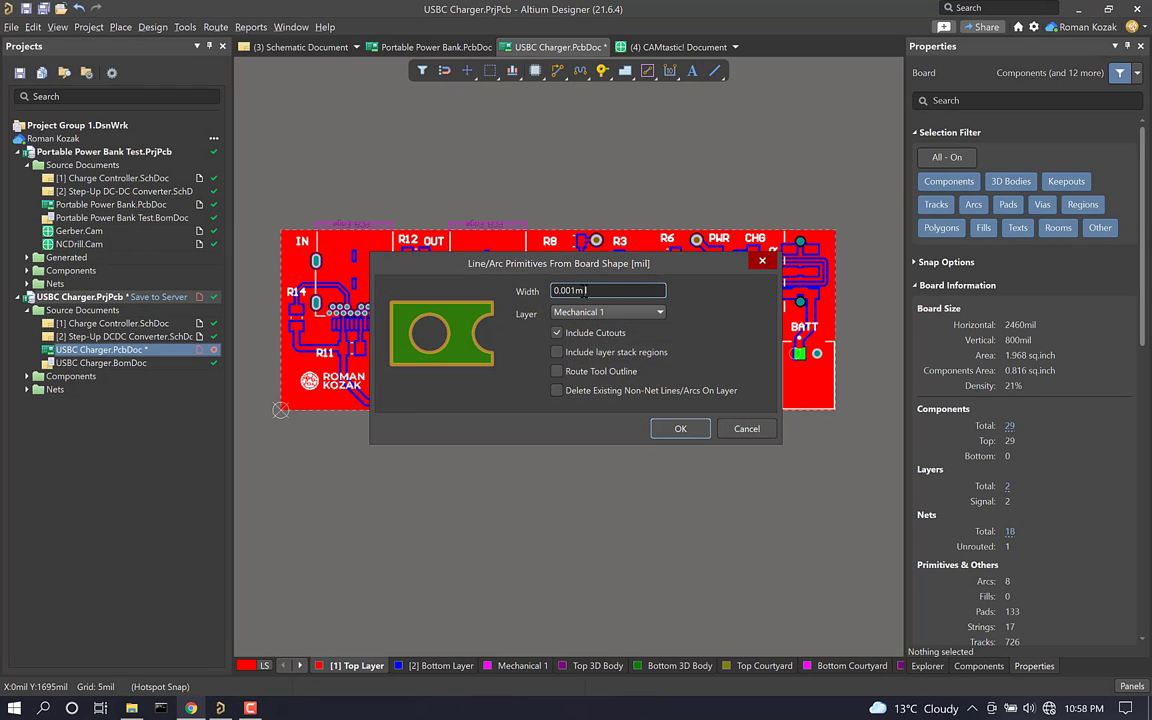
click(567, 290)
click(600, 312)
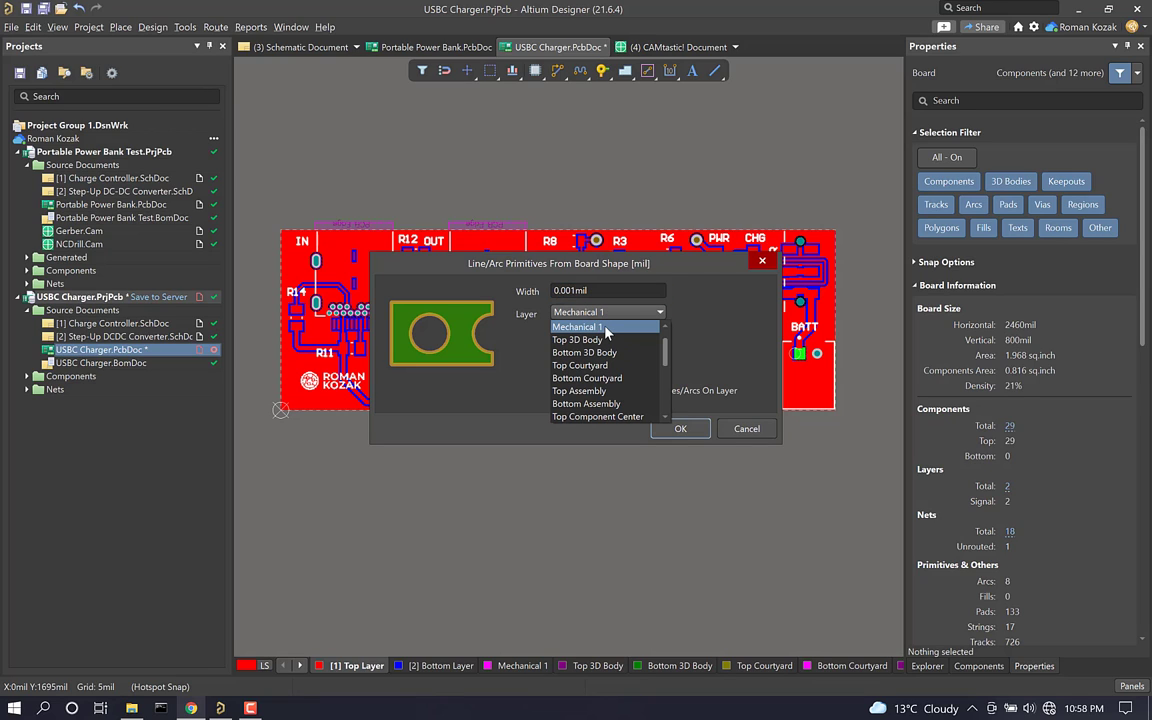
click(603, 329)
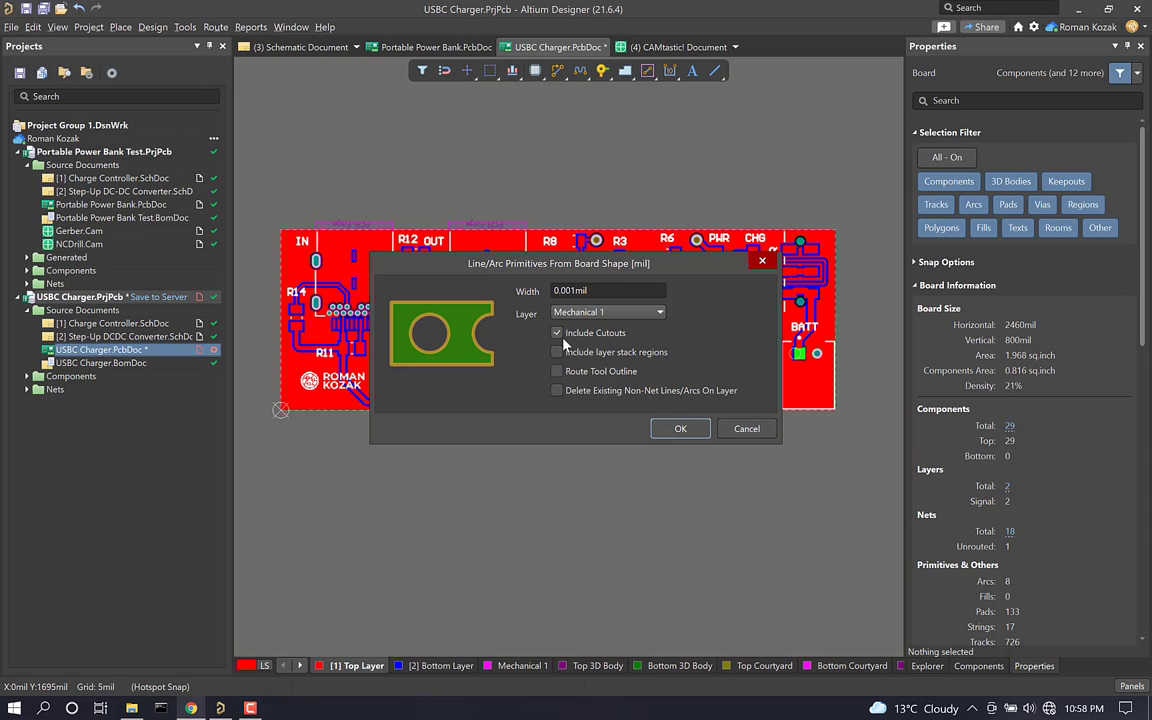
click(680, 428)
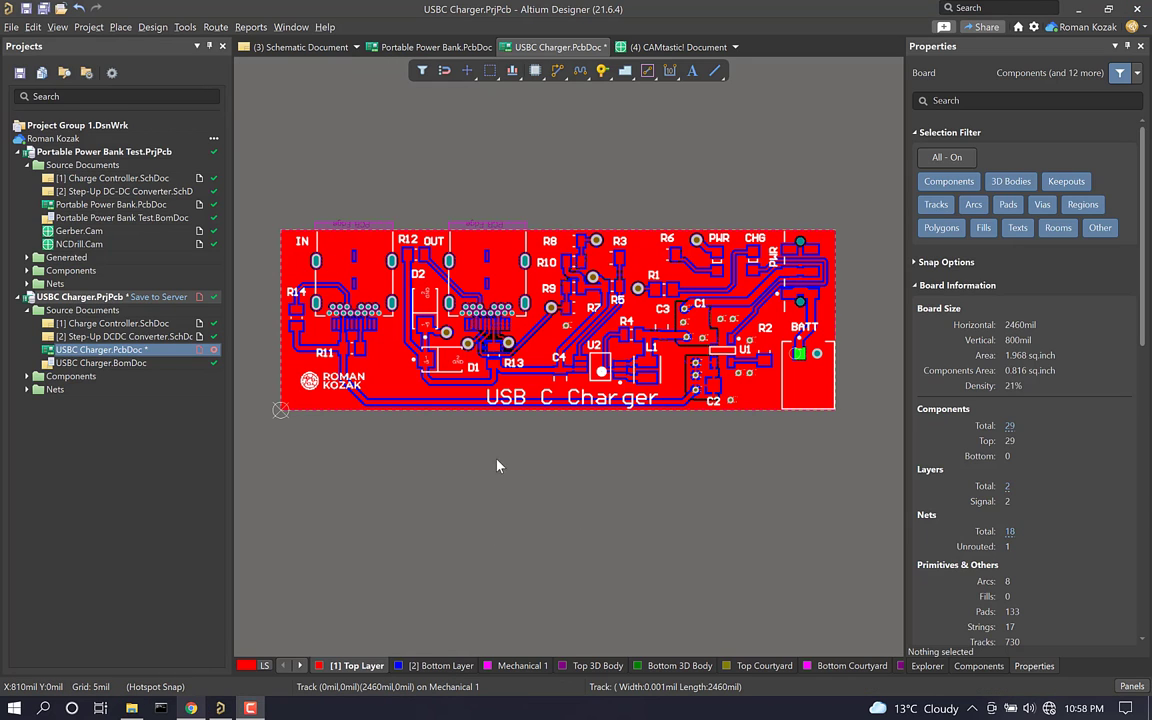
click(519, 666)
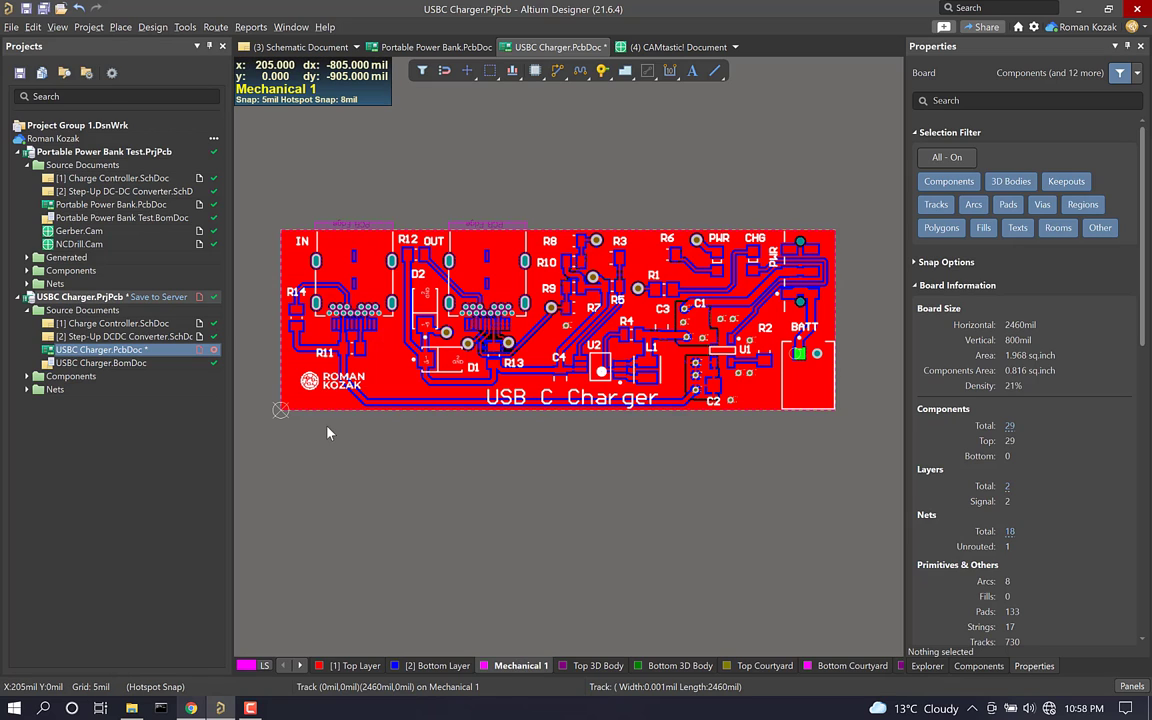
Step: Start Gerber file output and set the number format to 2:3 in inches
click(12, 27)
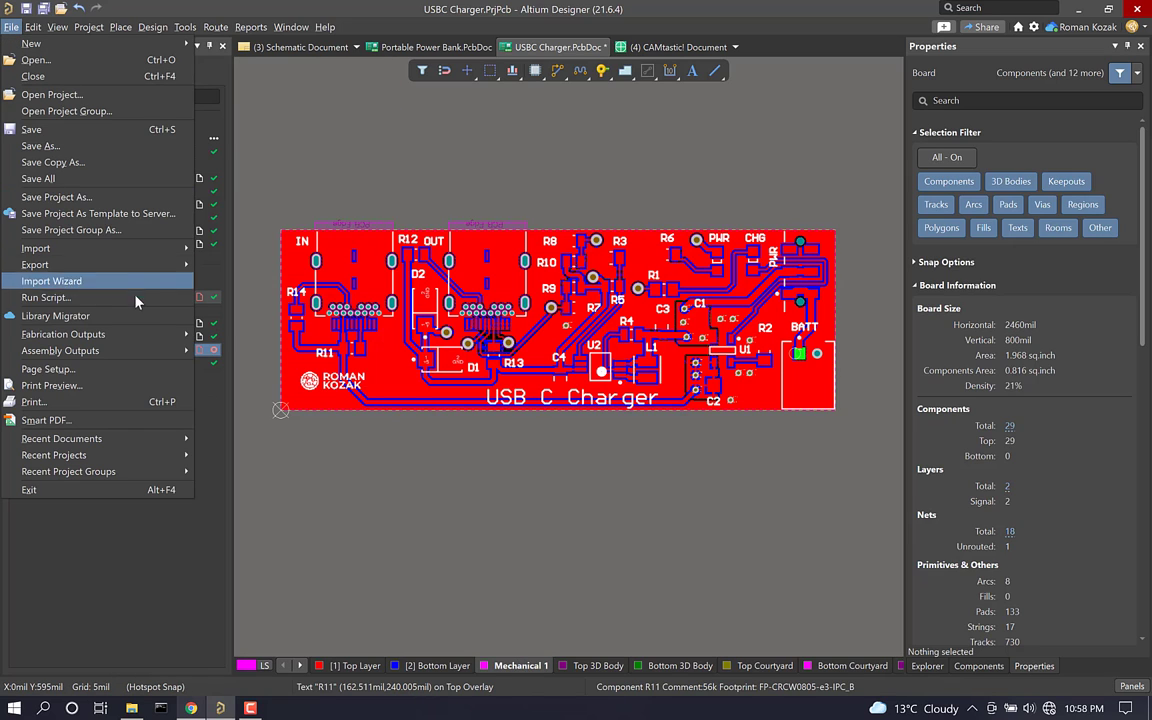
mouse_move(144, 333)
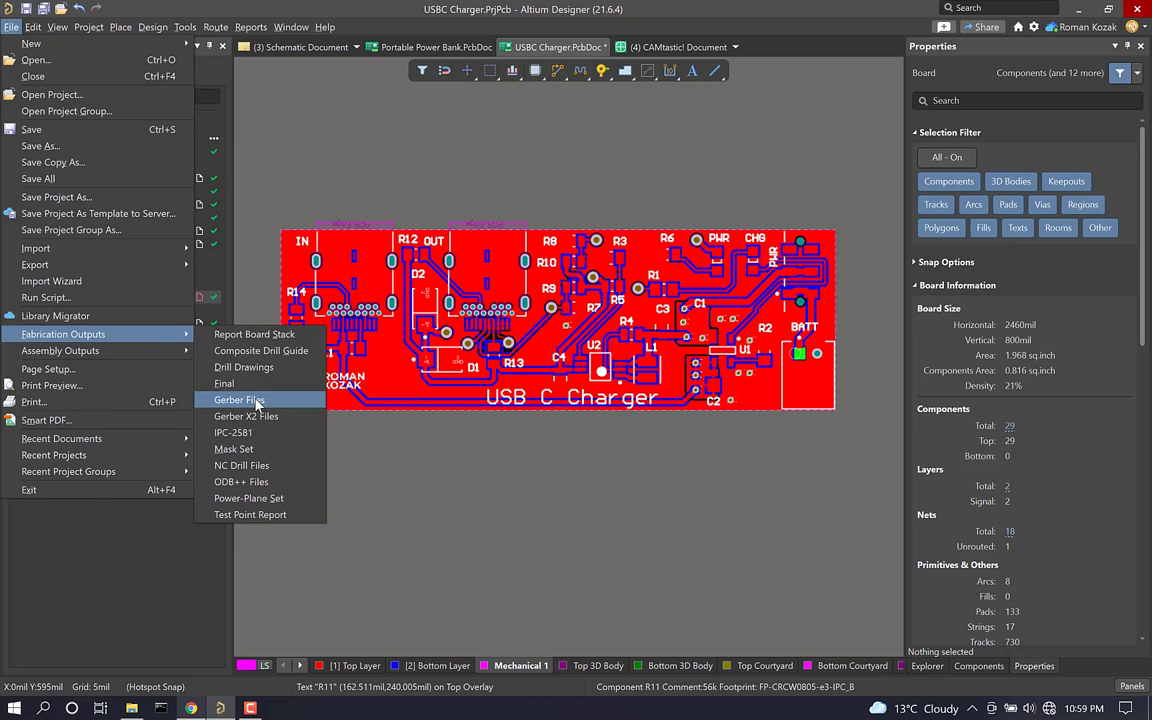
click(240, 400)
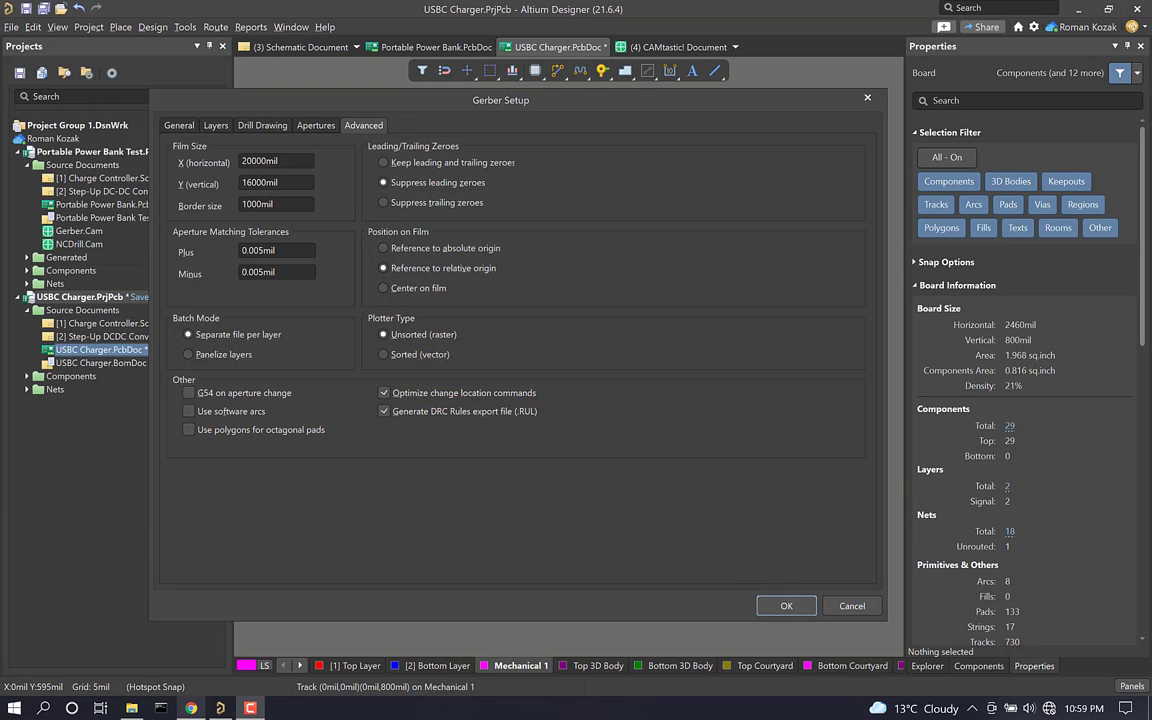
click(180, 126)
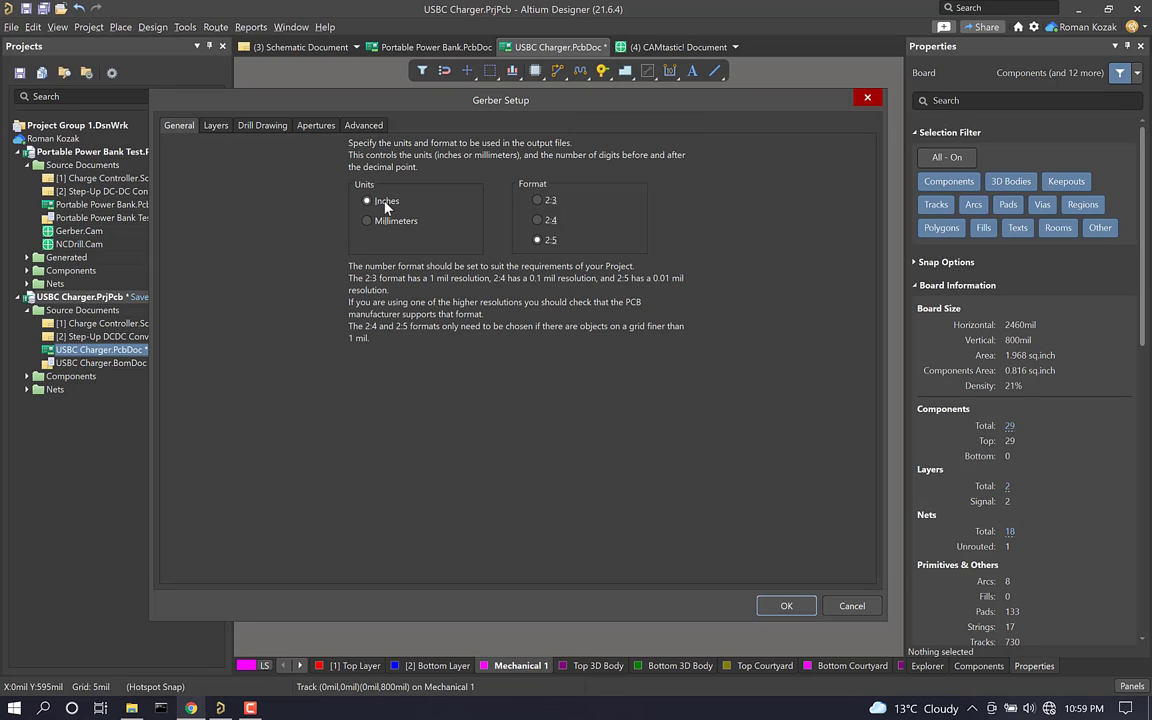
click(545, 203)
Step: Plot only used layers excluding Top Courtyard, review the remaining tabs, and generate the Gerbers
click(216, 126)
click(225, 546)
click(210, 599)
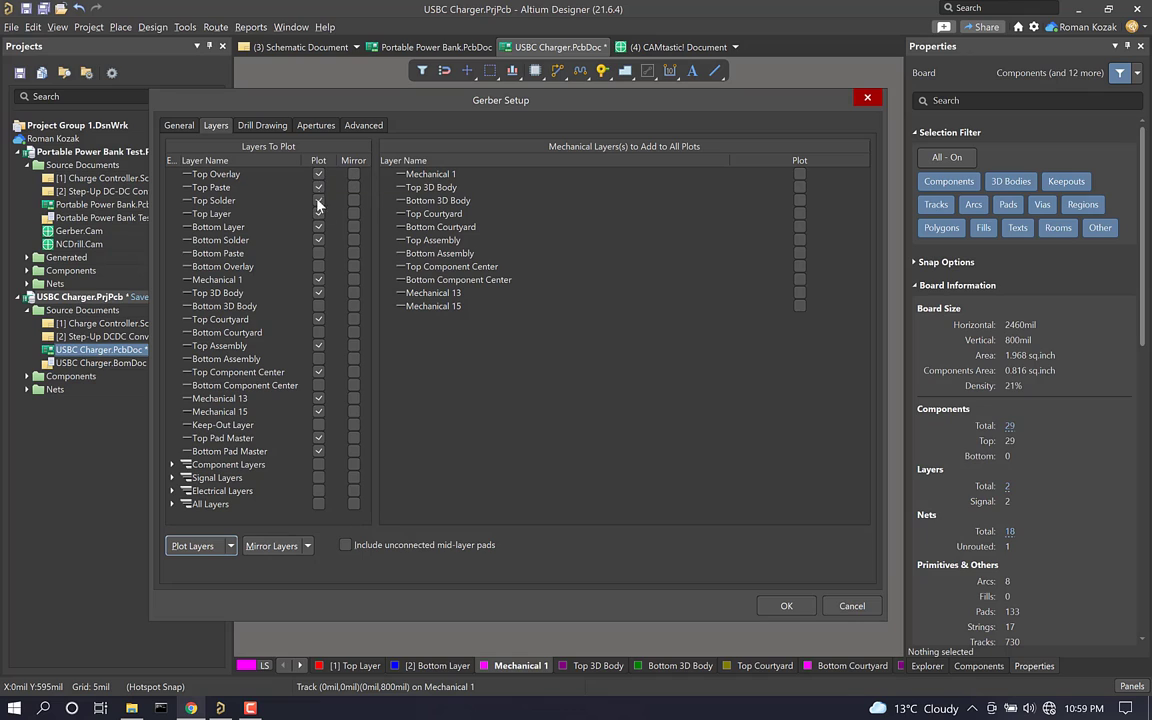
click(318, 319)
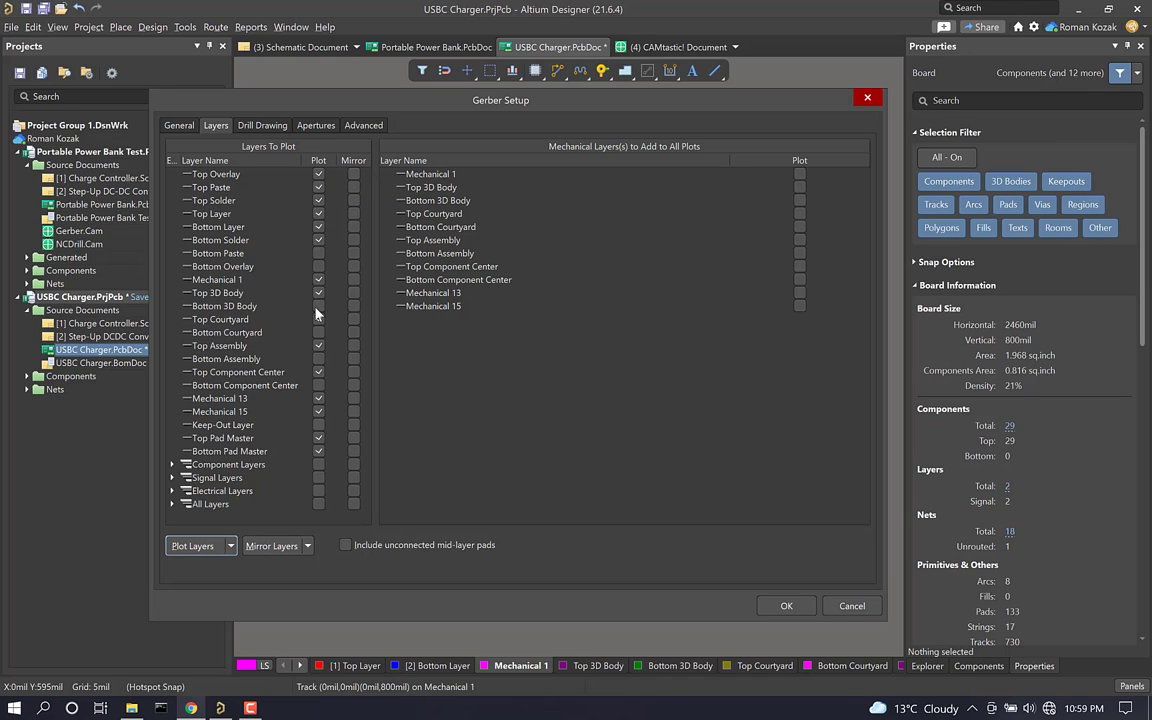
click(242, 280)
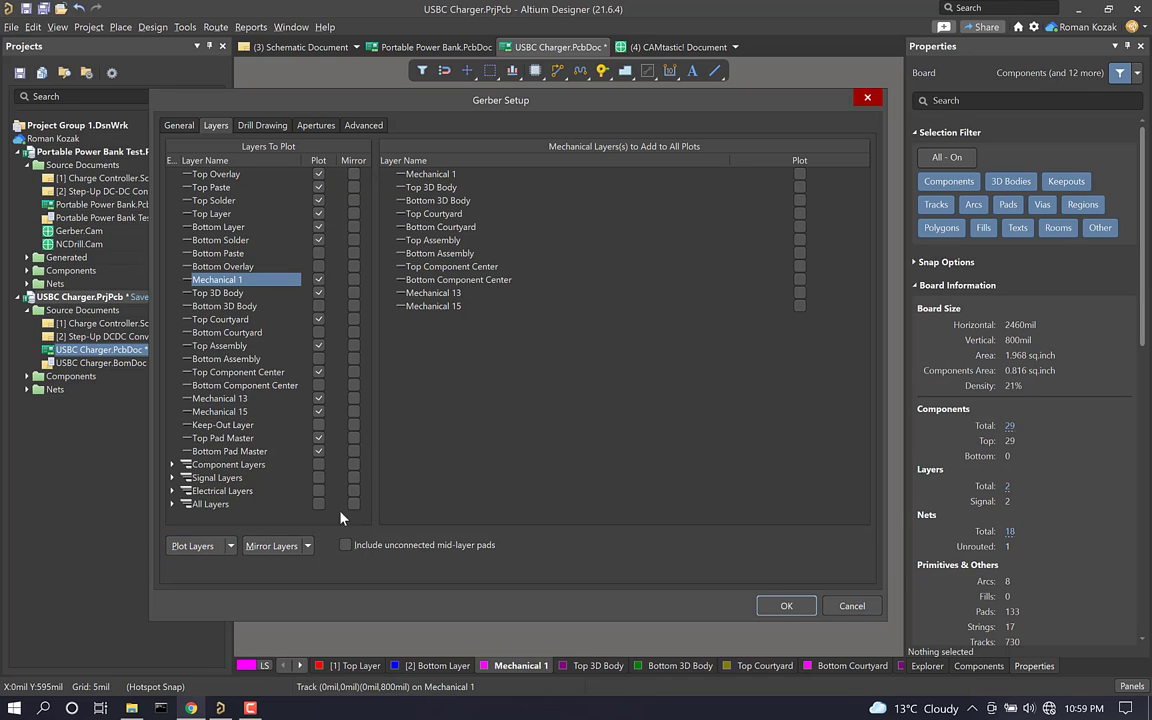
click(263, 125)
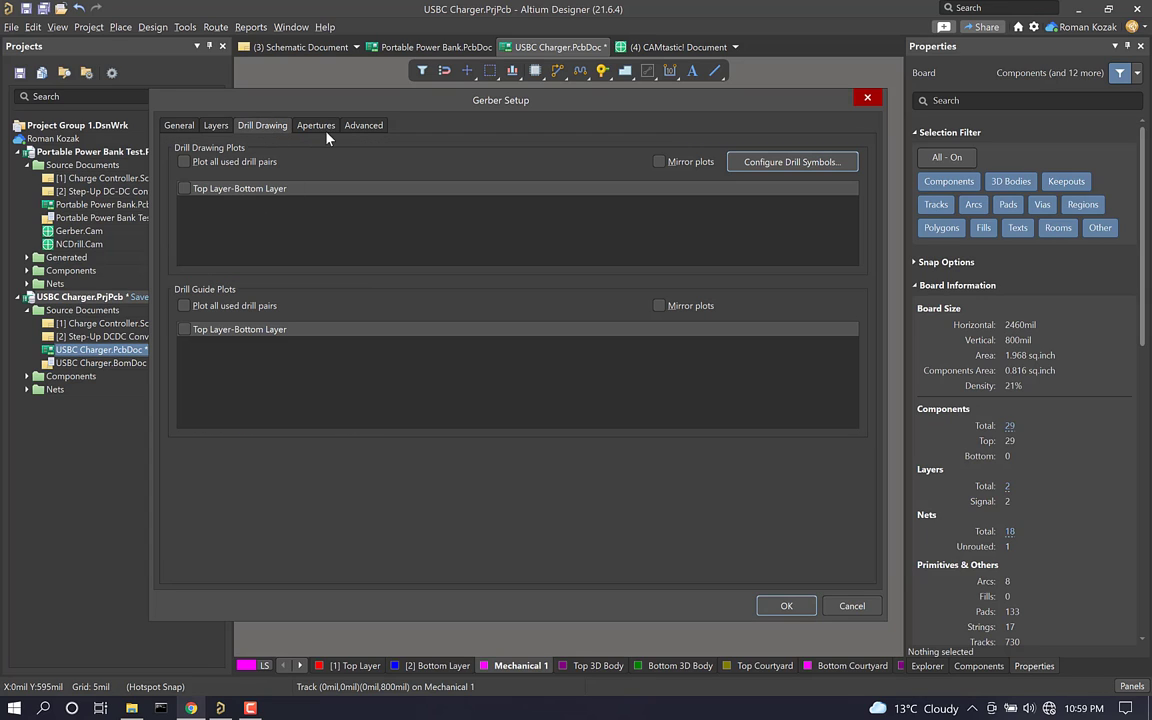
click(317, 127)
click(378, 125)
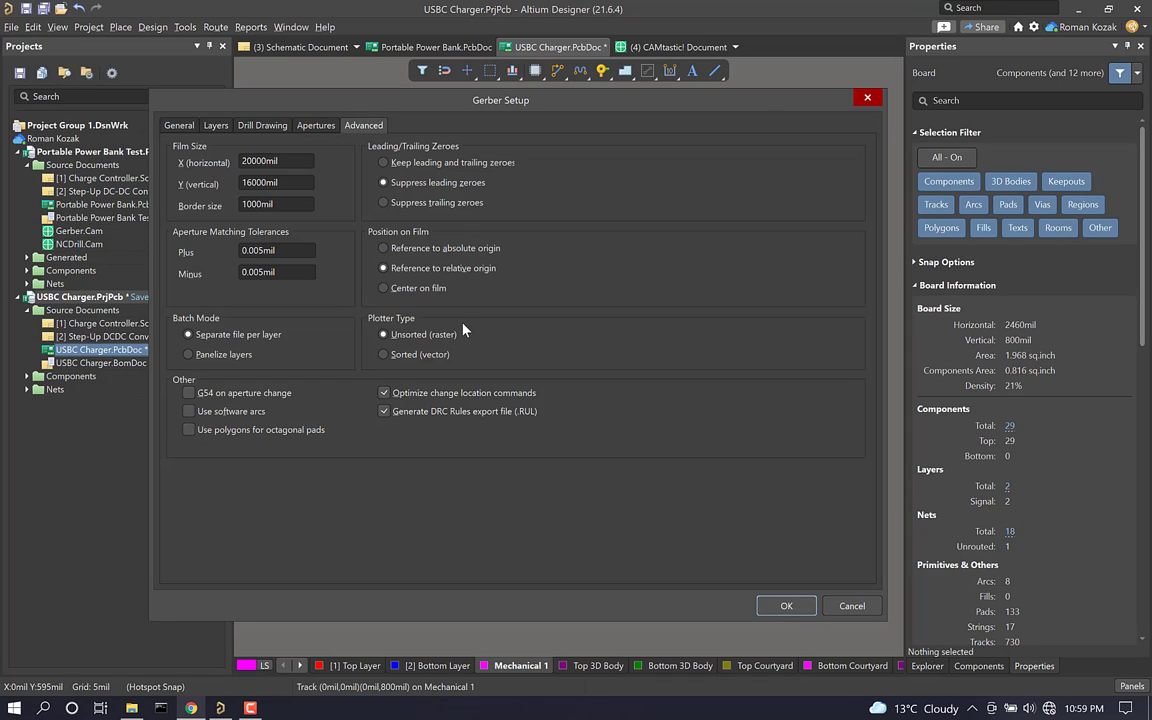
click(787, 607)
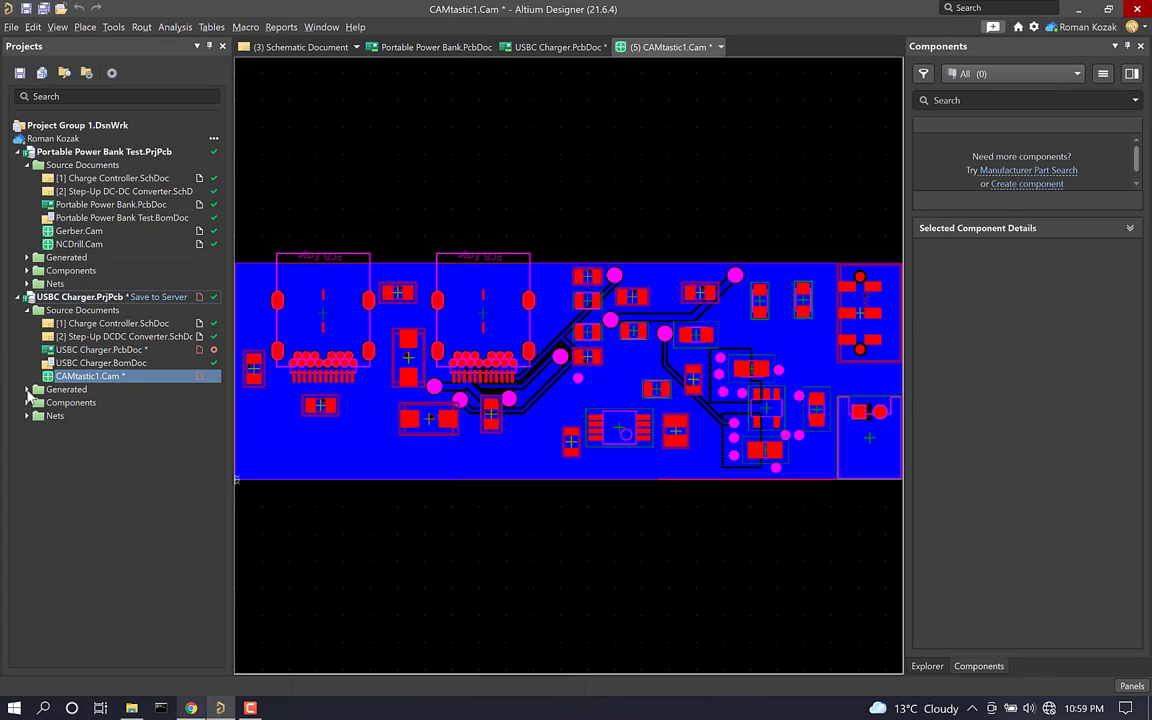
Step: Review the generated GBL, GBS and GTL Gerber layers, then return to CAMtastic1.Cam
click(27, 390)
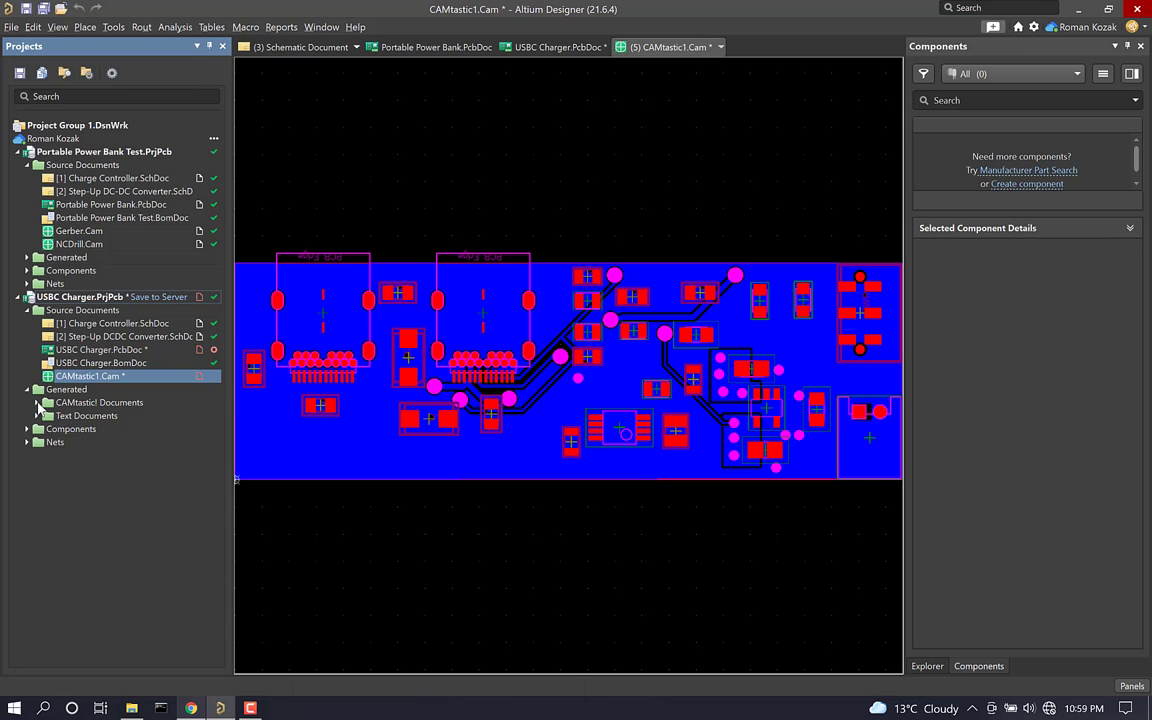
click(37, 402)
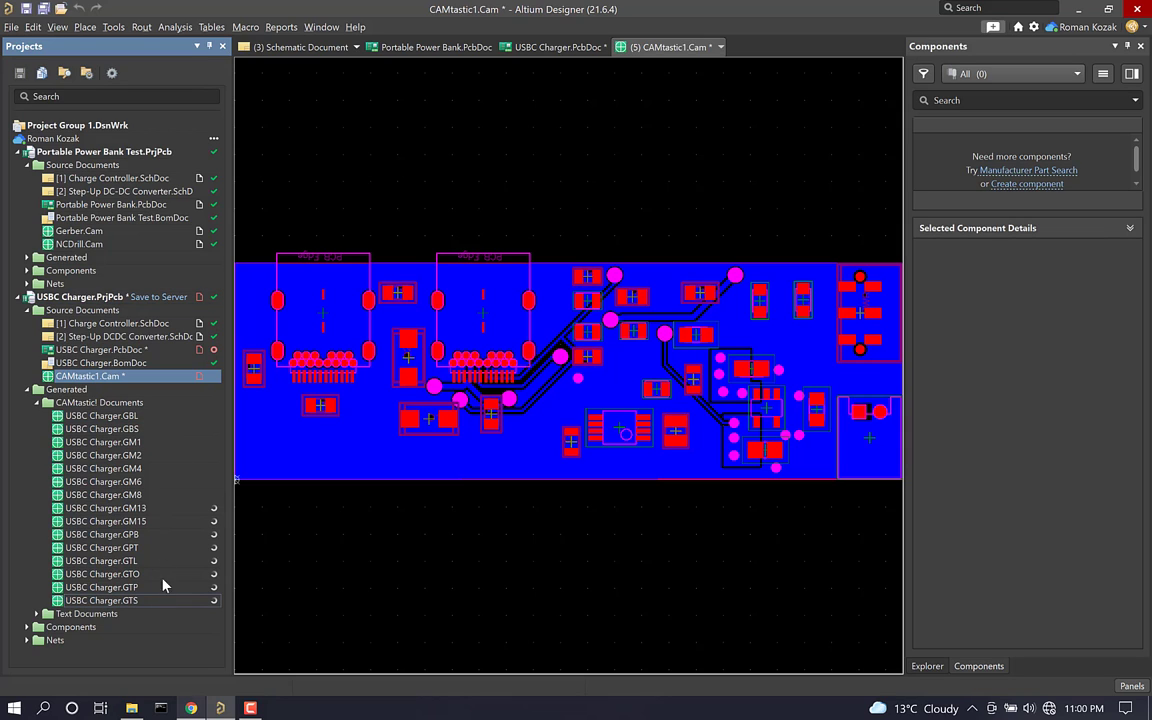
double_click(152, 417)
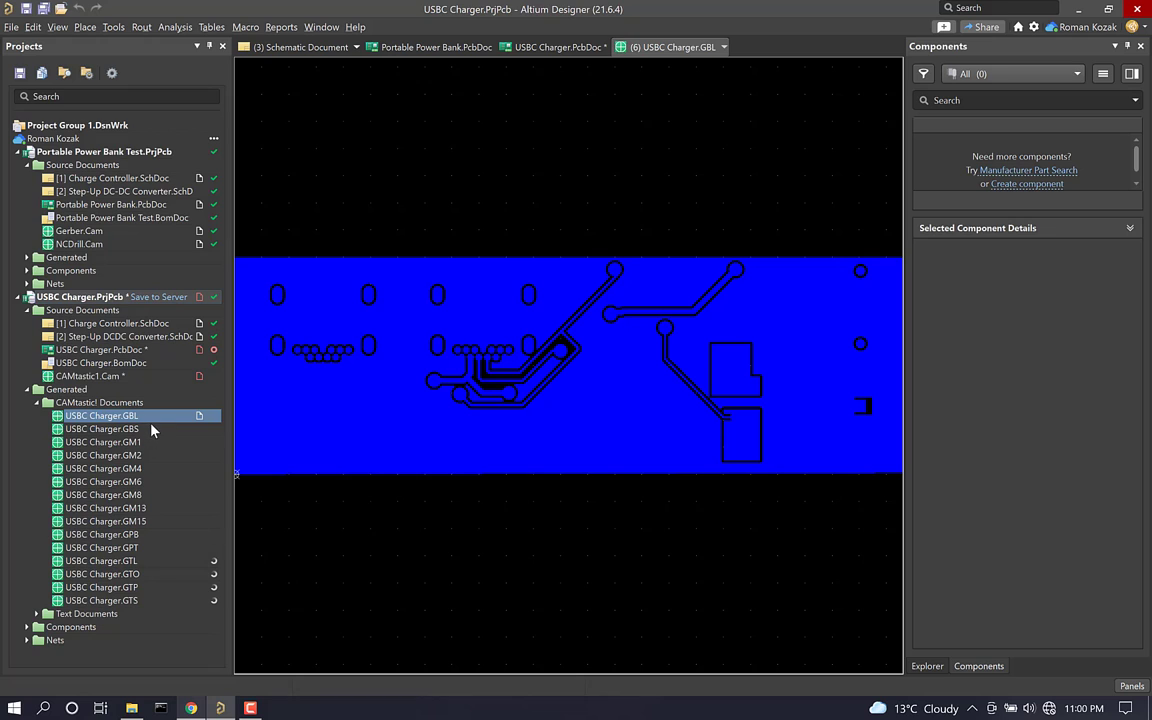
double_click(152, 429)
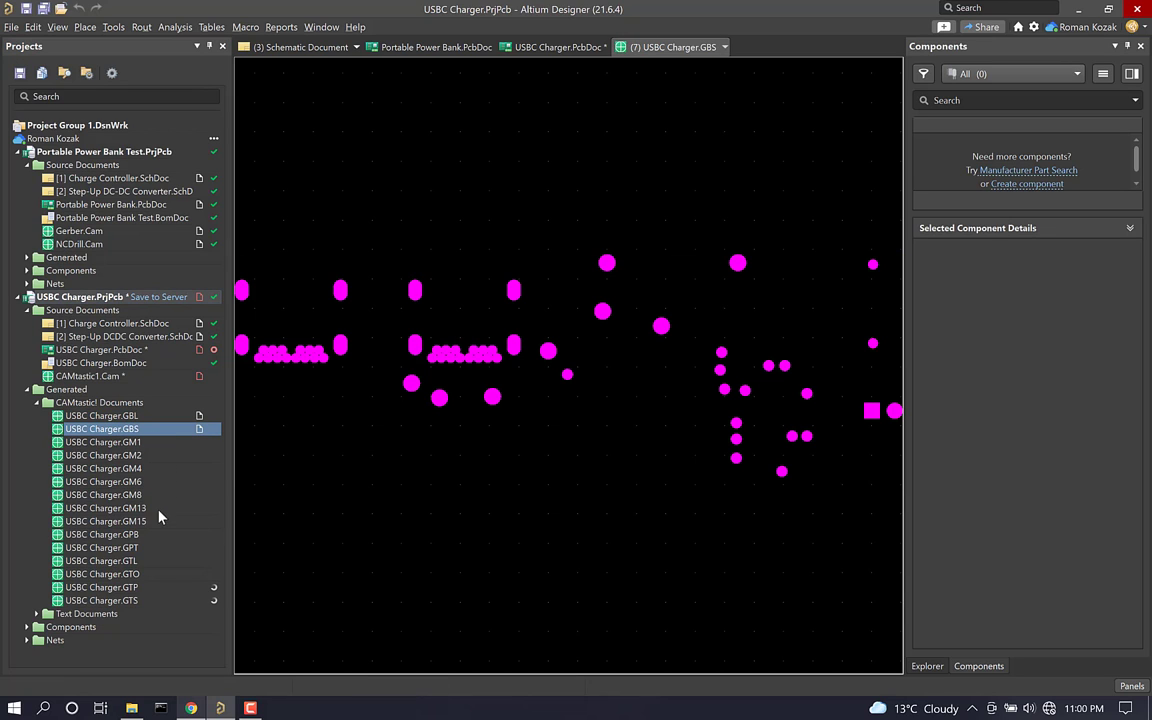
double_click(155, 561)
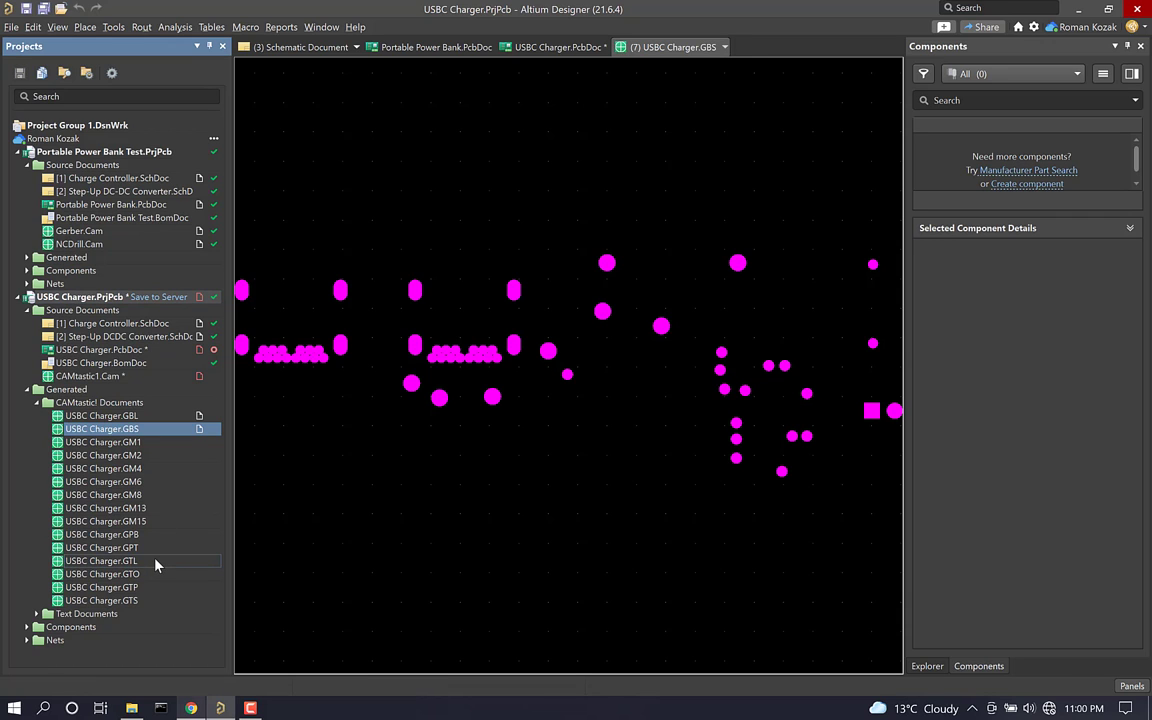
double_click(95, 377)
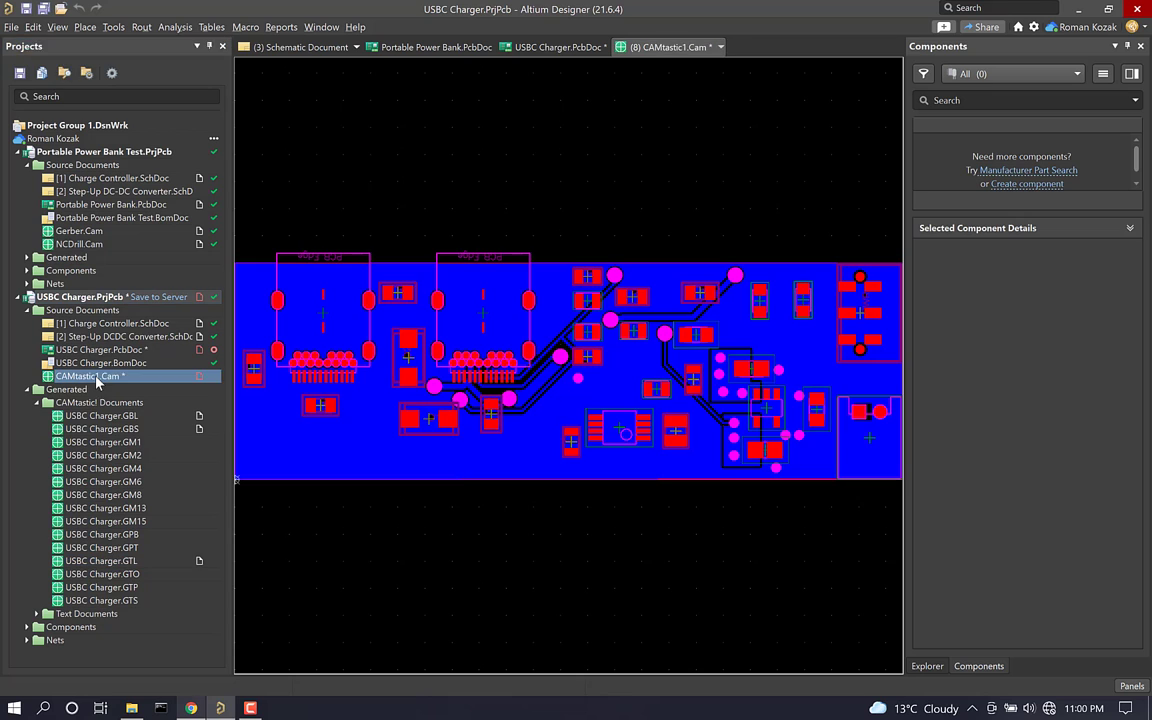
Step: Save the CAM document as Gerber.Cam and collapse the Generated folder
right_click(95, 377)
click(143, 419)
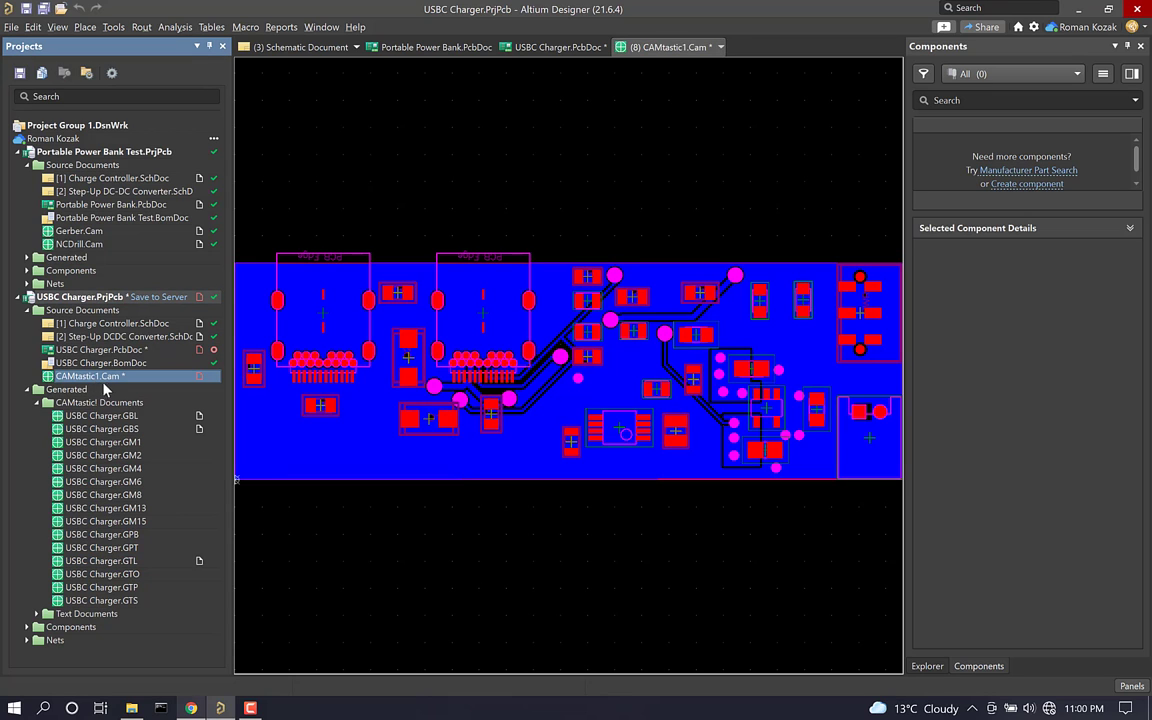
click(441, 604)
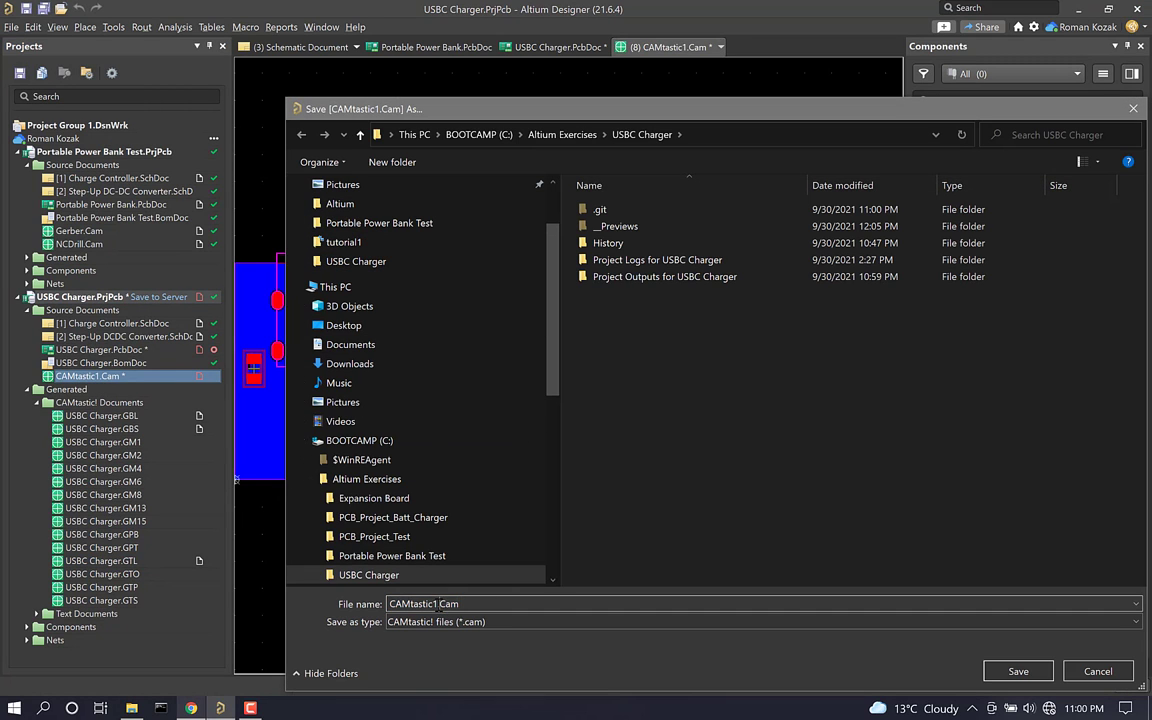
drag(437, 604, 391, 604)
text(Gerer)
click(405, 604)
text(b)
click(1018, 671)
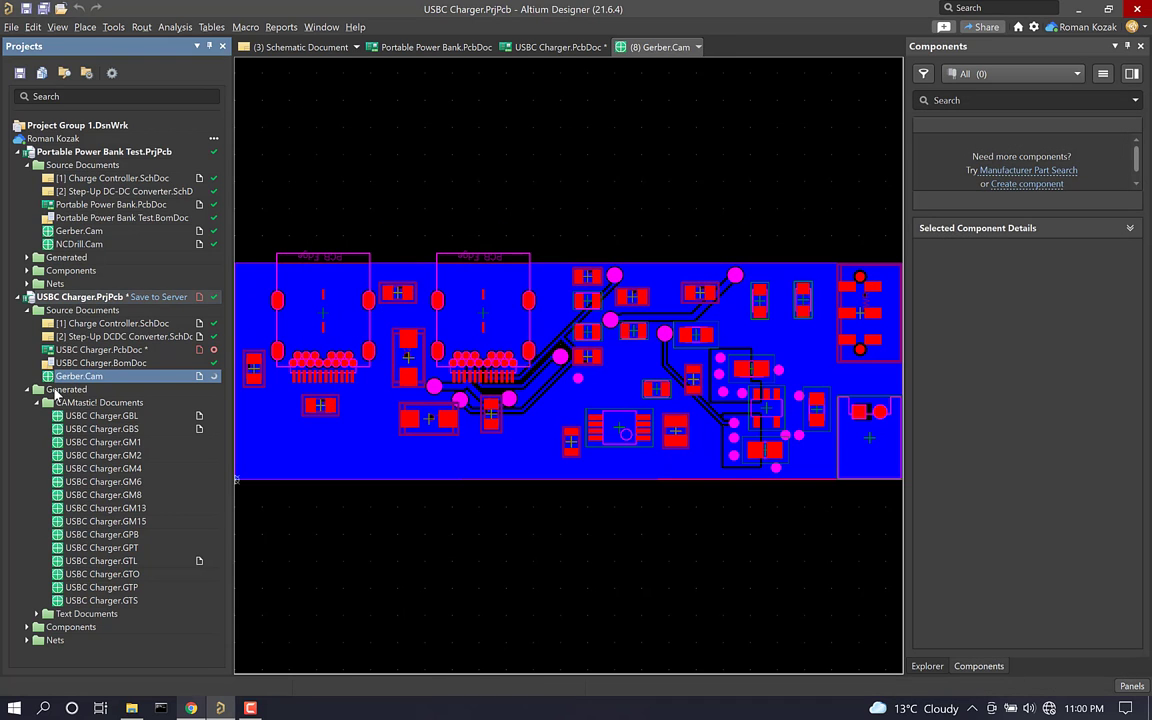
click(27, 390)
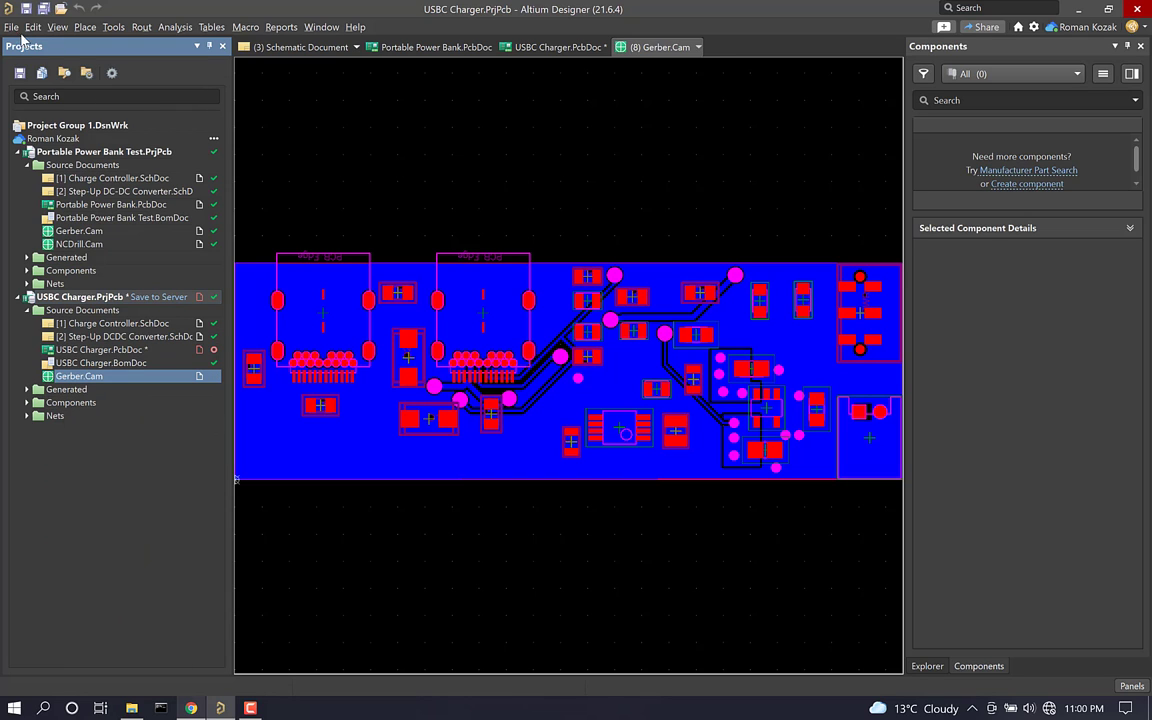
Step: Set up NC drill output for USBC Charger.PcbDoc in inches, 2:3 format, suppressing leading zeroes
double_click(101, 350)
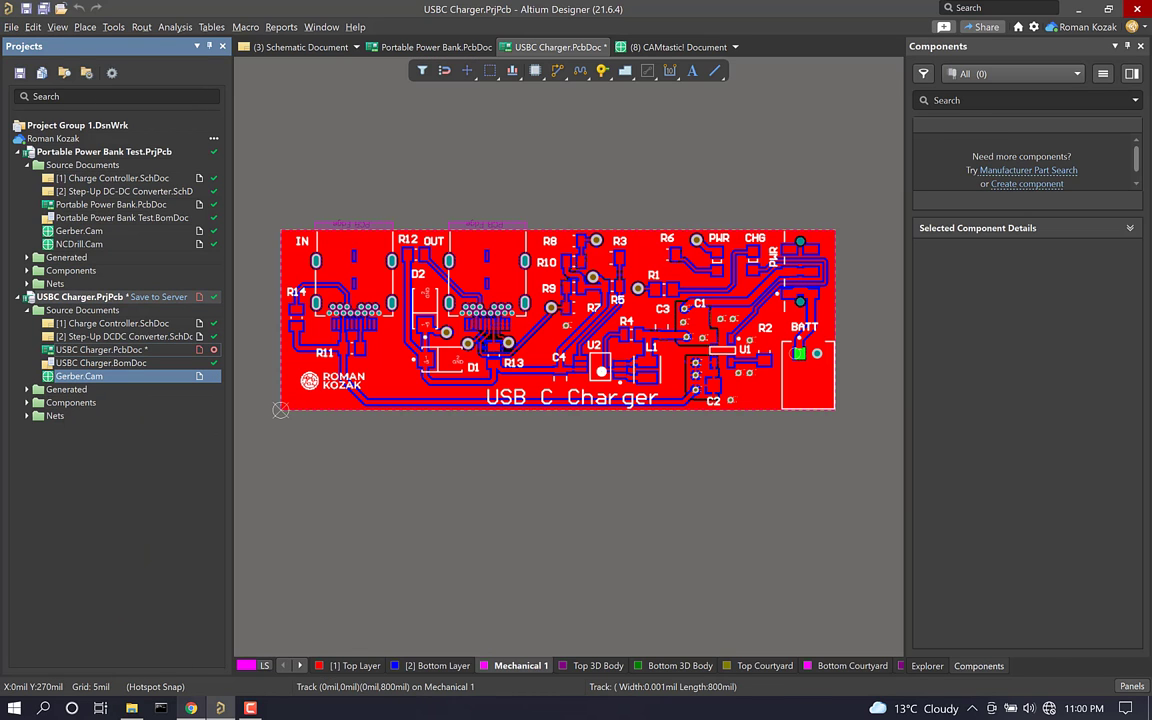
click(12, 27)
mouse_move(125, 334)
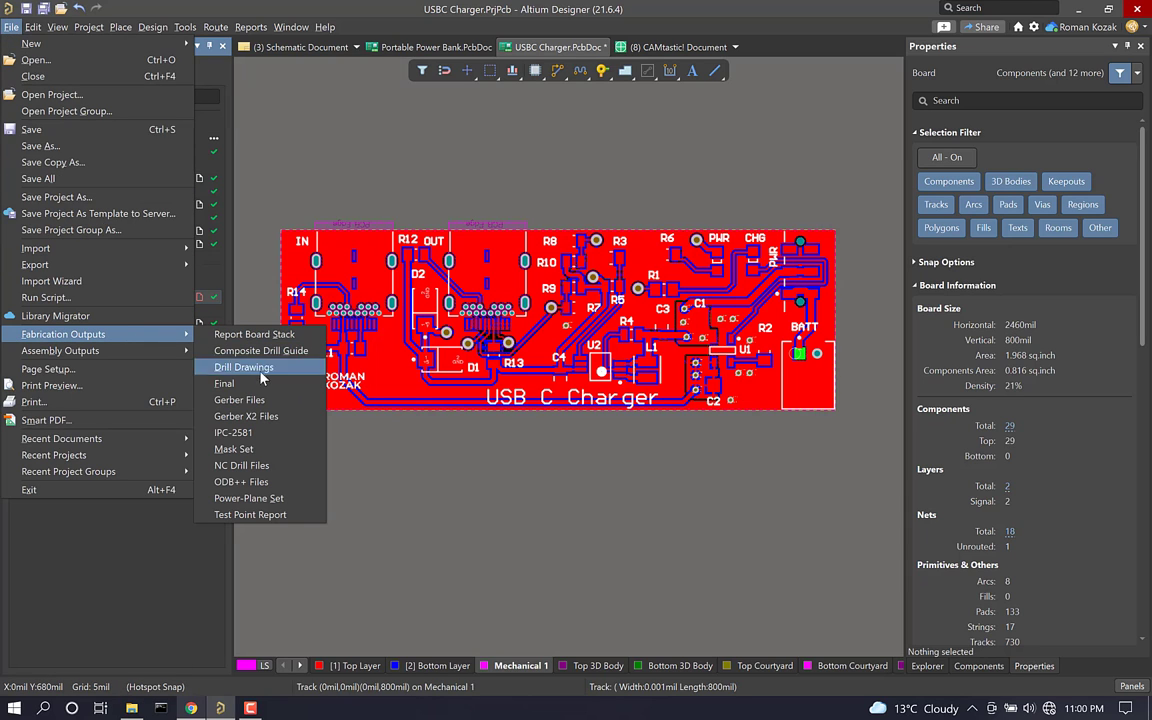
click(245, 465)
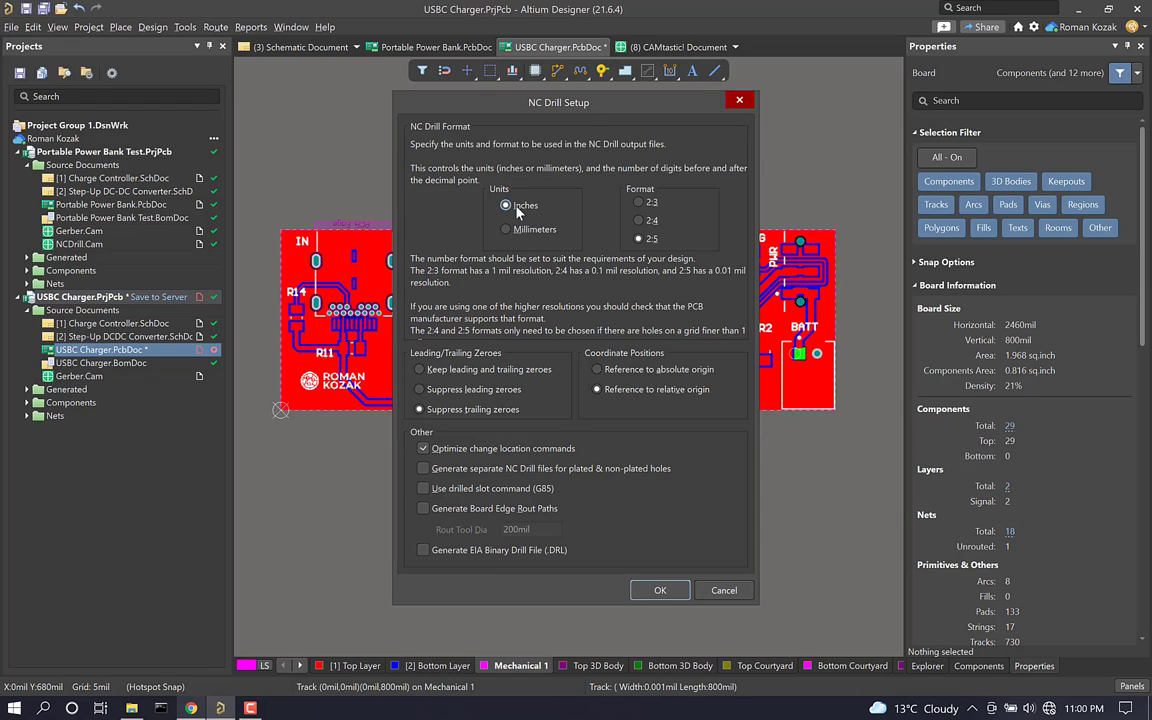
click(639, 203)
click(490, 390)
Step: Generate the drill files and accept the drill and mill/route data import
click(660, 590)
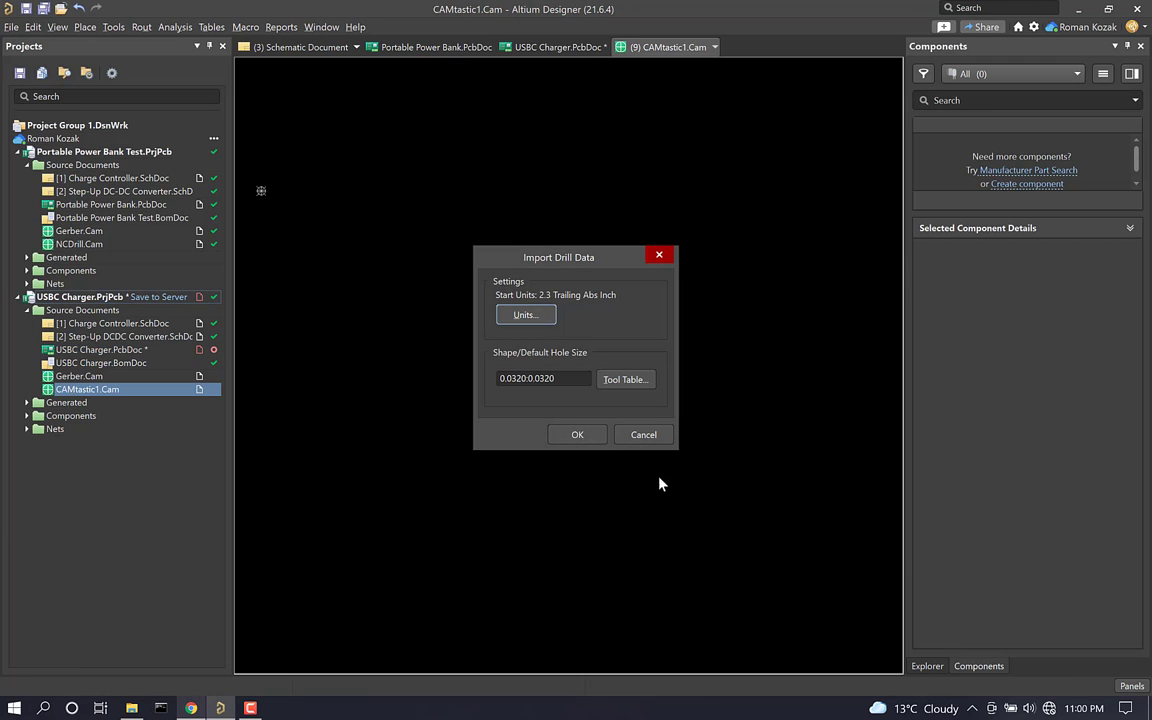
click(577, 435)
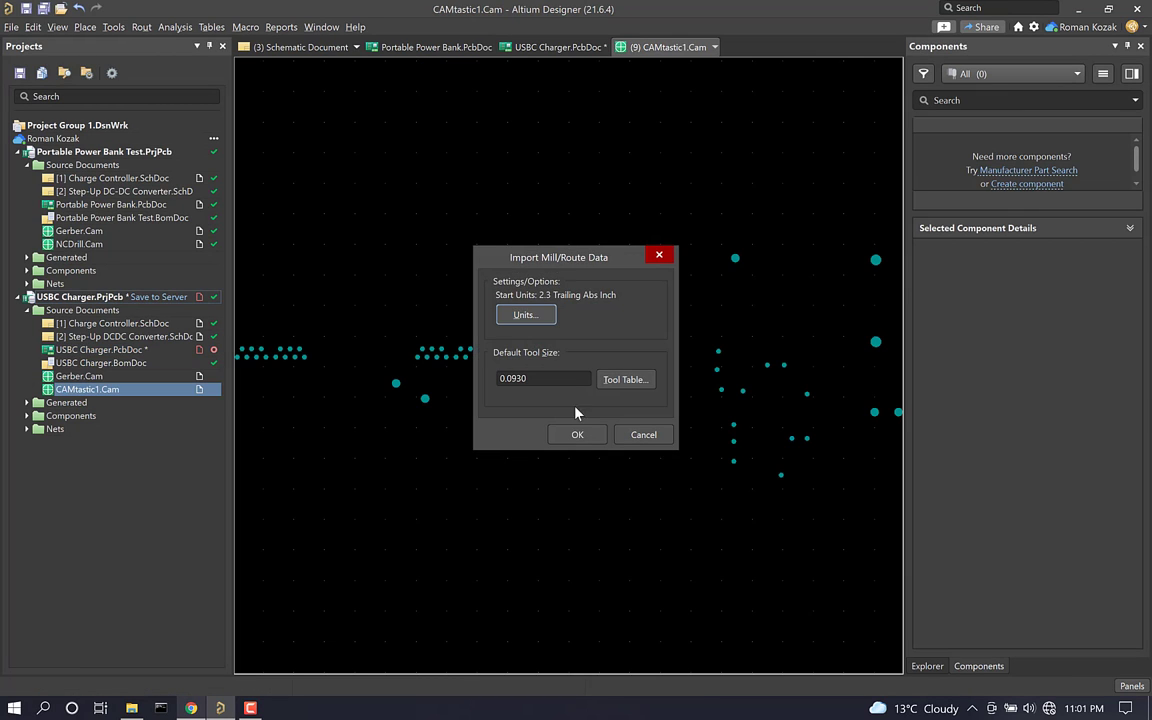
click(577, 432)
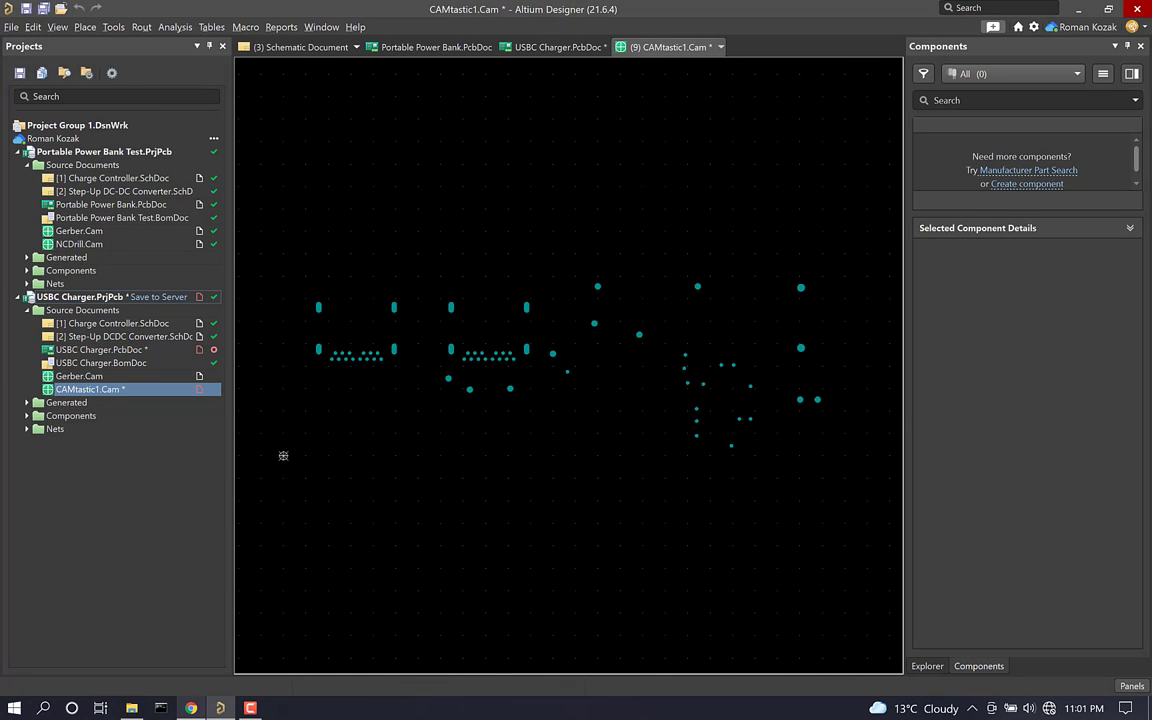
Step: Save the drill CAM document as NCDrill.Cam and minimize Altium to the desktop
right_click(71, 397)
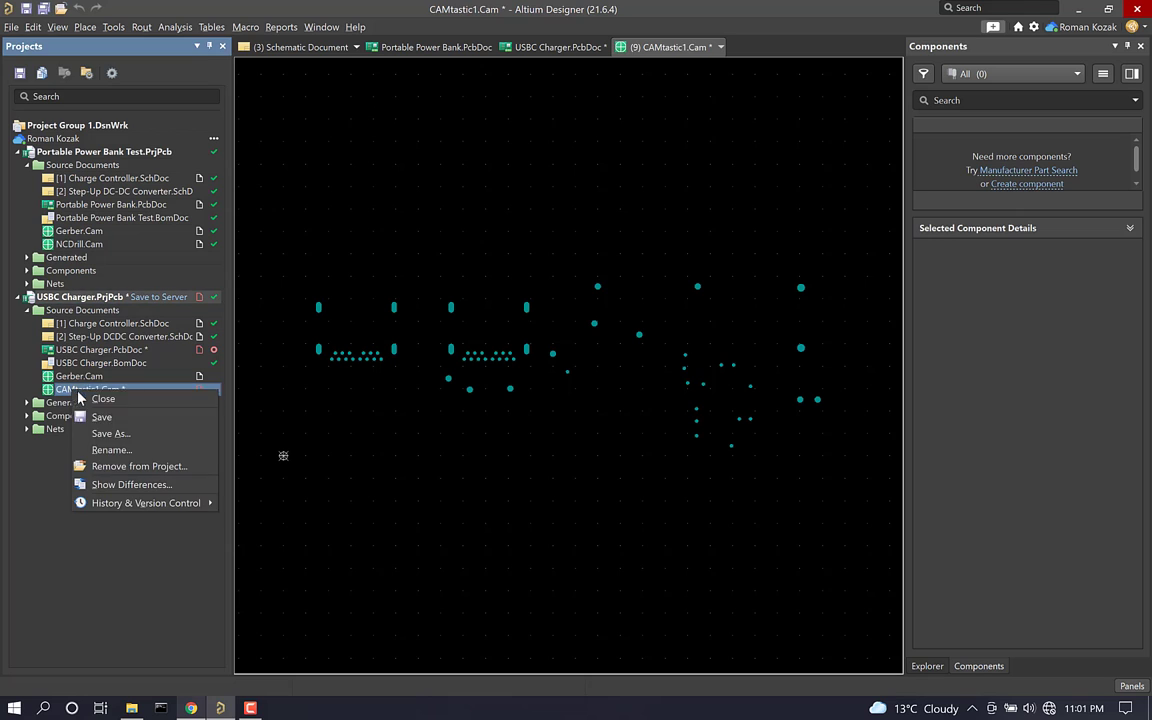
click(115, 412)
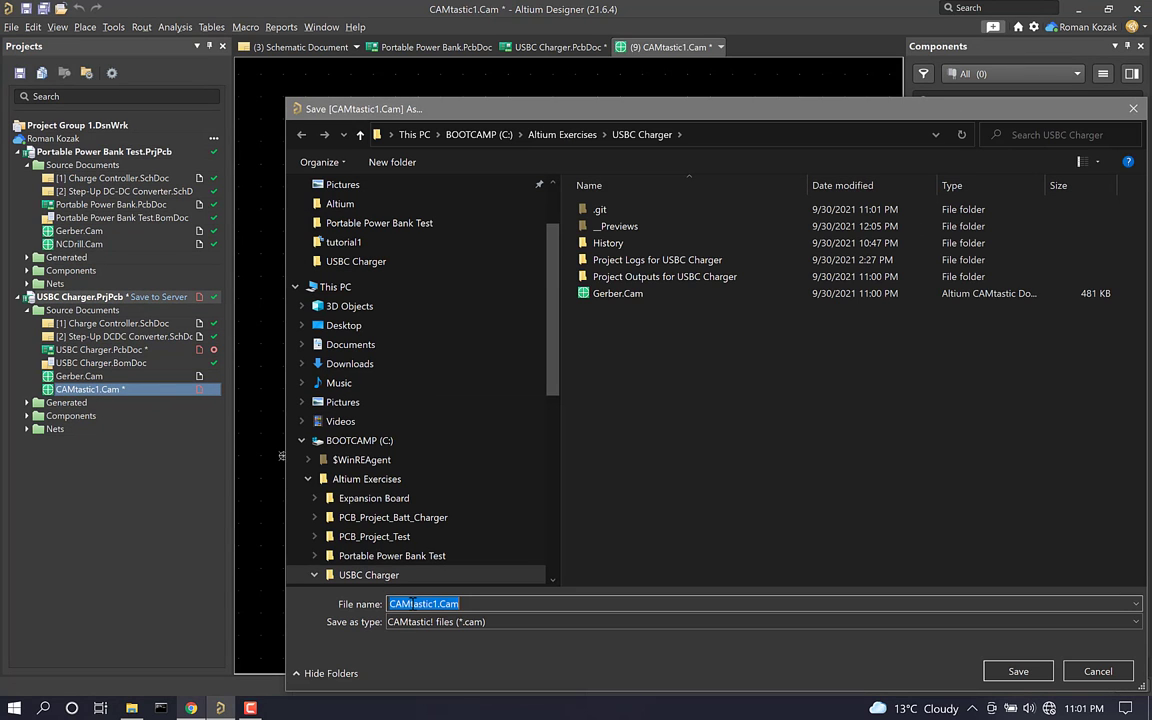
click(422, 605)
drag(440, 603, 401, 604)
text(NCDrill)
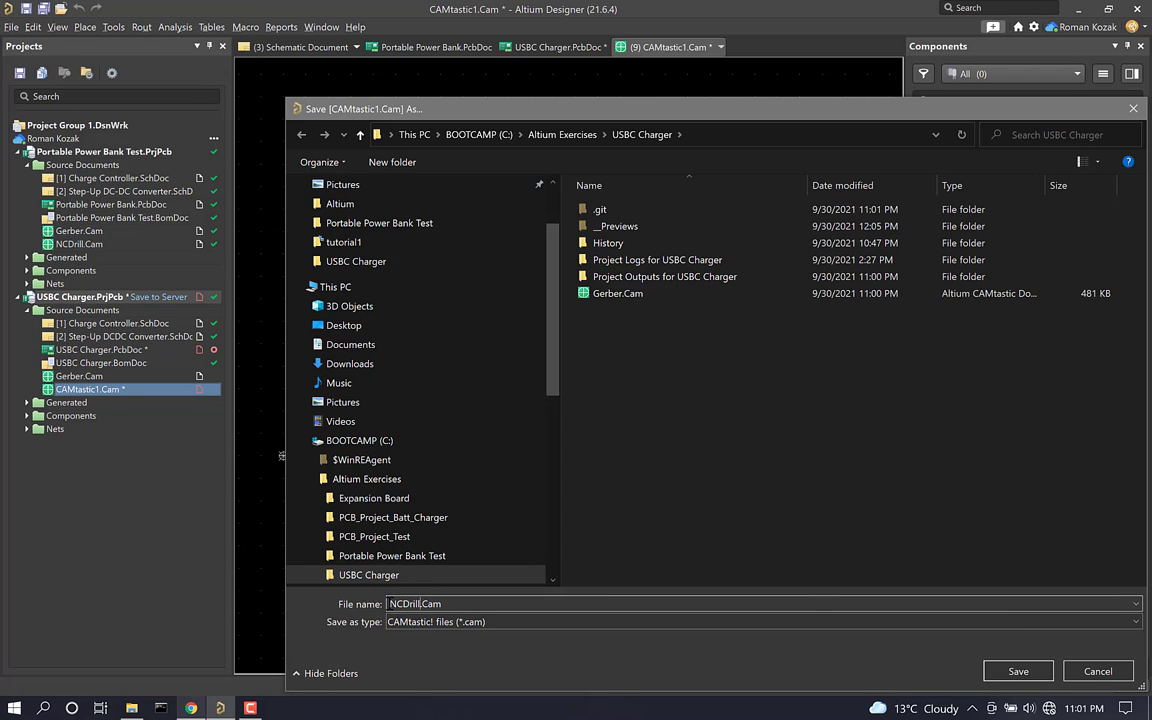
click(1017, 672)
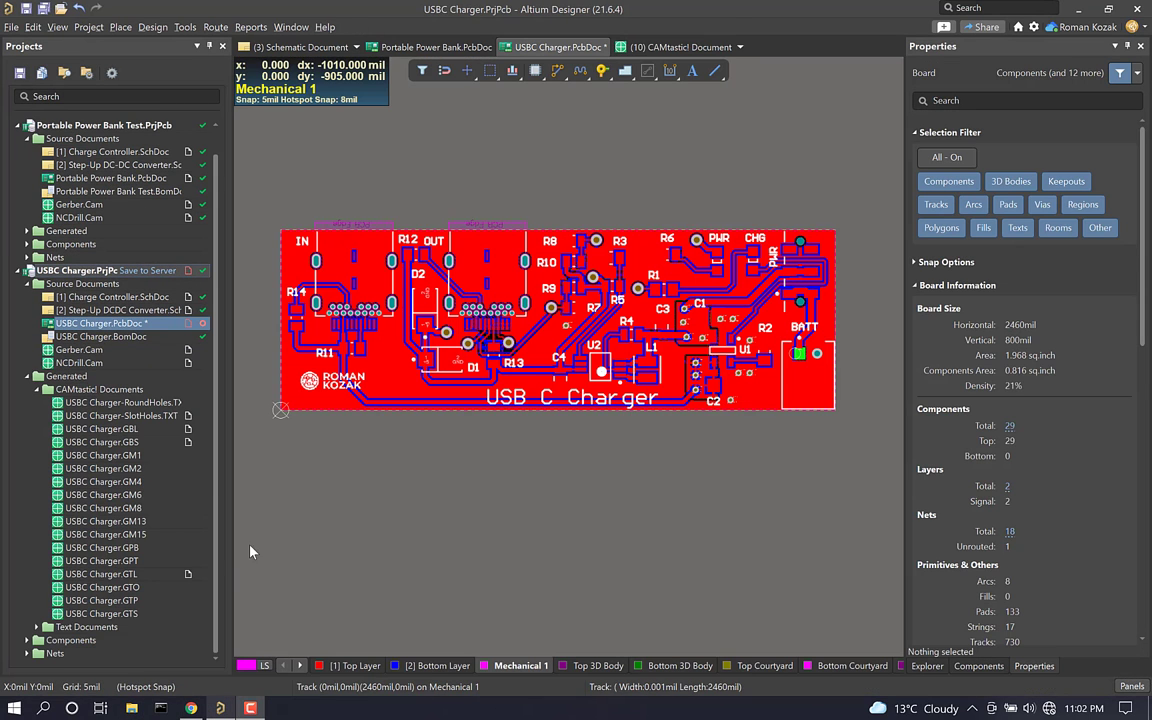
click(1080, 9)
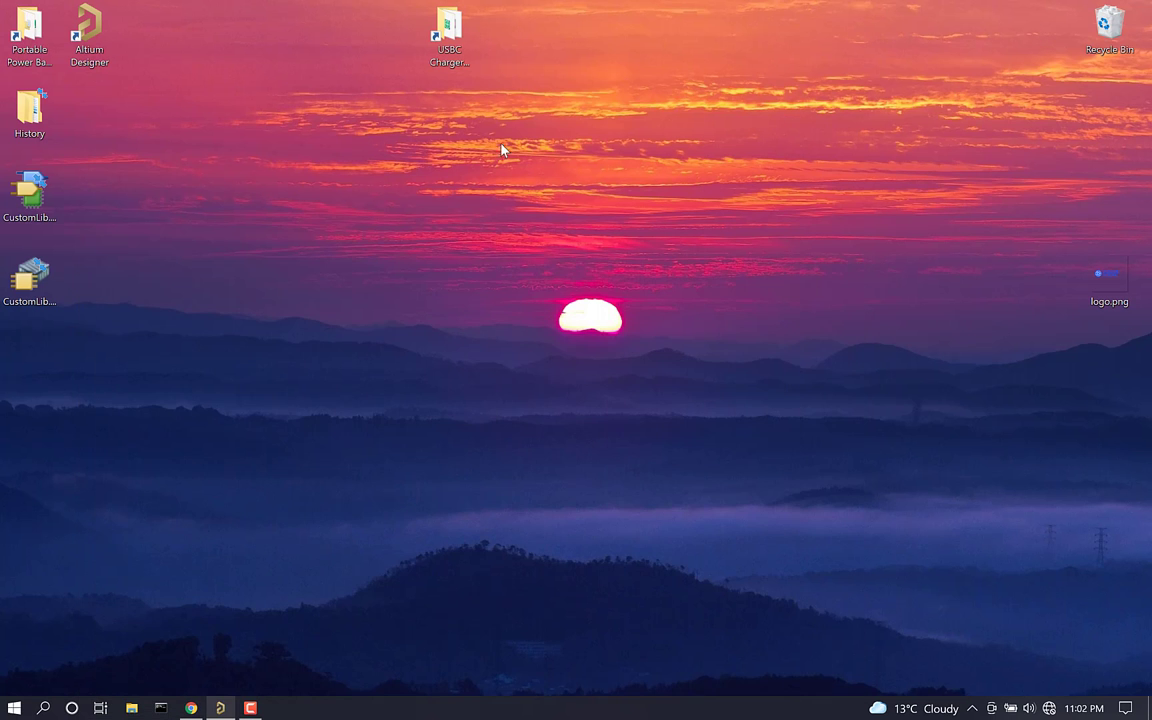
Step: Check the 25 files in Project Outputs for USBC Charger and compress that folder into a zip
double_click(447, 22)
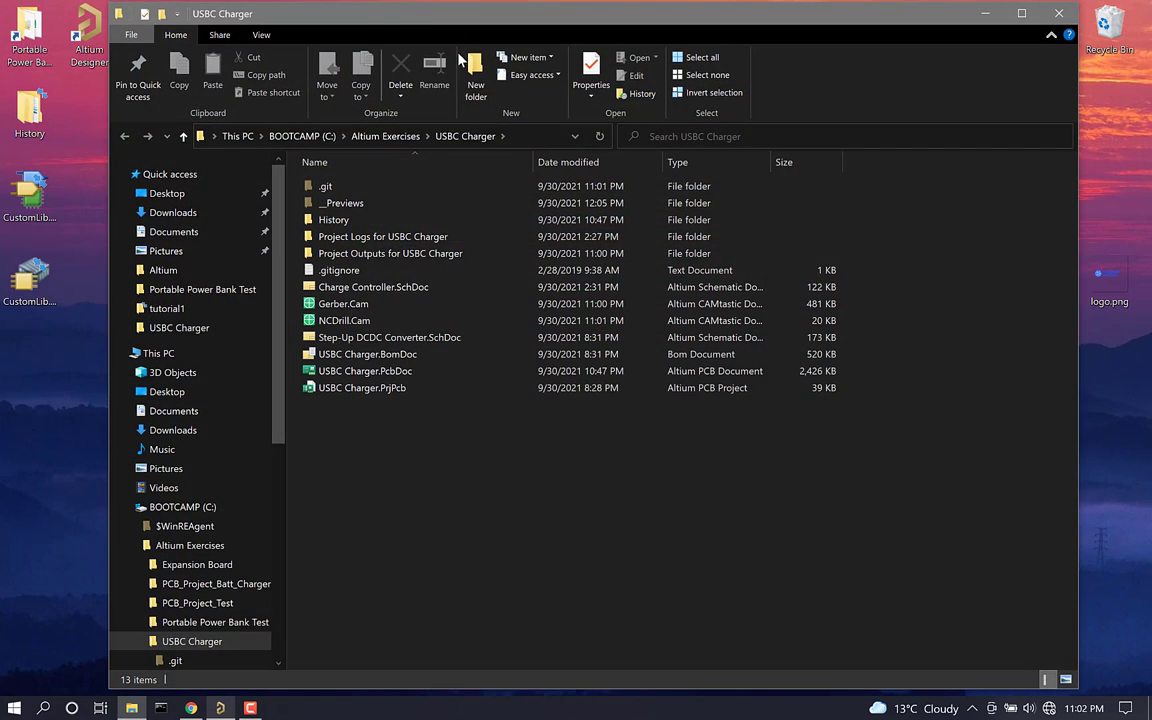
click(338, 258)
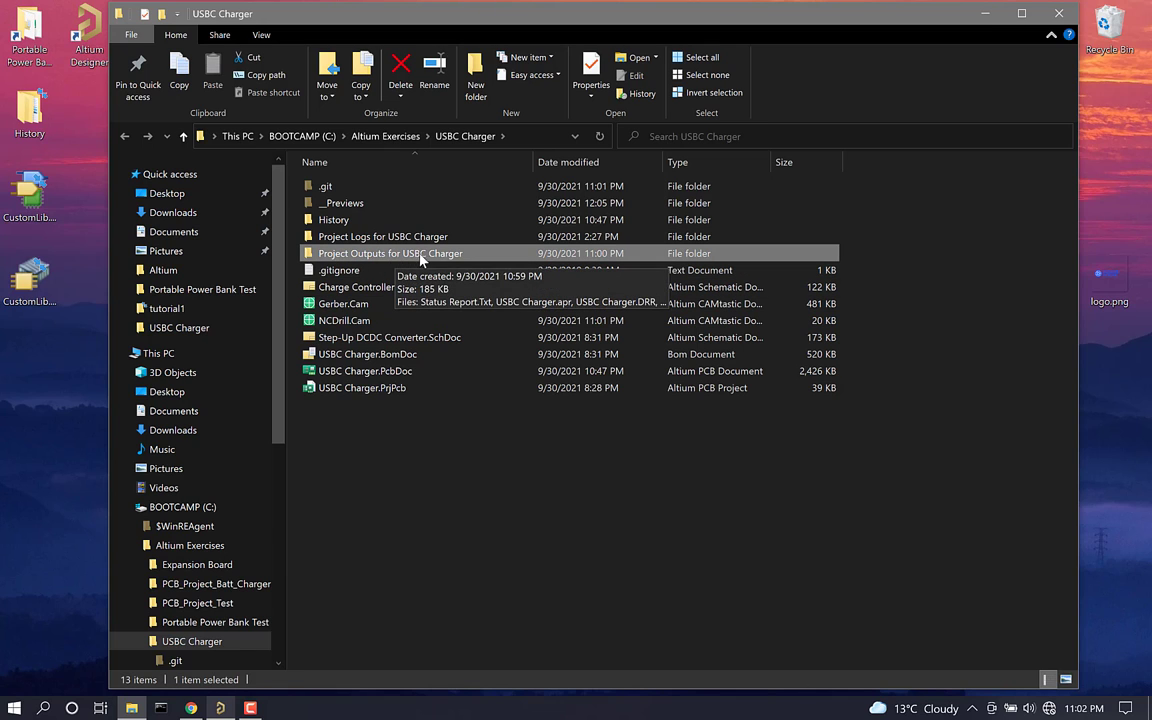
double_click(462, 255)
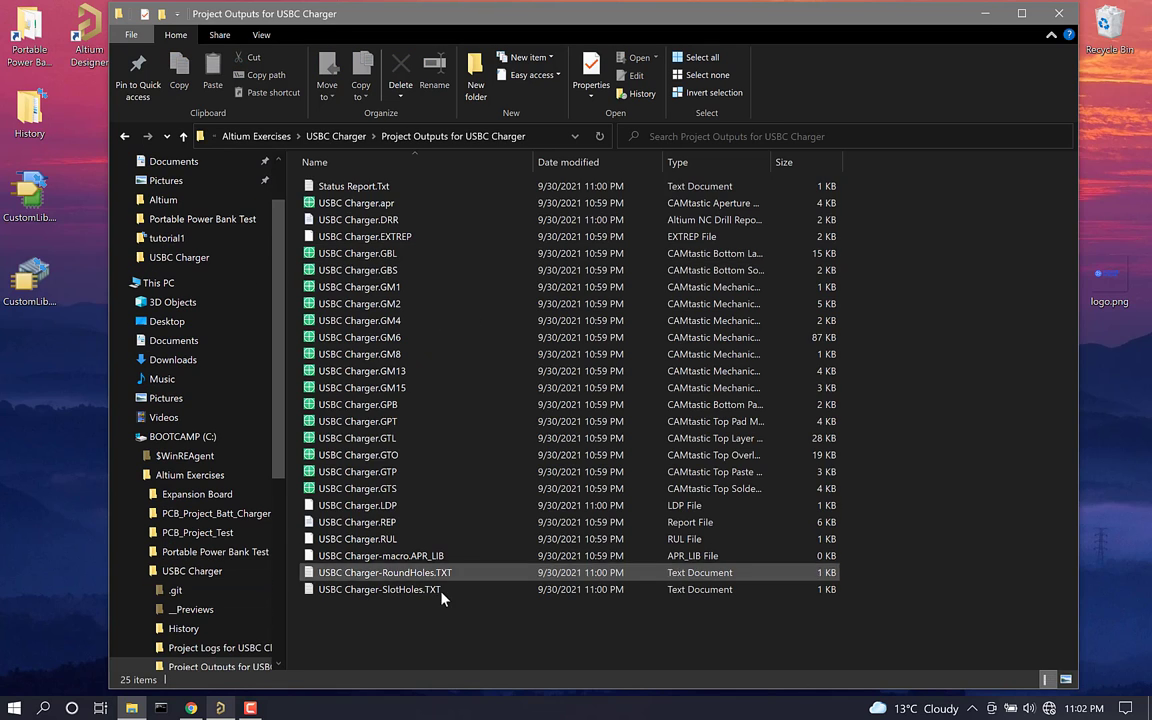
drag(375, 600, 381, 185)
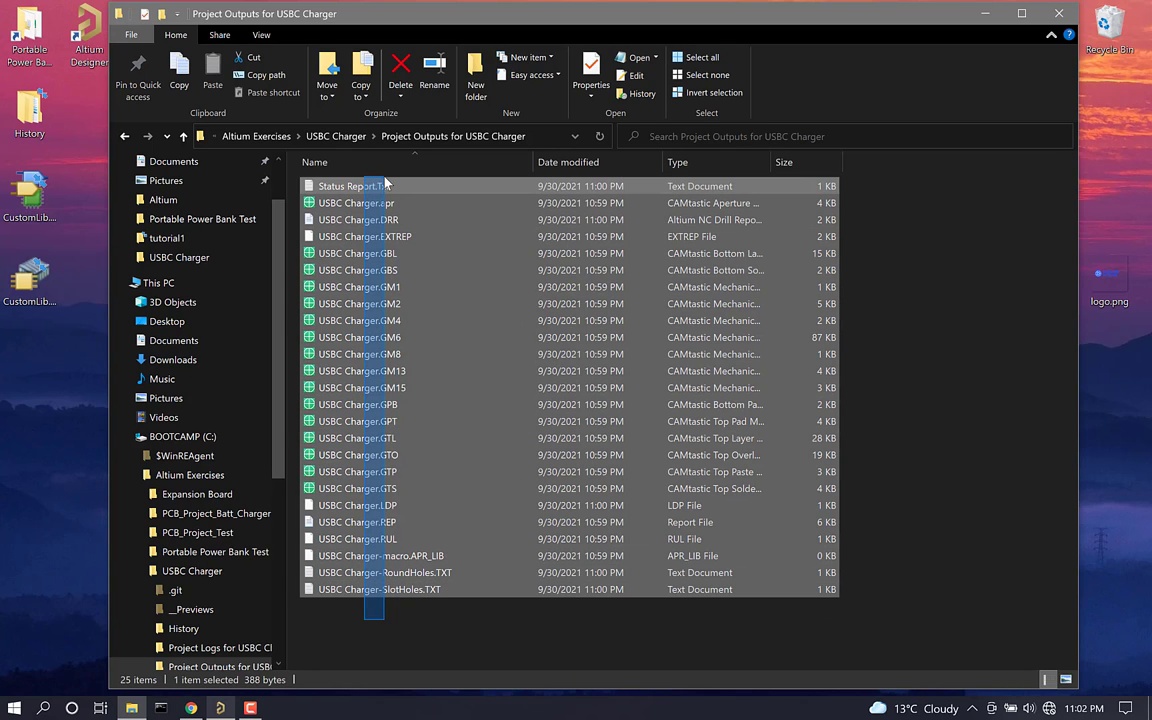
click(122, 135)
right_click(425, 258)
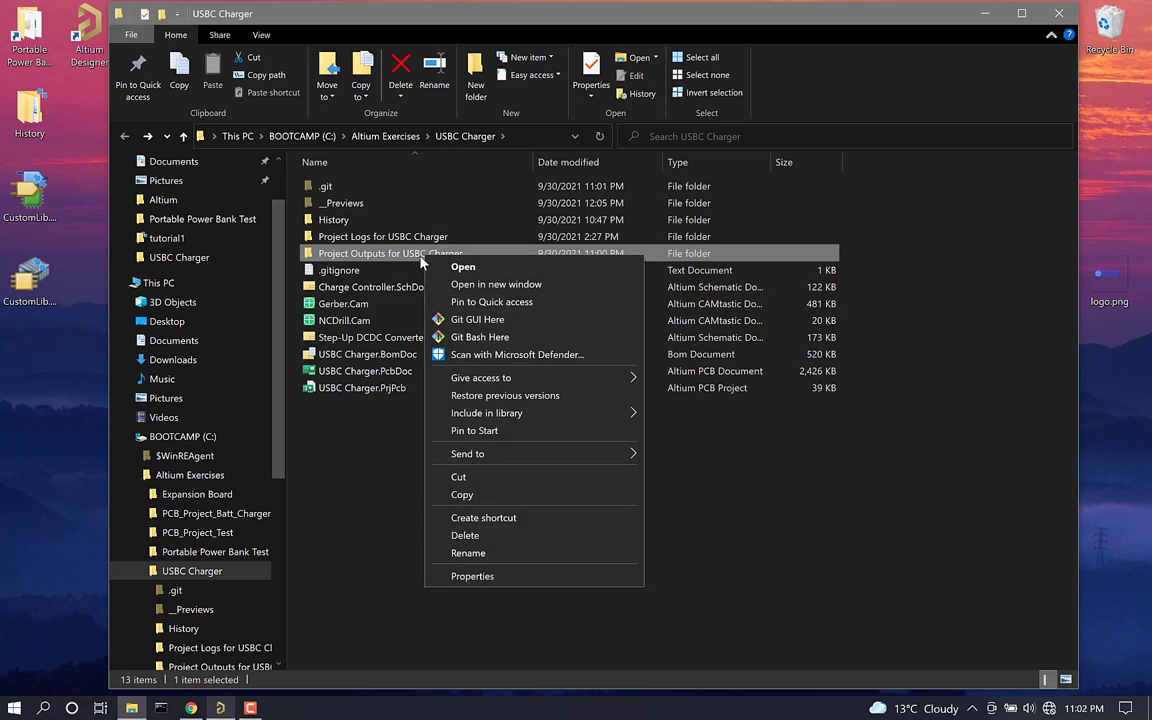
mouse_move(633, 456)
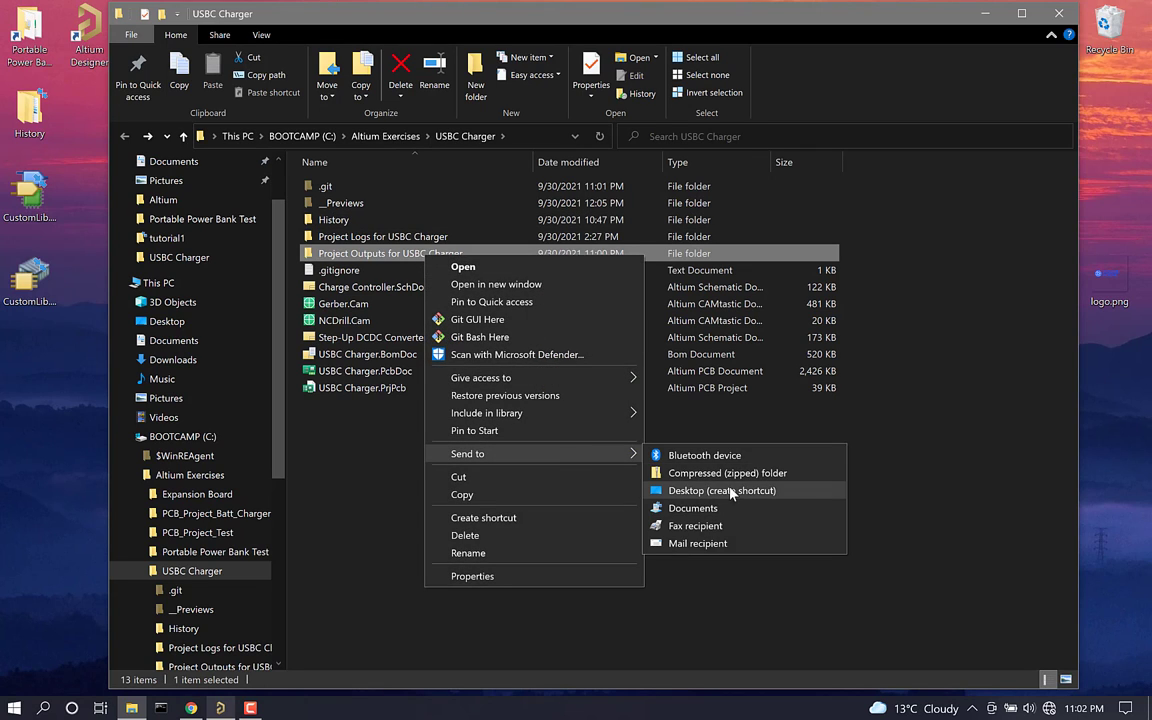
click(676, 476)
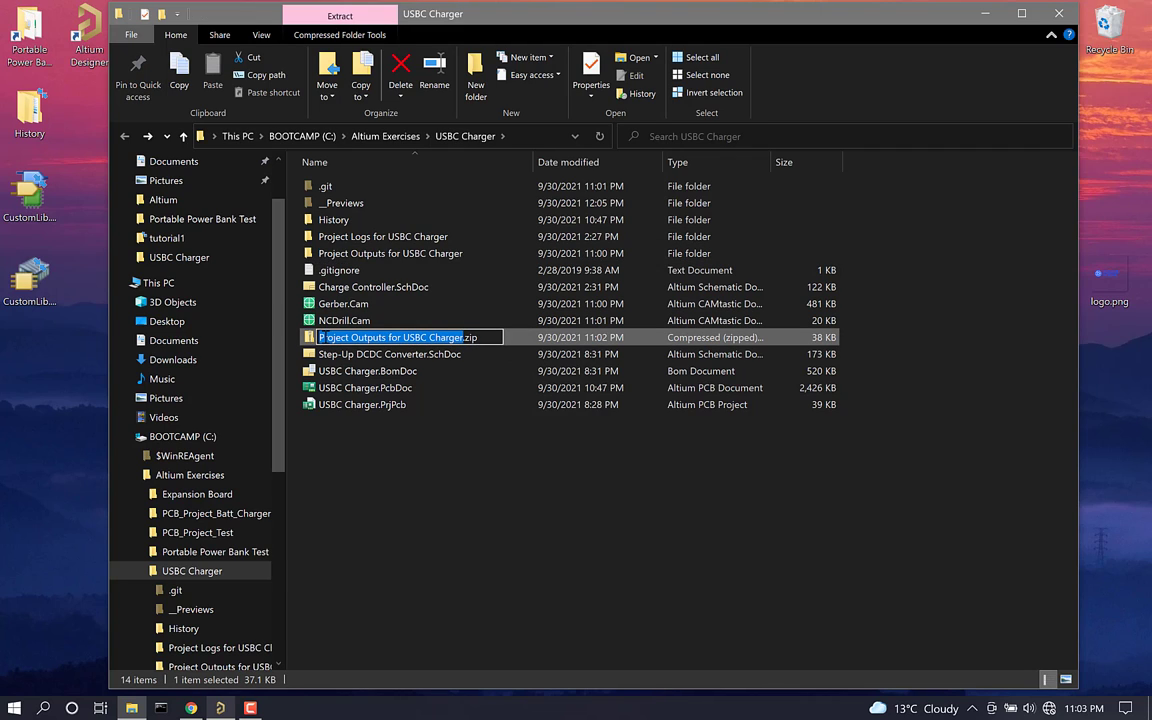
Step: Rename the zip to 'Gerber Project Outputs for USBC Charger.zip'
key(Home)
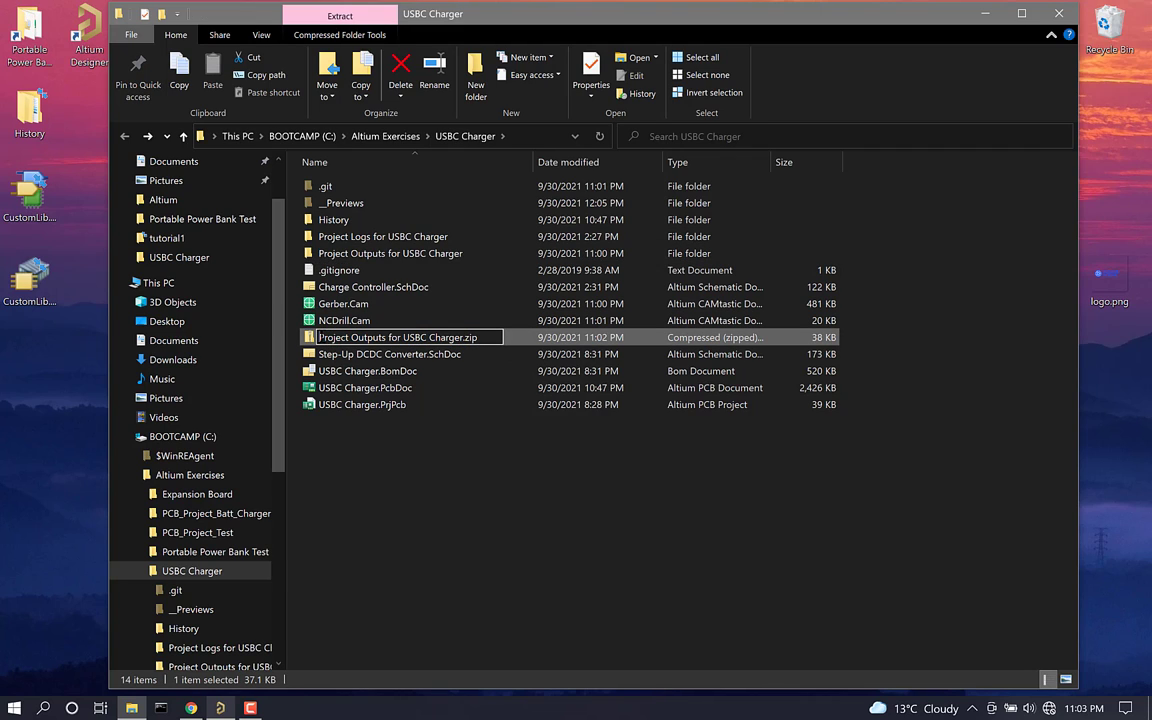
text(Gere)
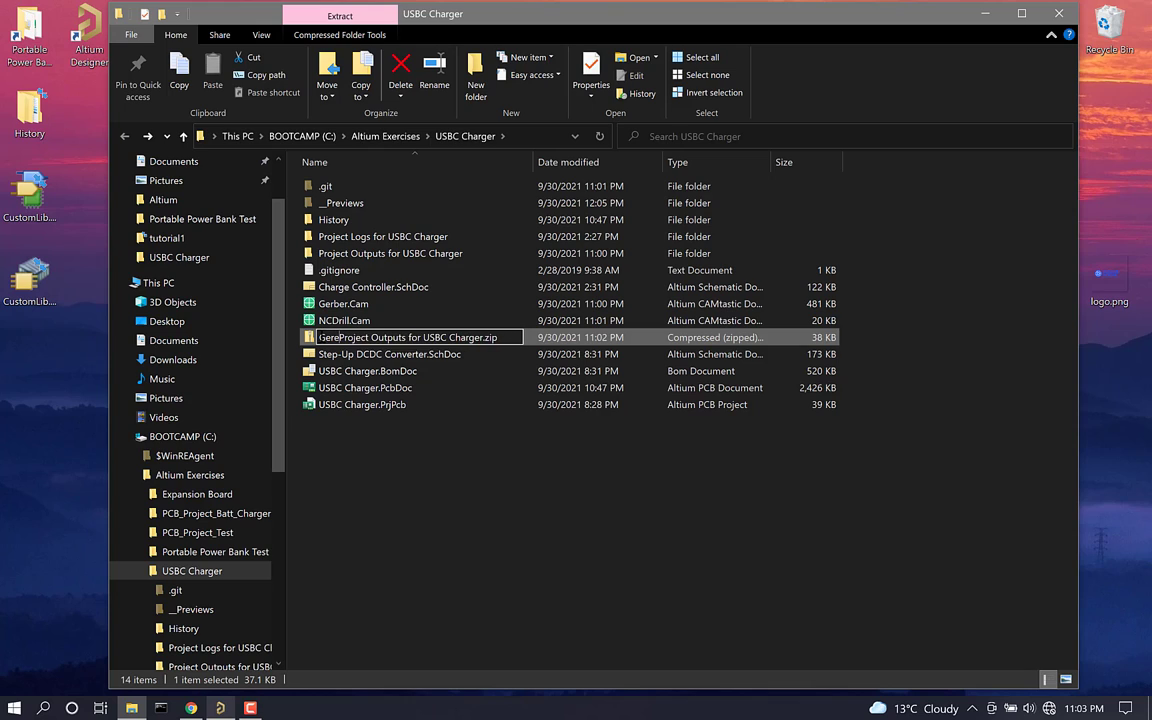
key(BackSpace)
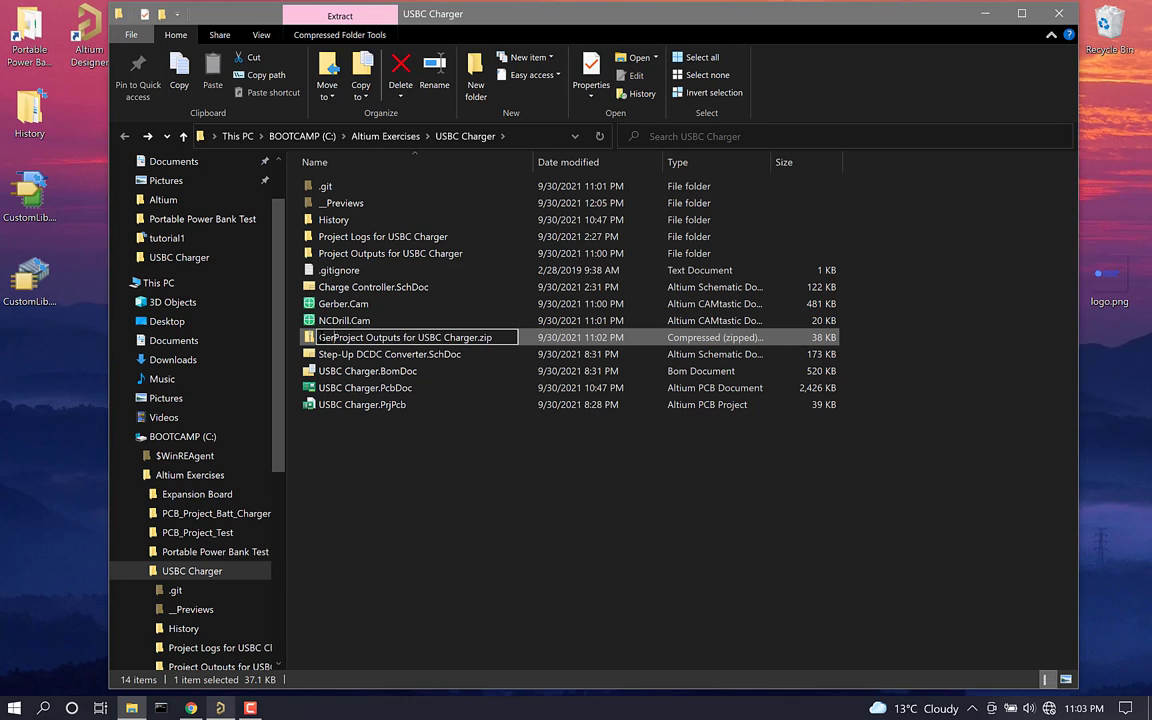
text(ber)
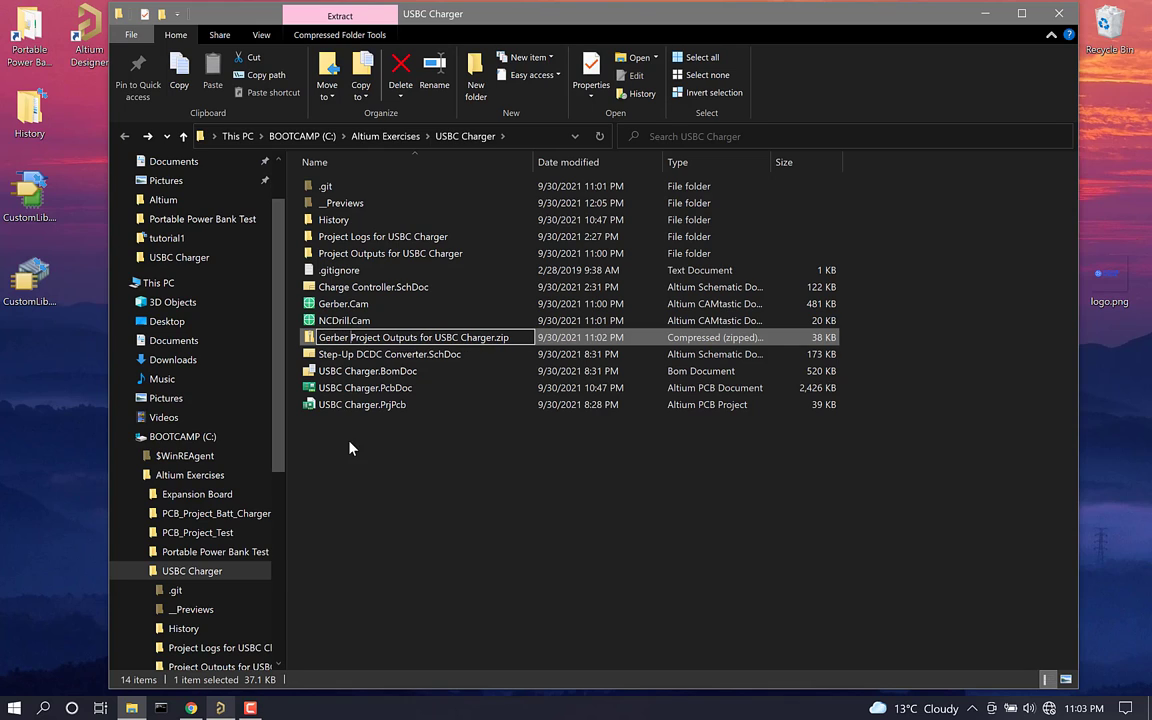
key(Return)
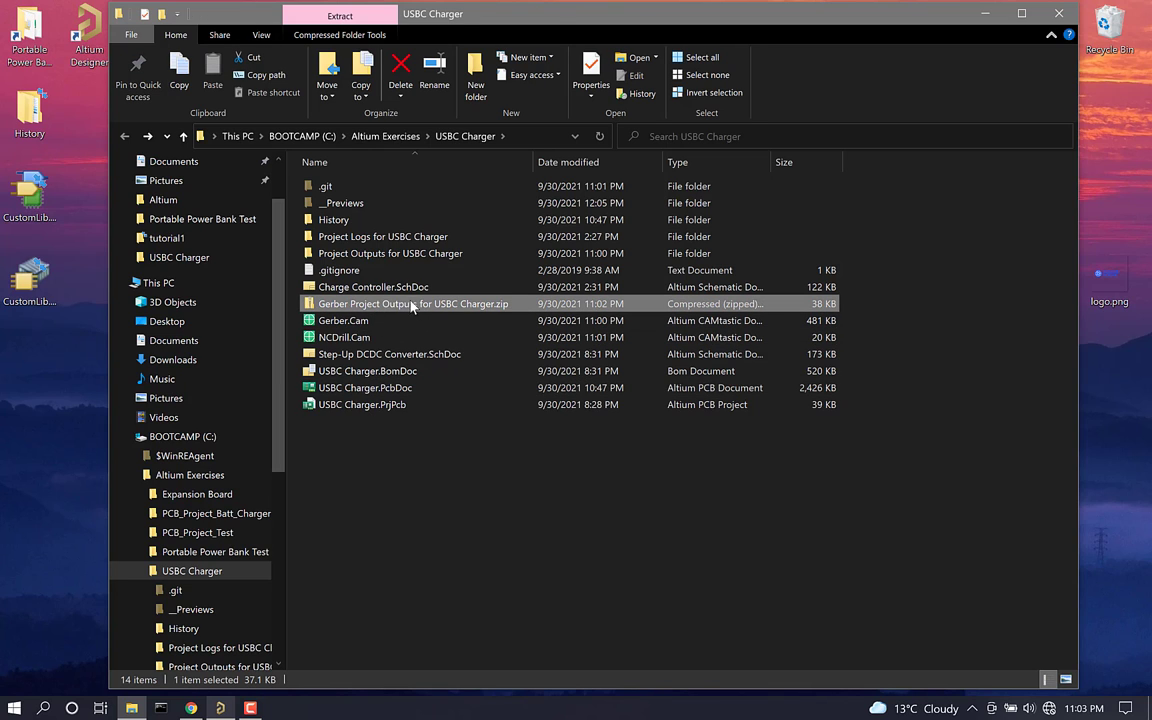
Step: In PCBWay's instant quote form, enter a 62.5 × 20.3 mm board size and quantity 5
click(192, 708)
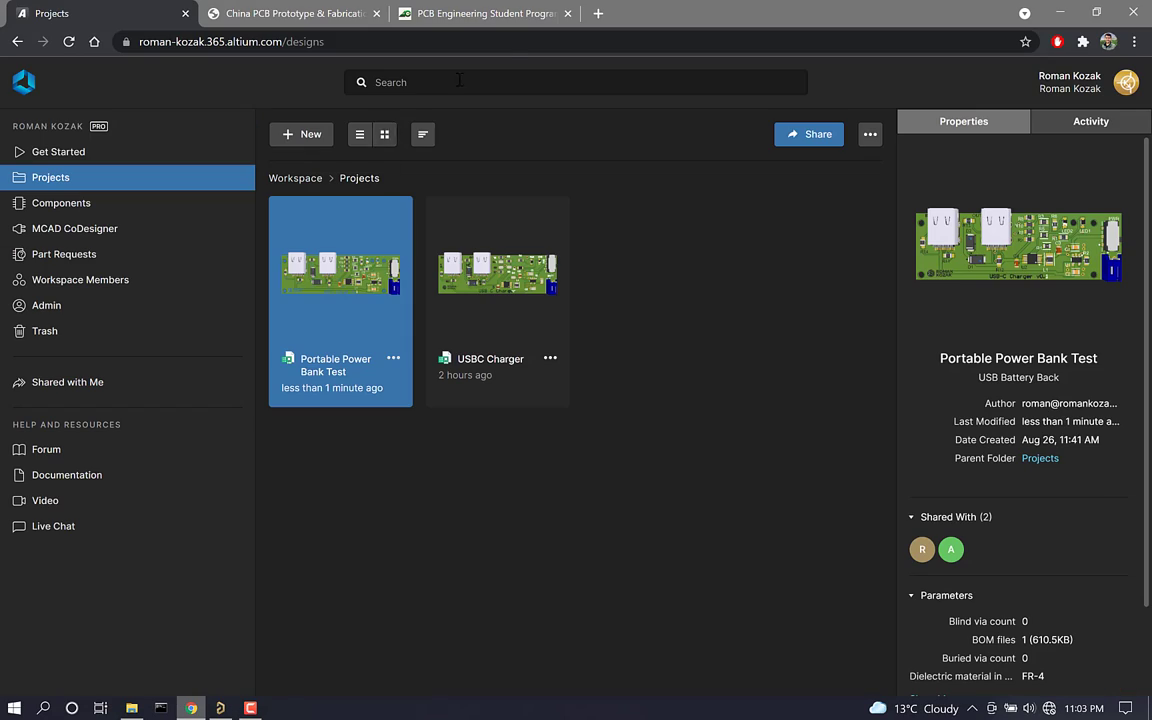
click(495, 14)
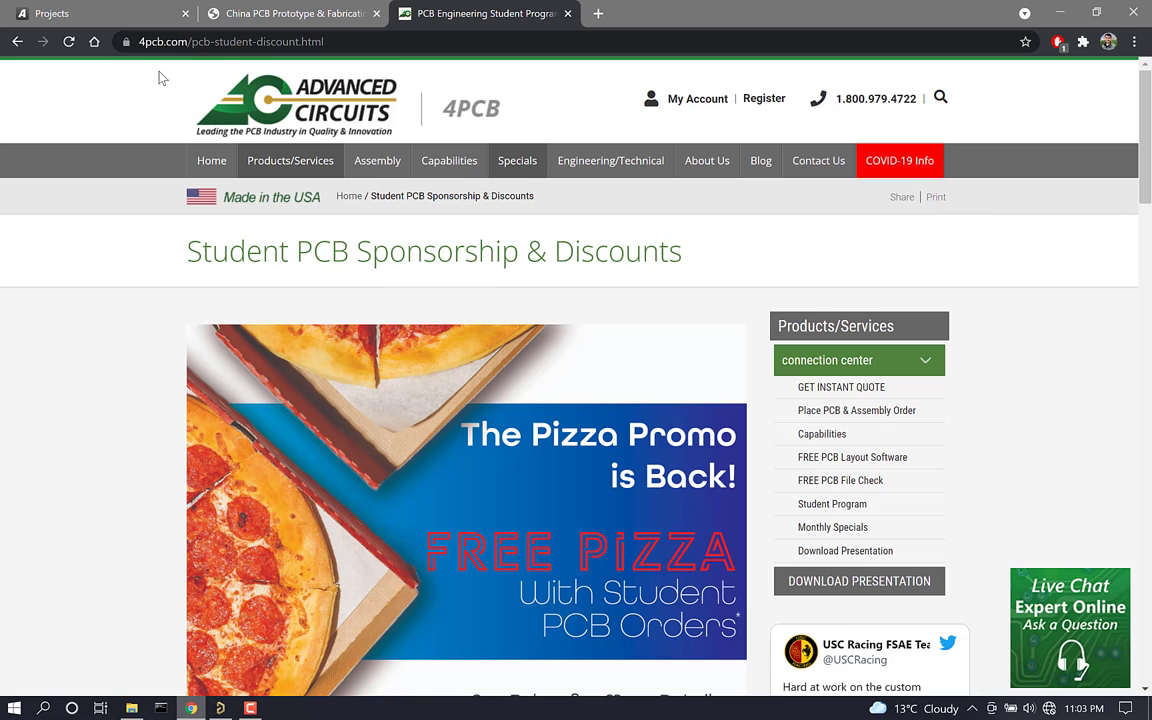
click(245, 14)
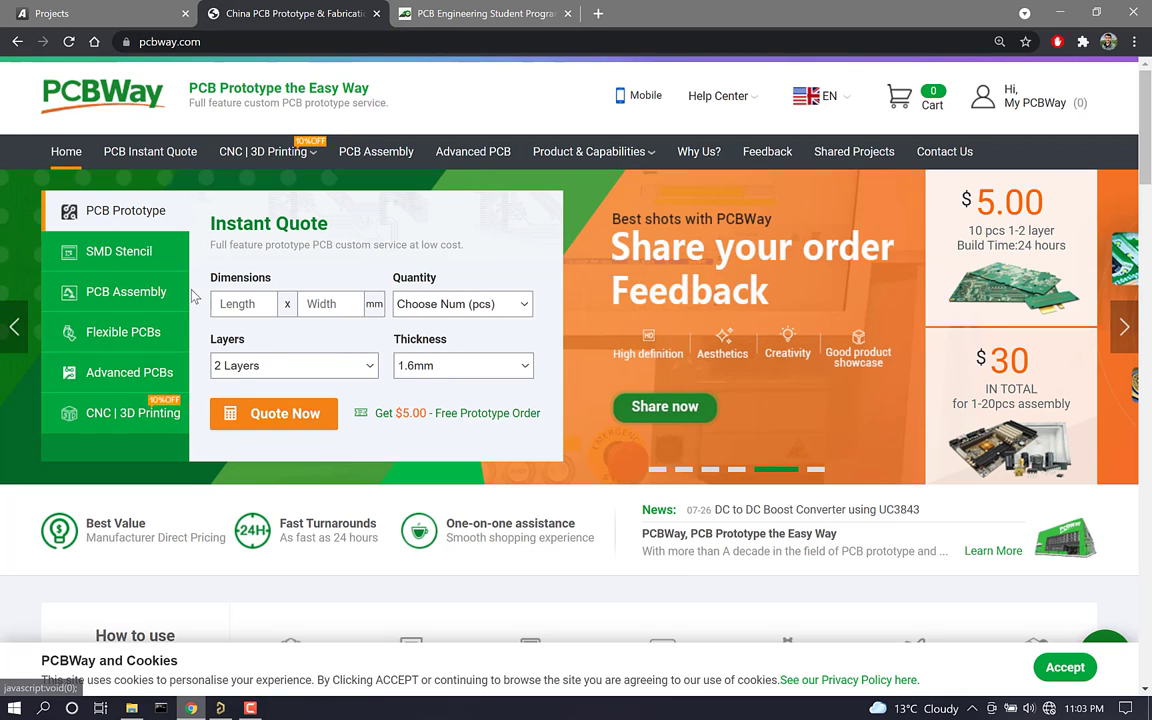
click(250, 303)
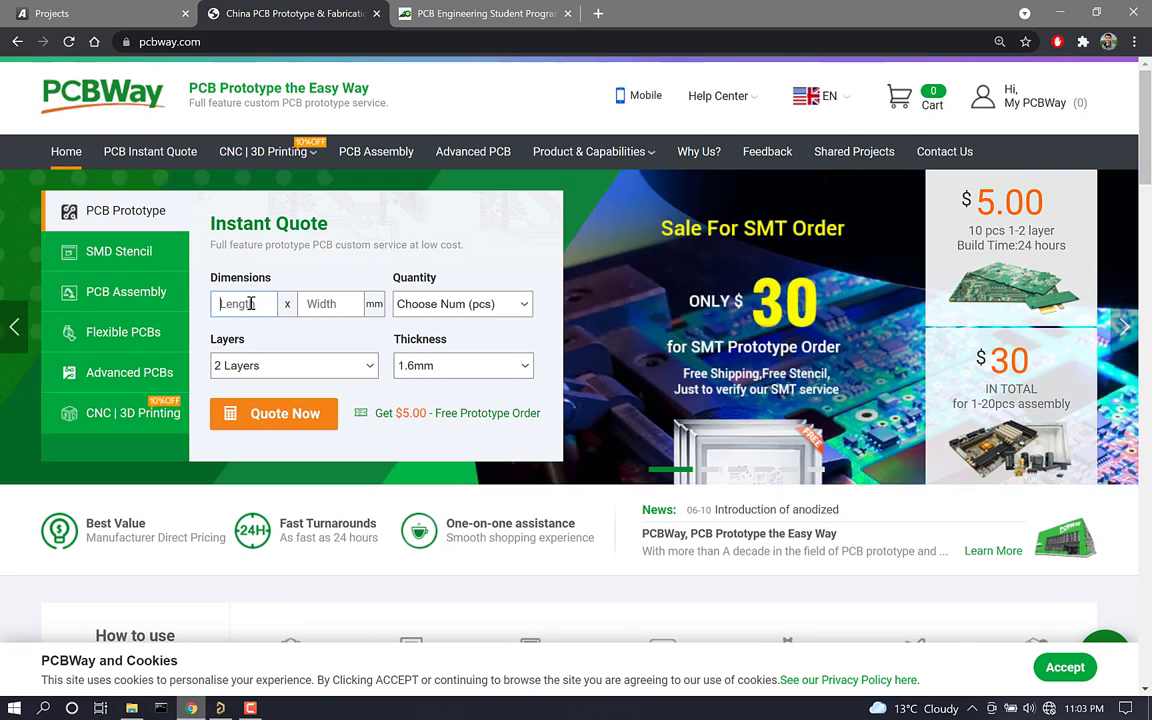
text(62.5)
click(338, 305)
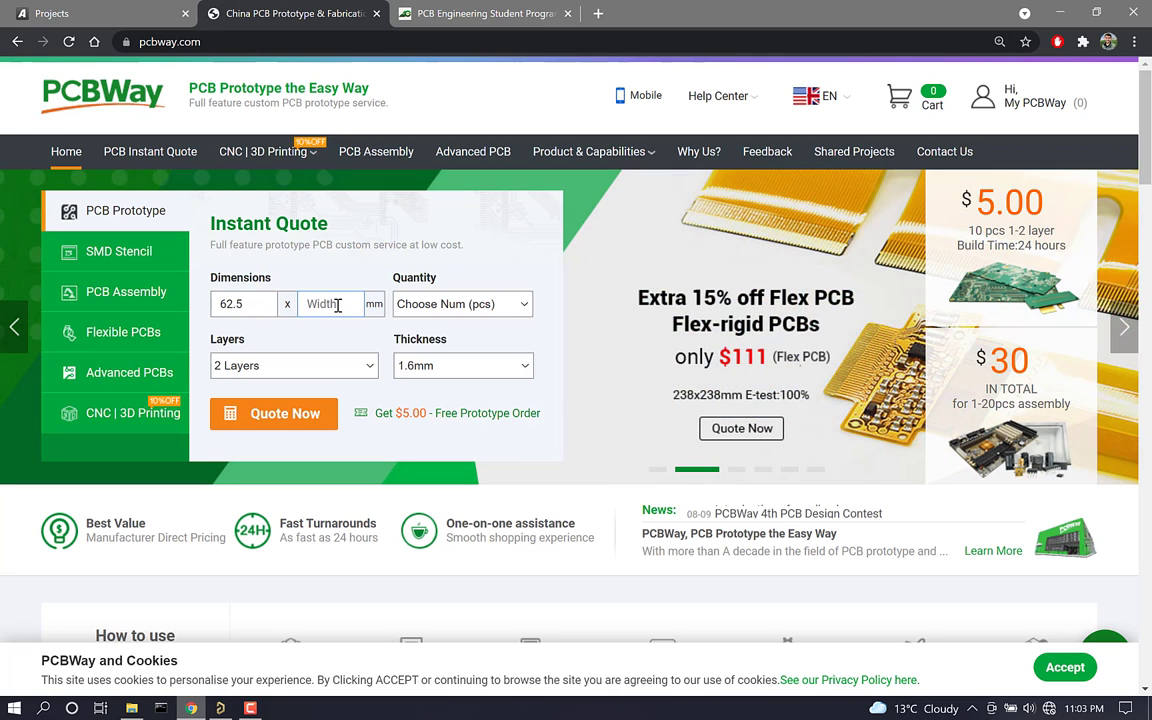
text(20.3)
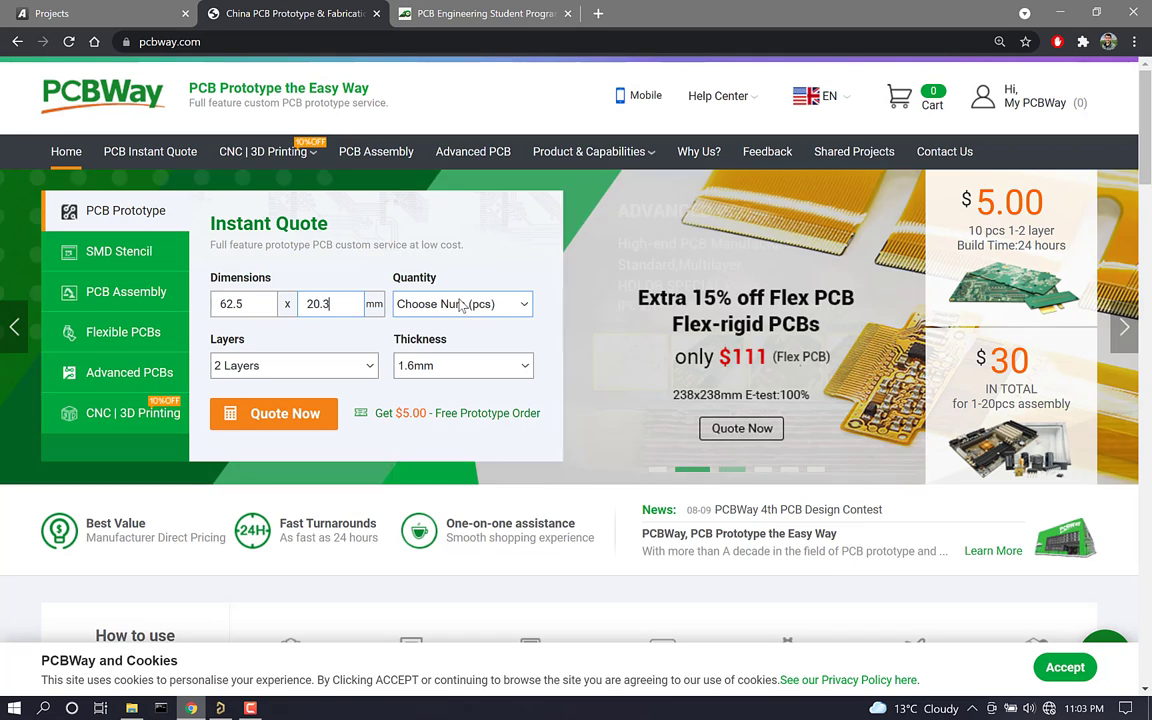
click(458, 304)
click(463, 340)
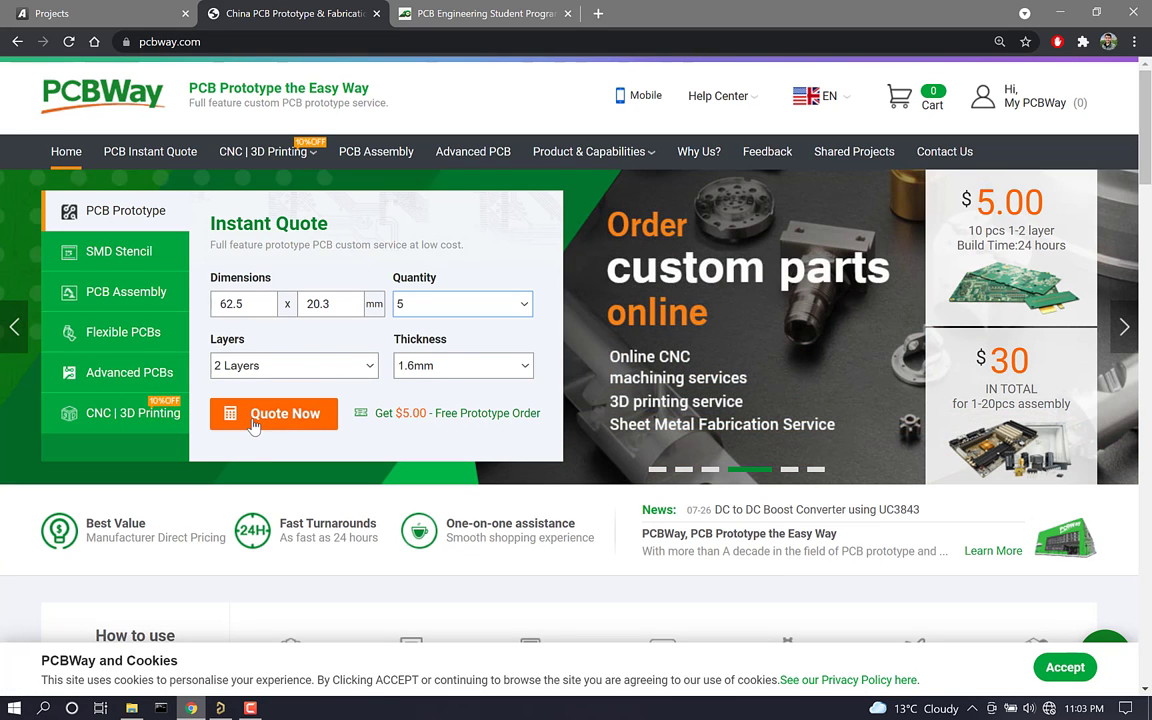
Step: Get the instant quote and set the surface finish to HASL lead free
click(256, 421)
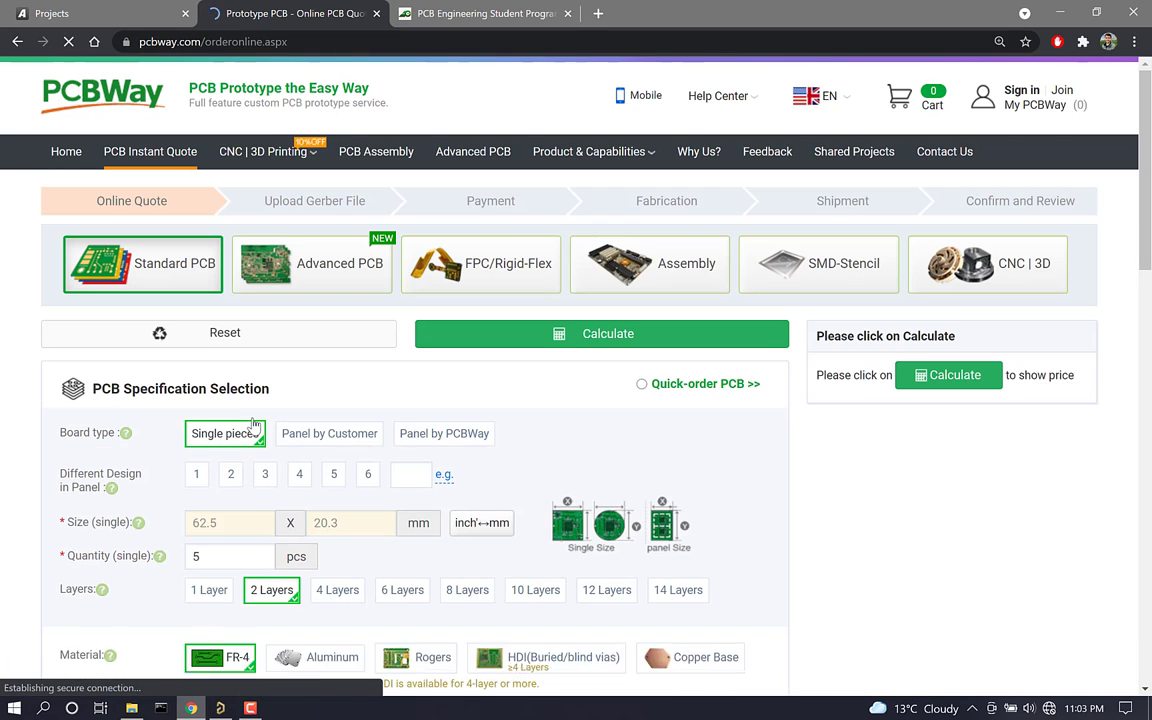
scroll(668, 437, down, 2)
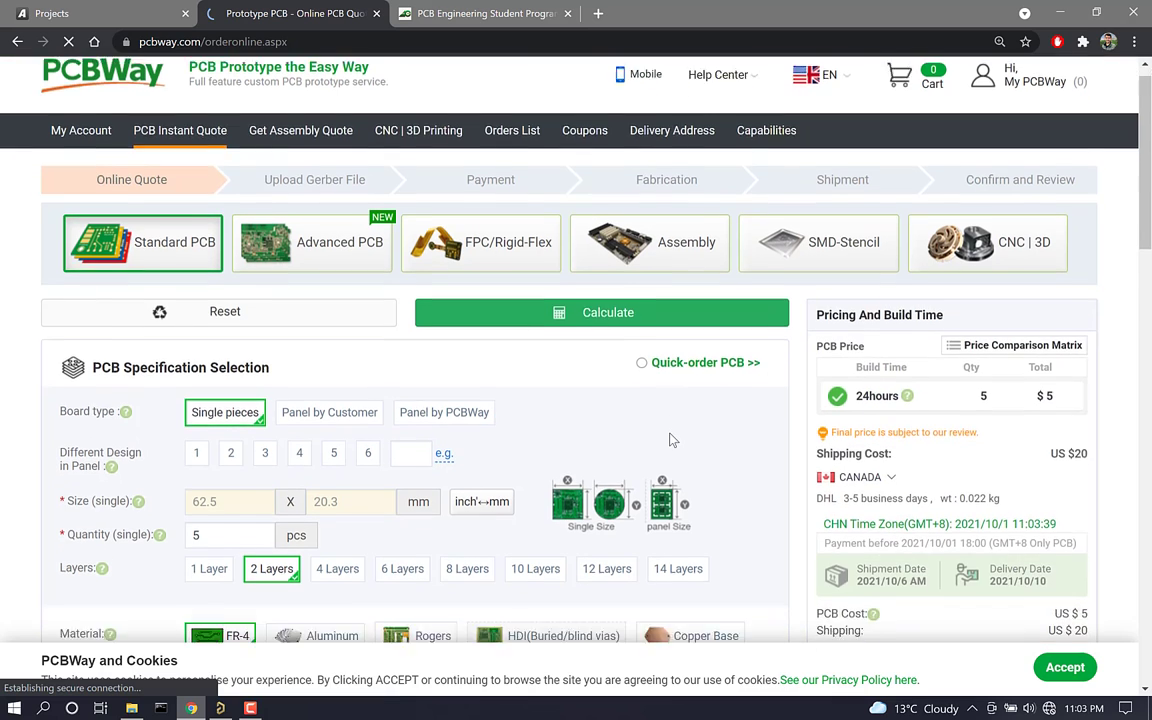
scroll(670, 440, down, 1)
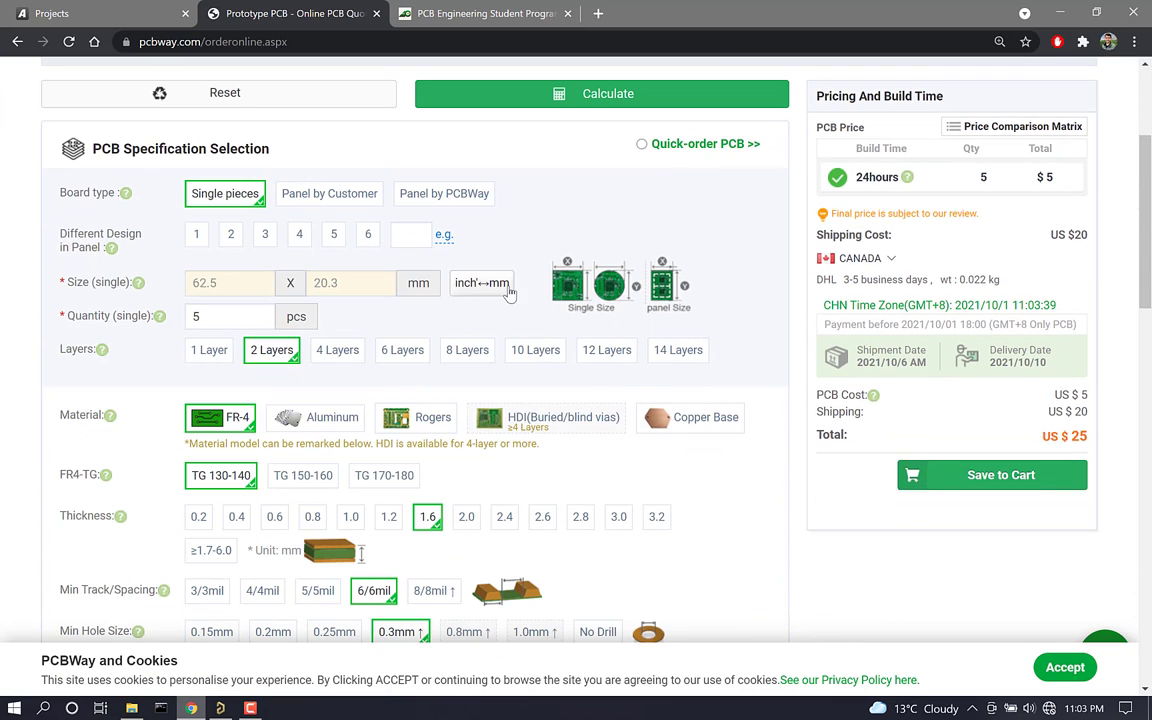
scroll(300, 250, down, 3)
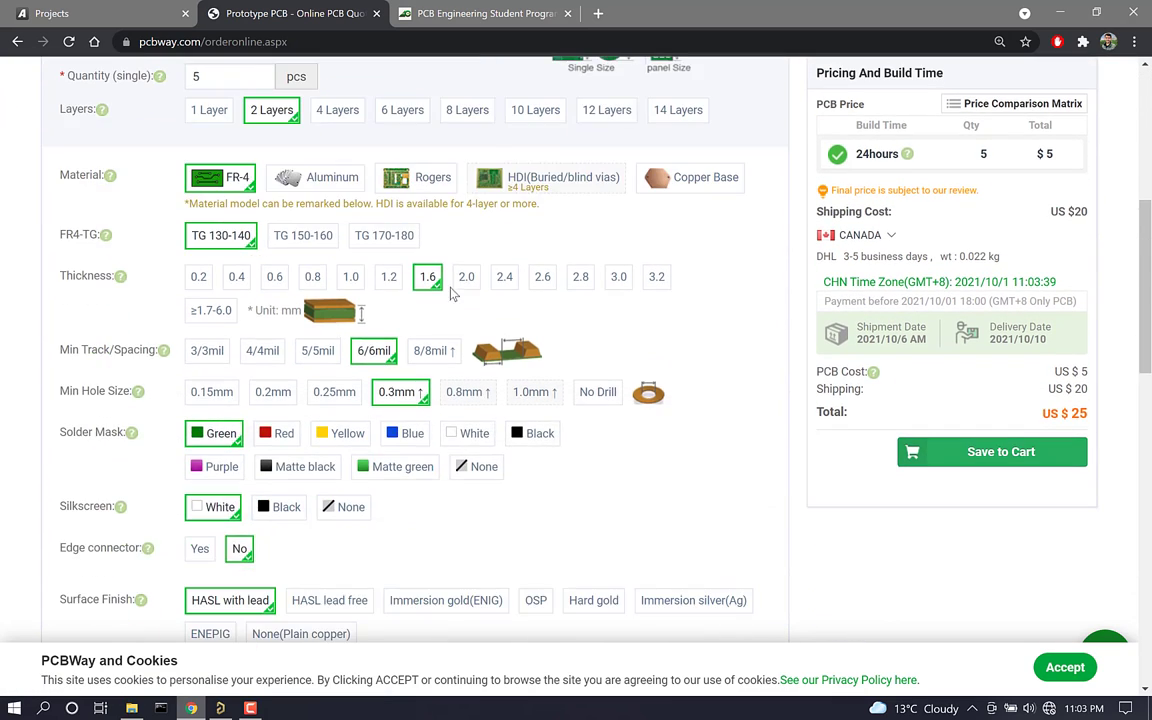
scroll(405, 310, down, 2)
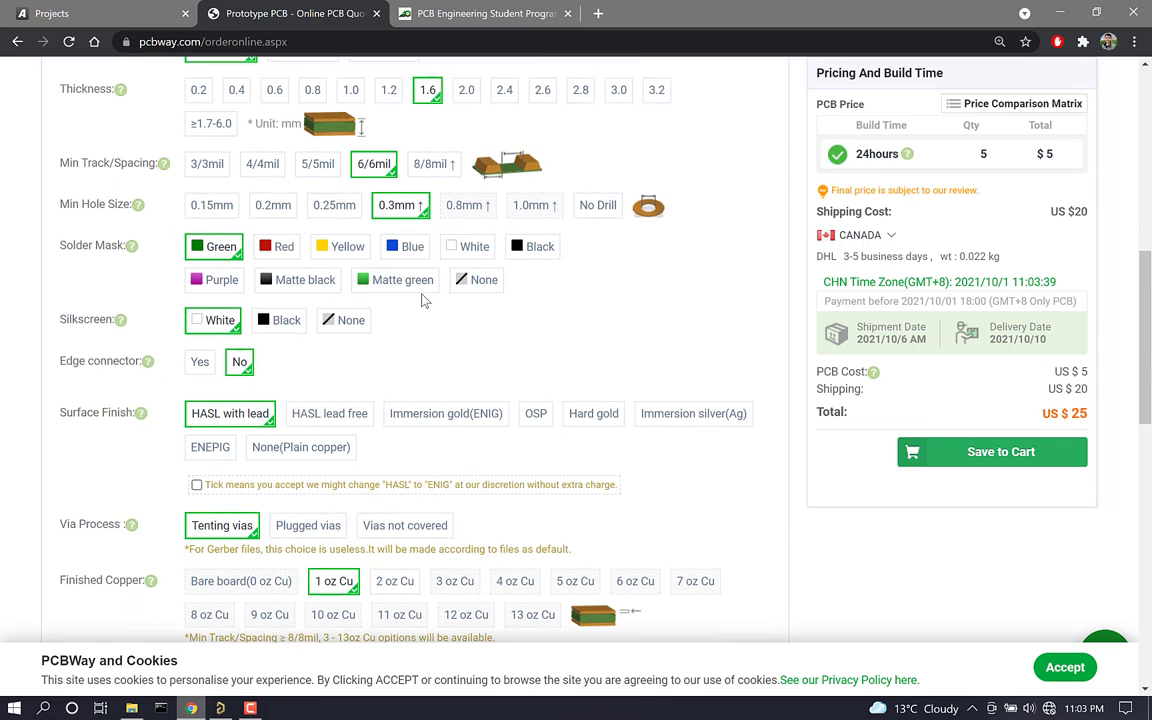
scroll(424, 300, down, 1)
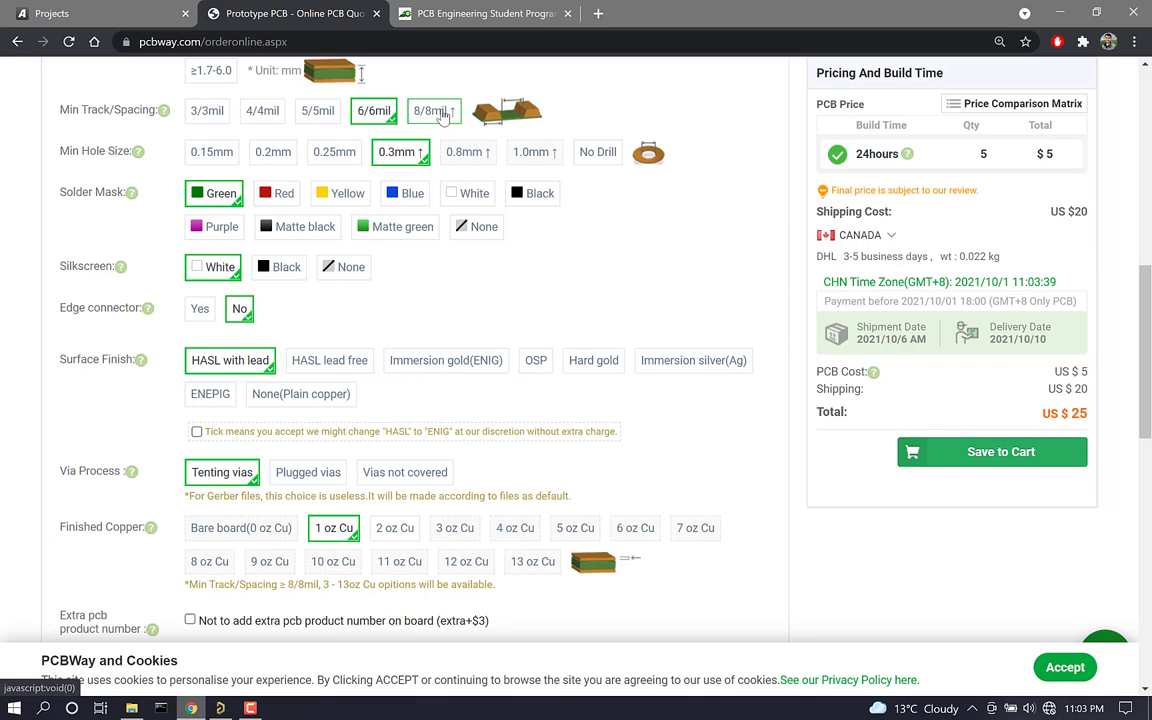
scroll(240, 250, down, 3)
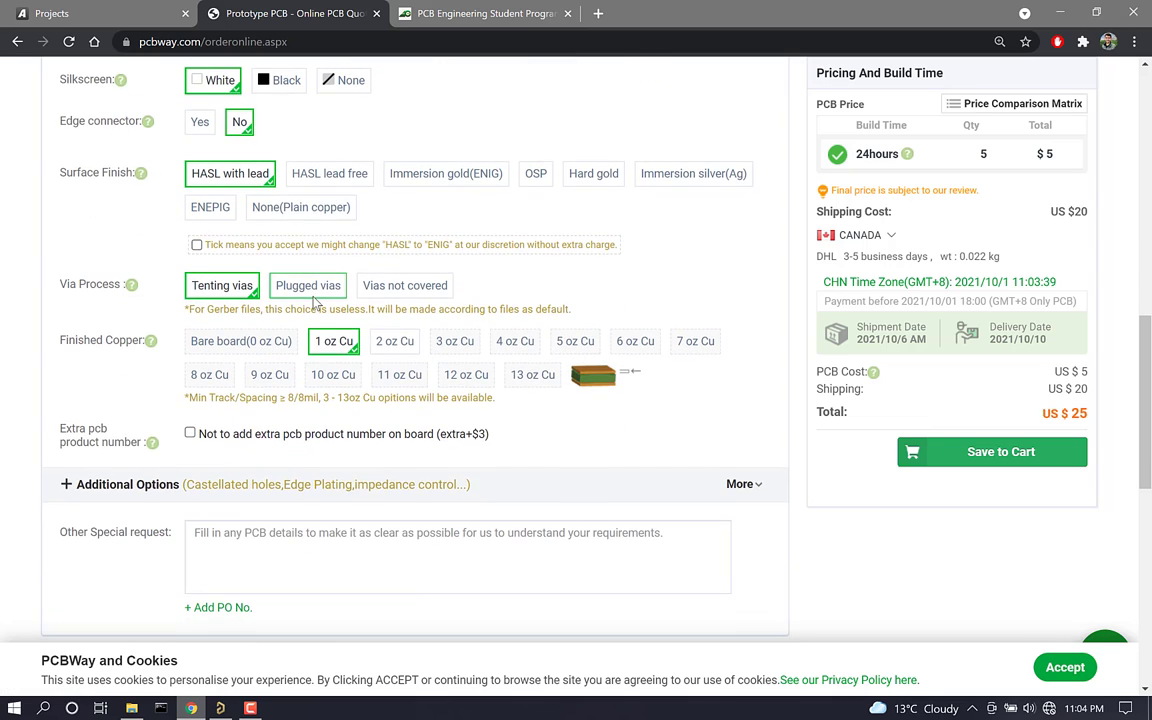
click(325, 178)
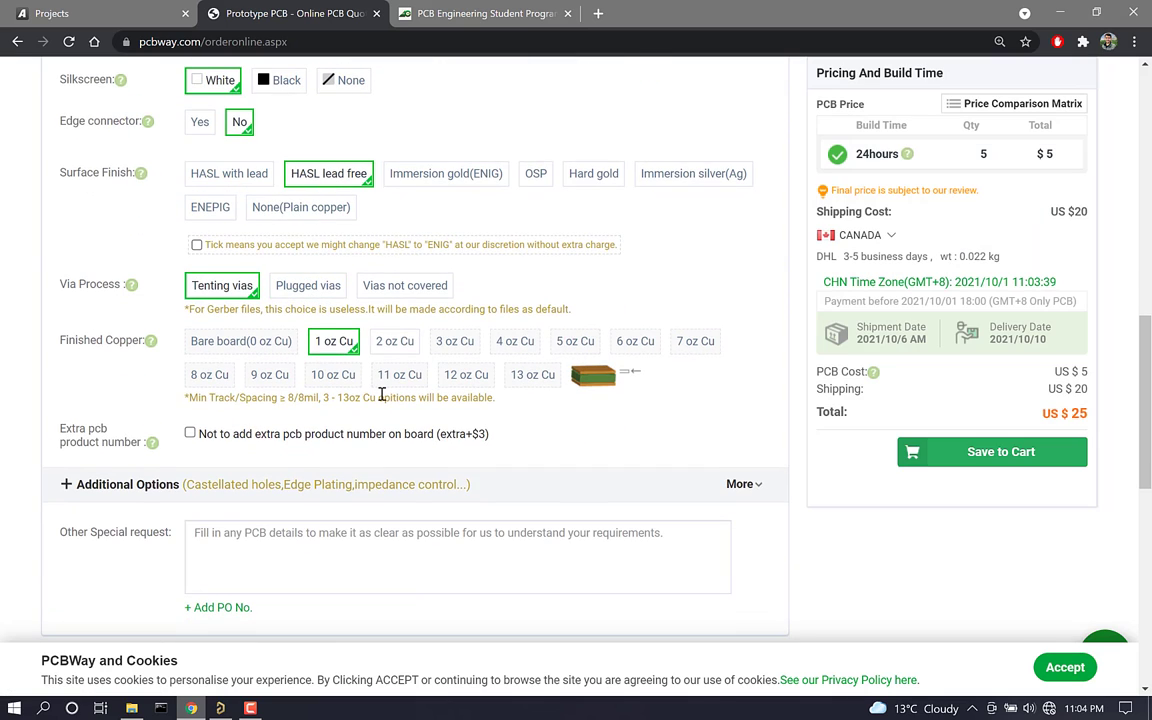
Step: Check the Ship to destination and method options, leaving them unchanged, and review the US $25 total
scroll(510, 457, up, 5)
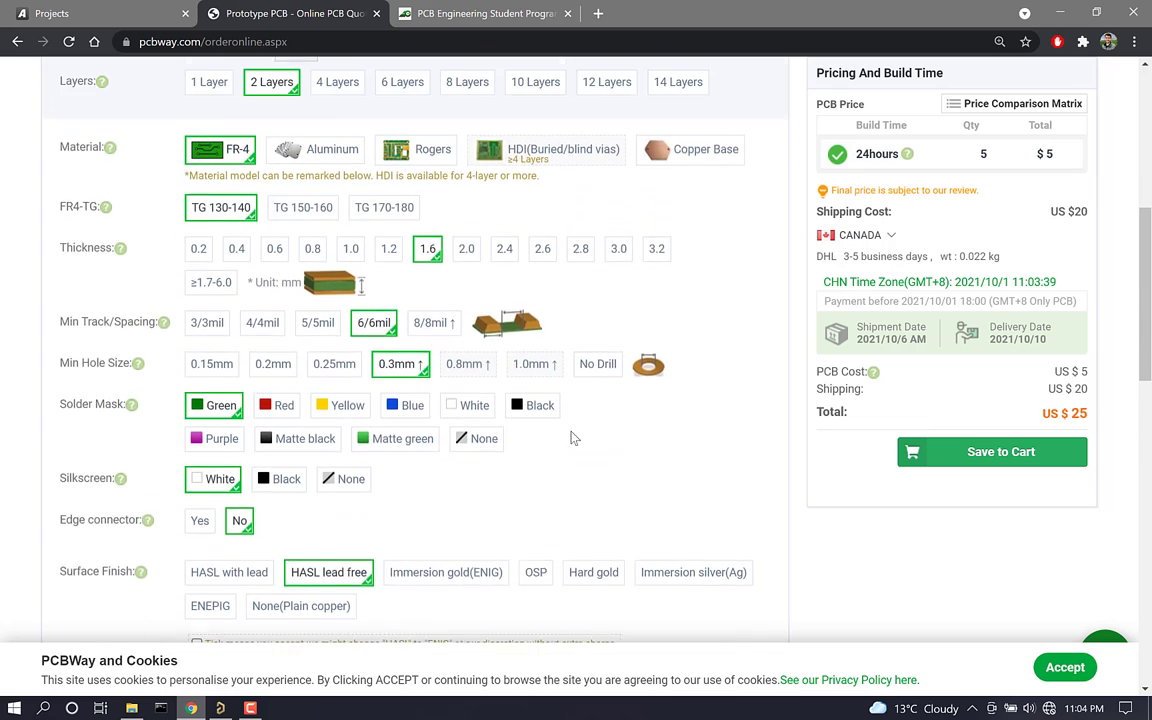
click(886, 237)
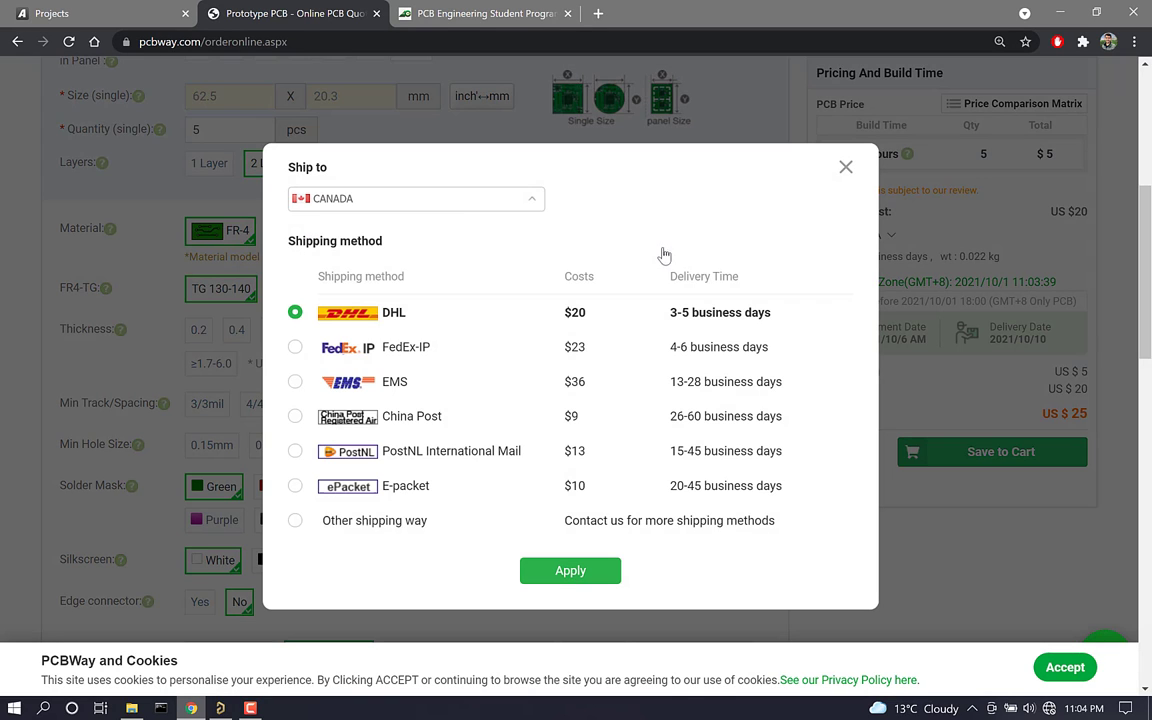
click(469, 211)
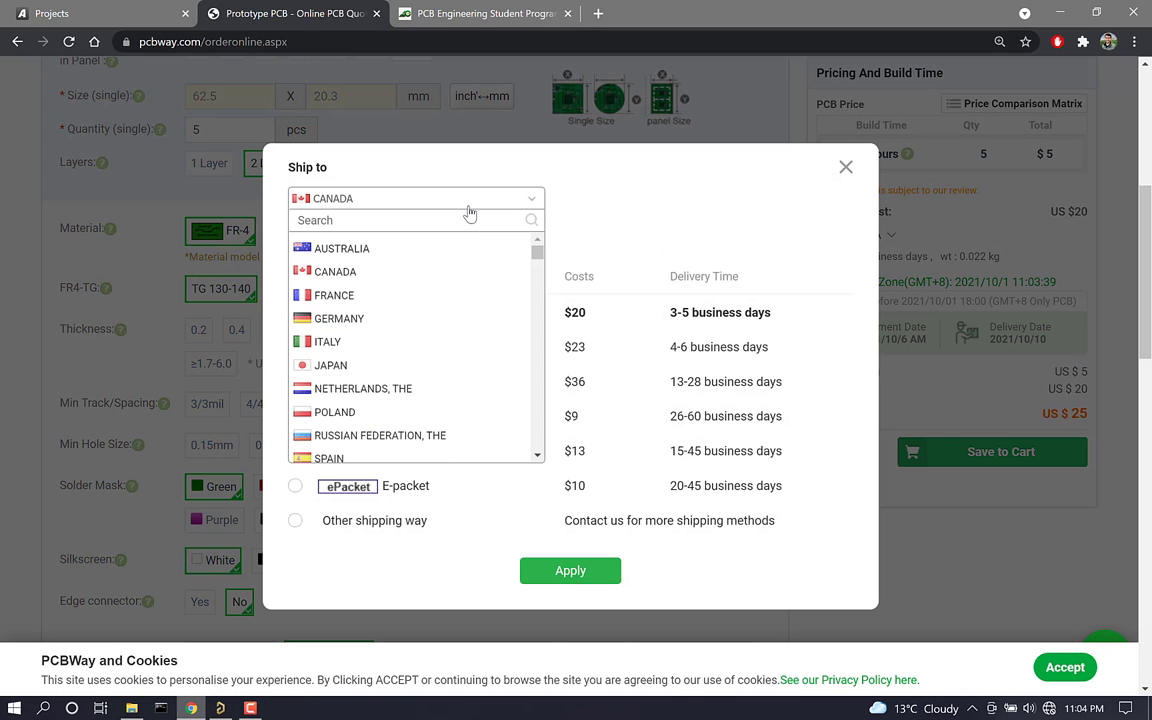
click(663, 195)
click(844, 169)
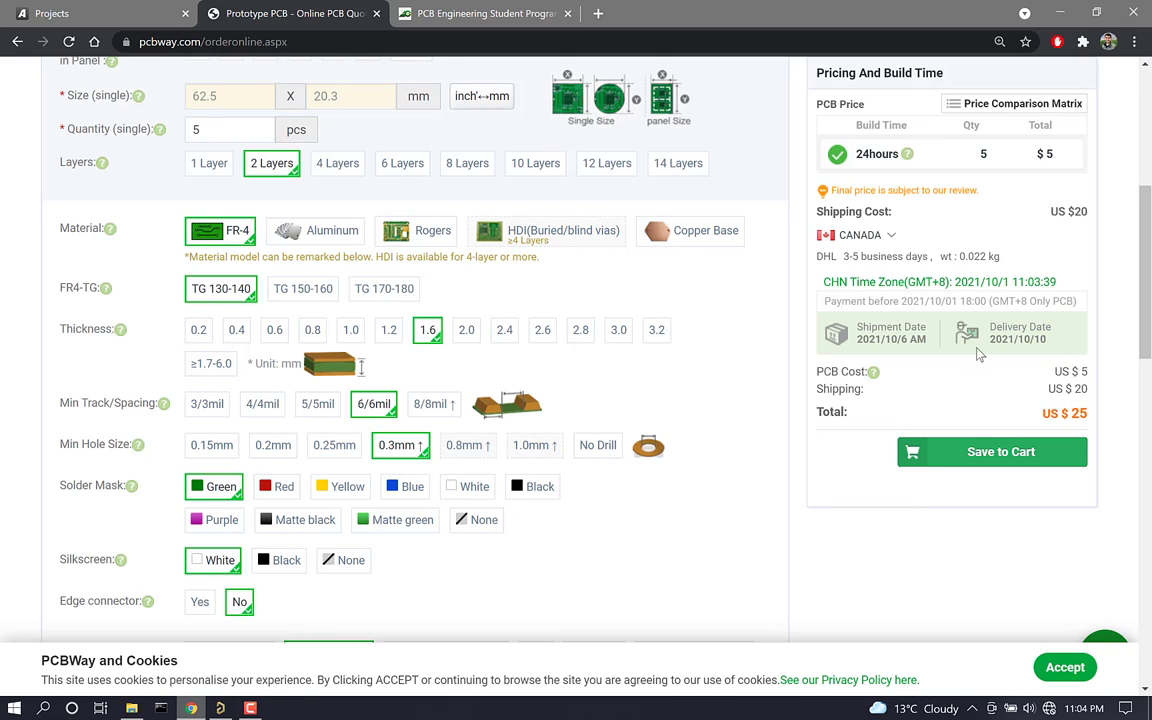
scroll(908, 347, up, 2)
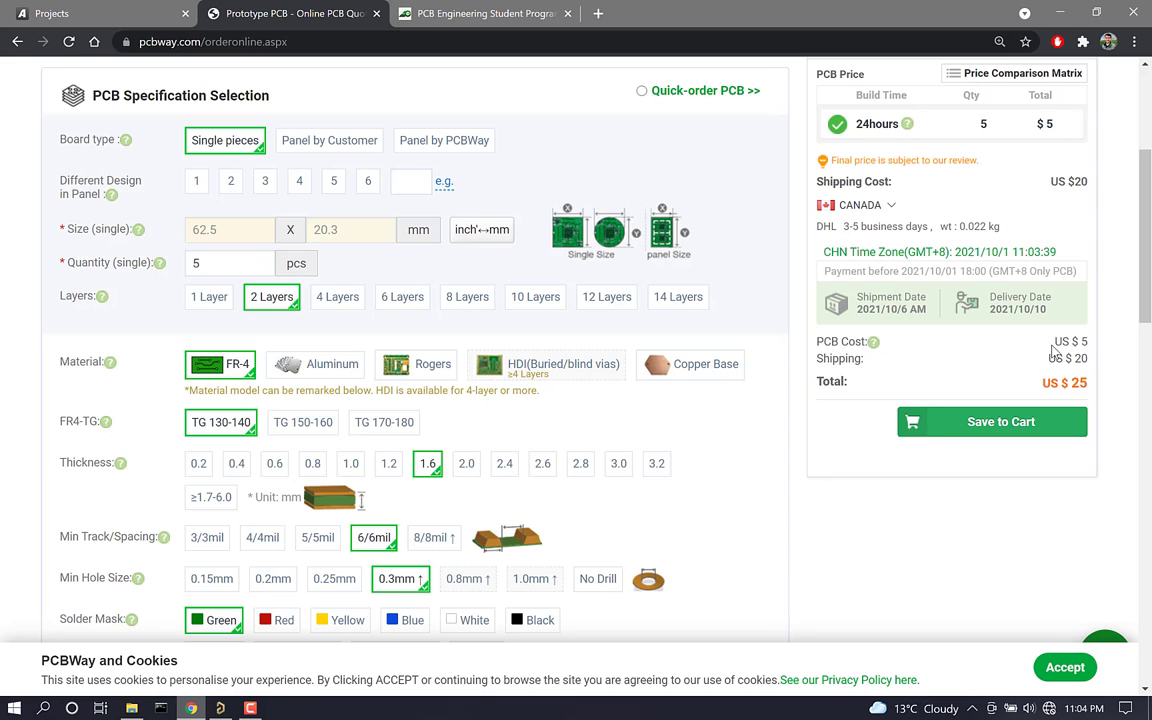
scroll(1053, 350, up, 2)
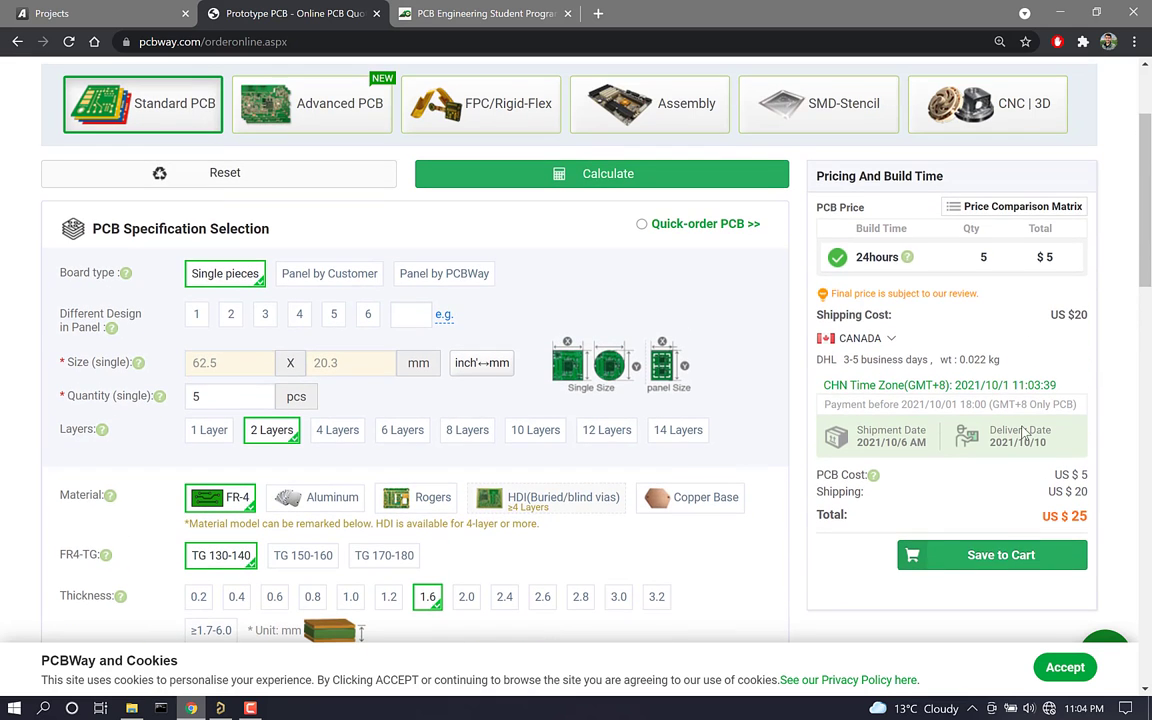
Step: Add the board to the cart, upload the USBC Charger Gerber zip, and submit the order
click(1006, 557)
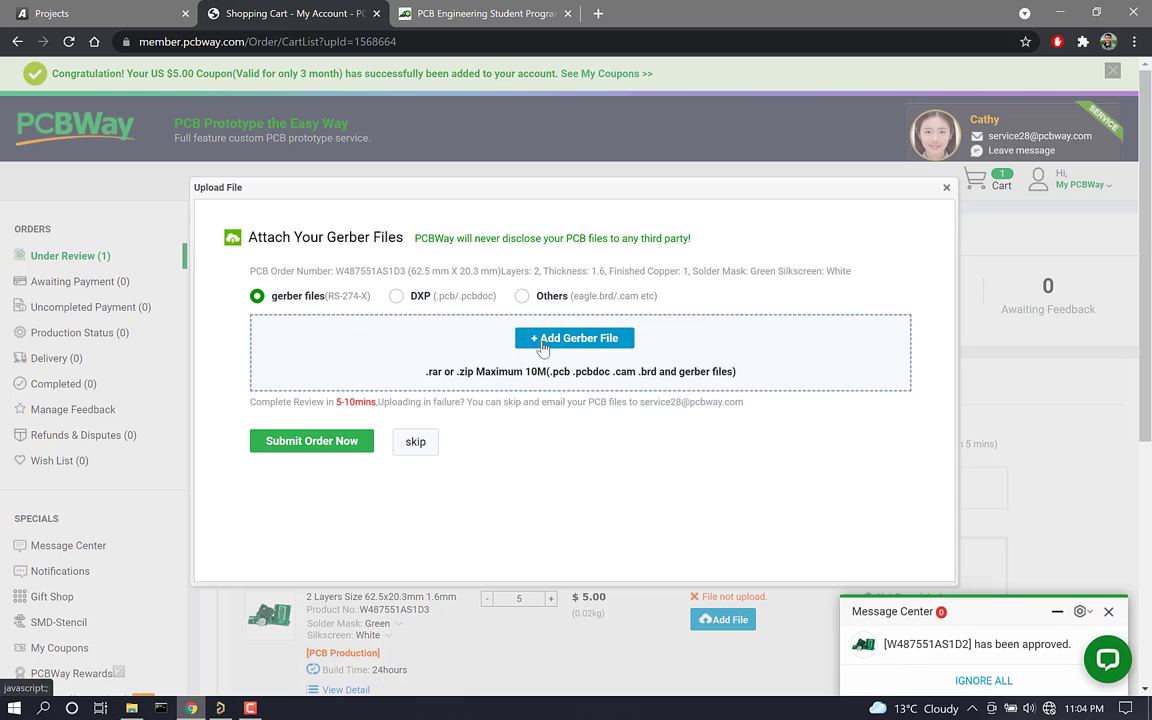
click(131, 708)
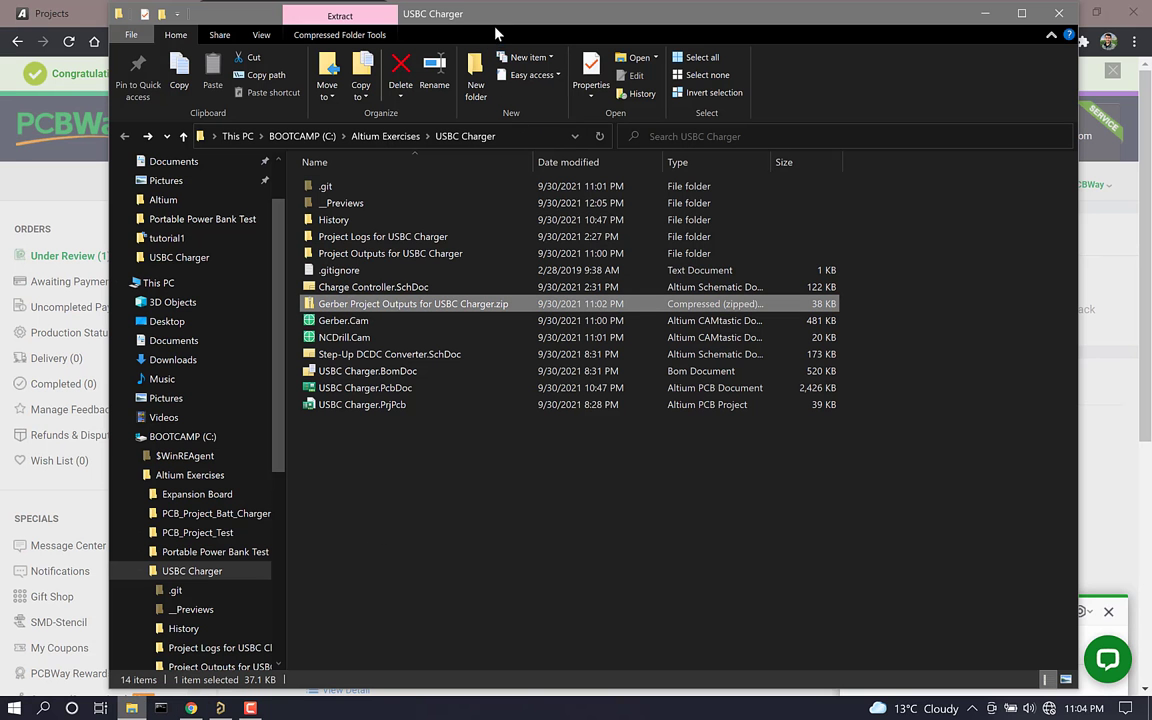
drag(505, 20, 485, 389)
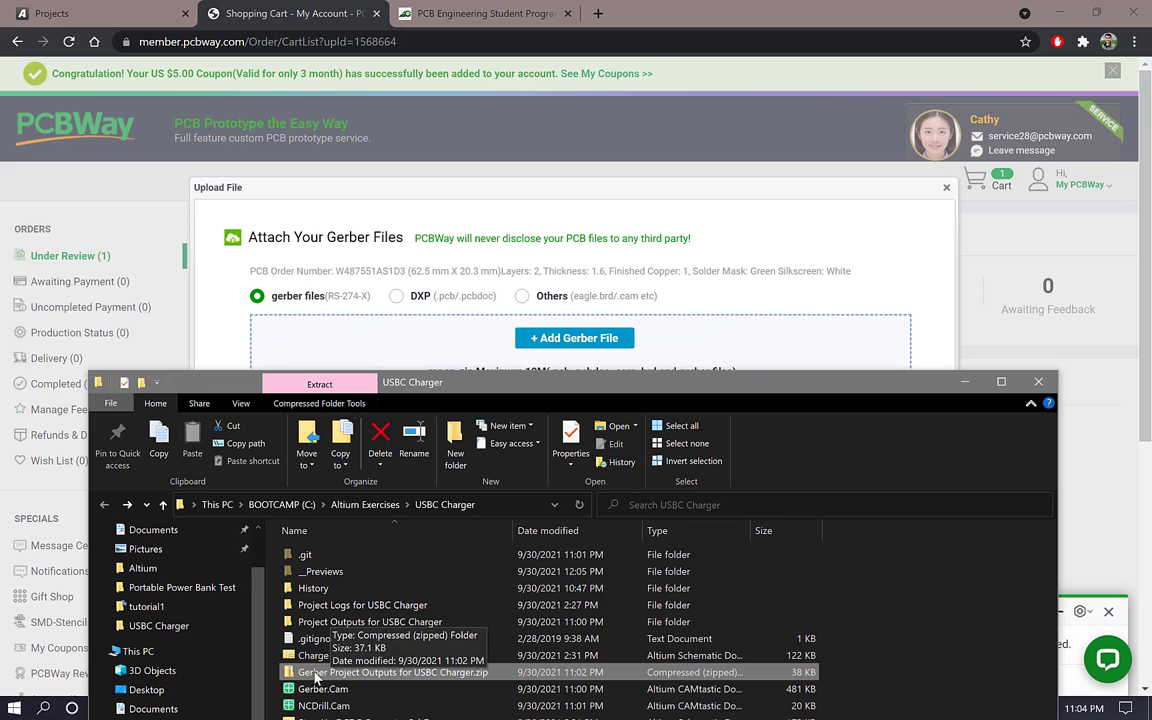
drag(315, 677, 505, 350)
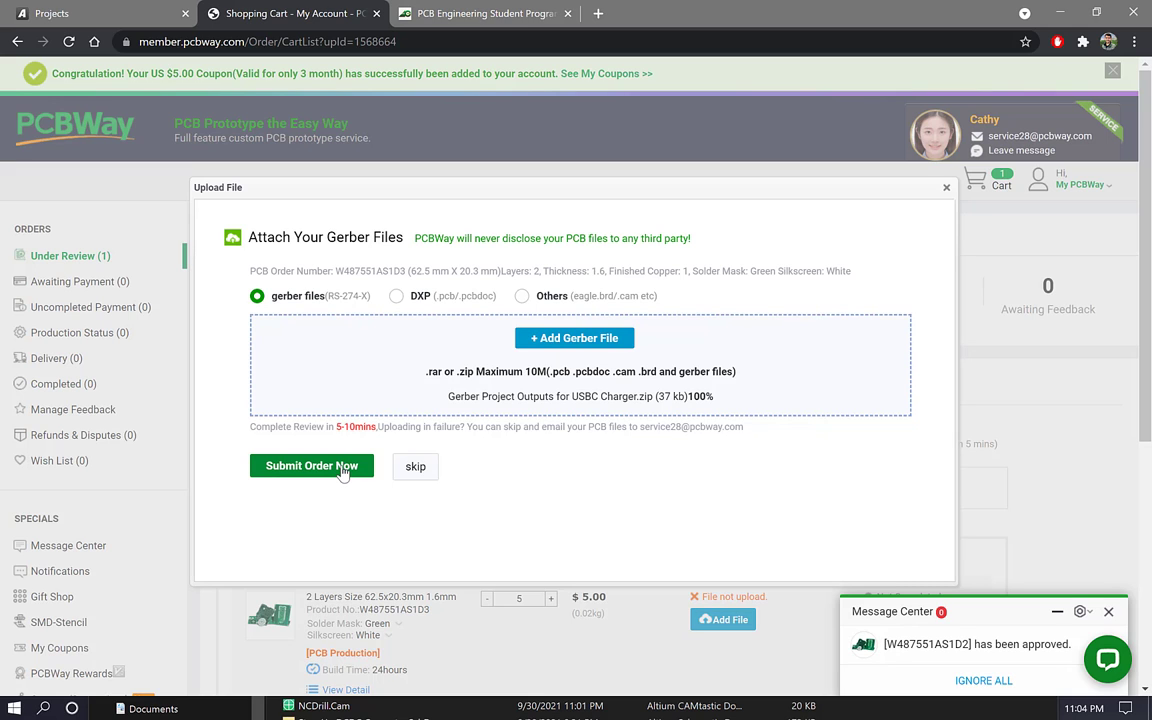
click(311, 466)
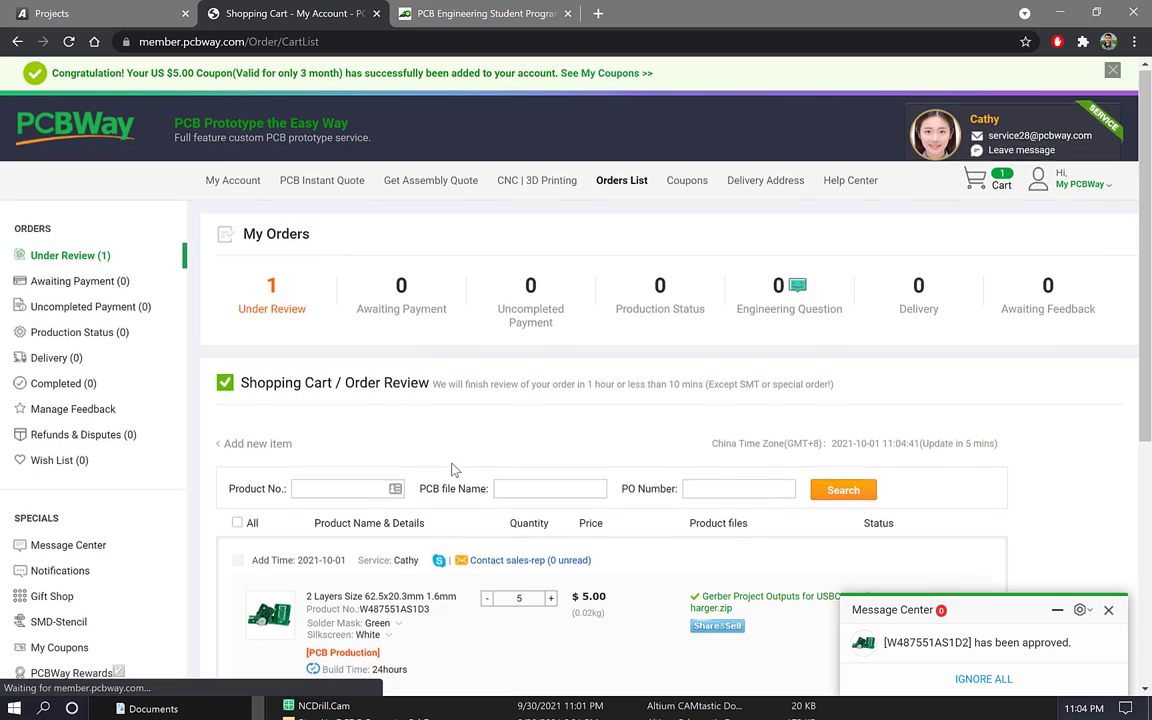
scroll(451, 469, down, 3)
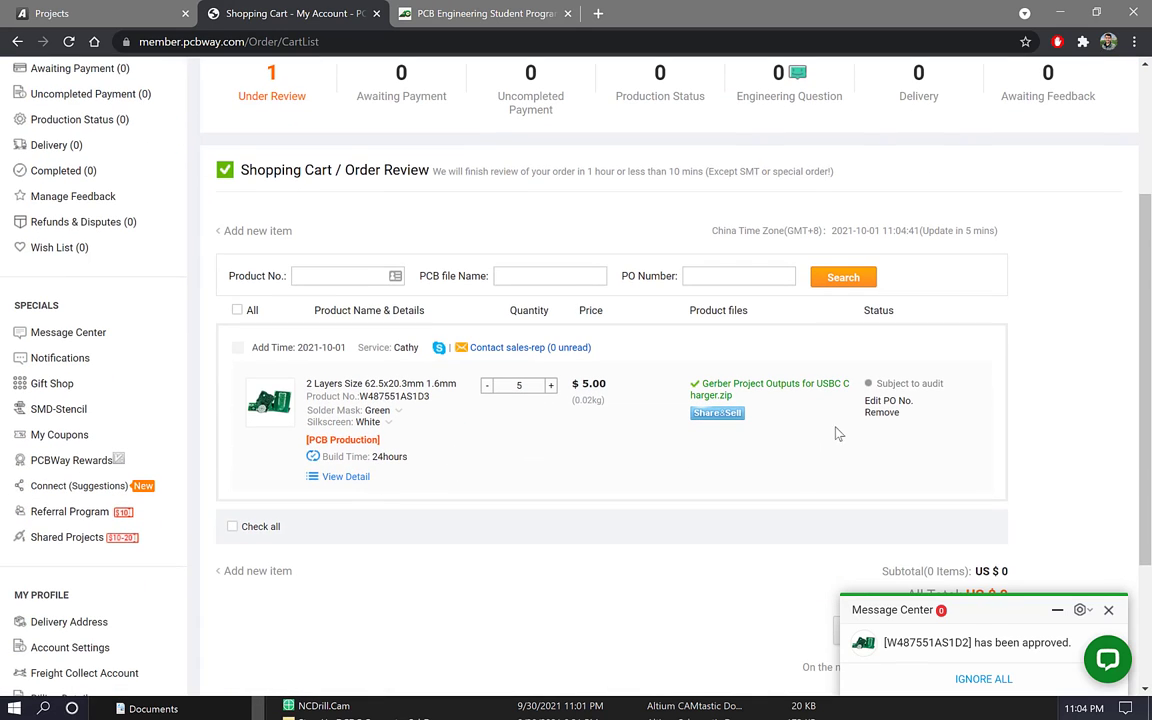
drag(886, 383, 912, 384)
click(912, 384)
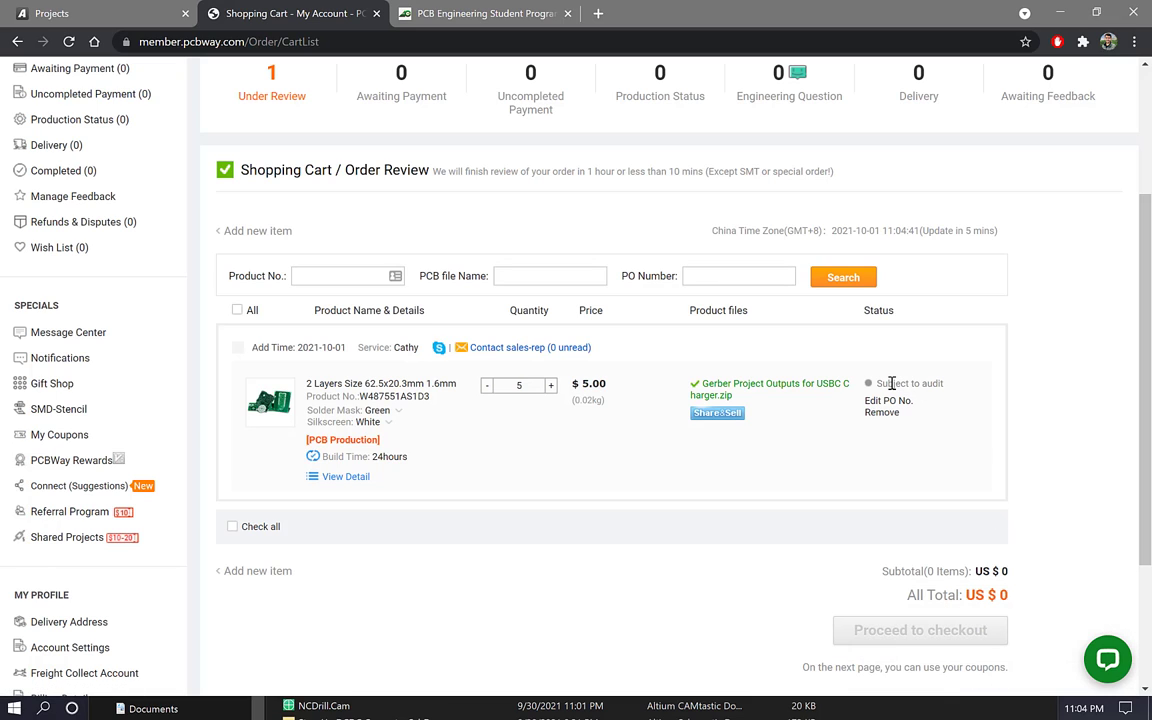
drag(894, 383, 904, 383)
scroll(900, 404, up, 1)
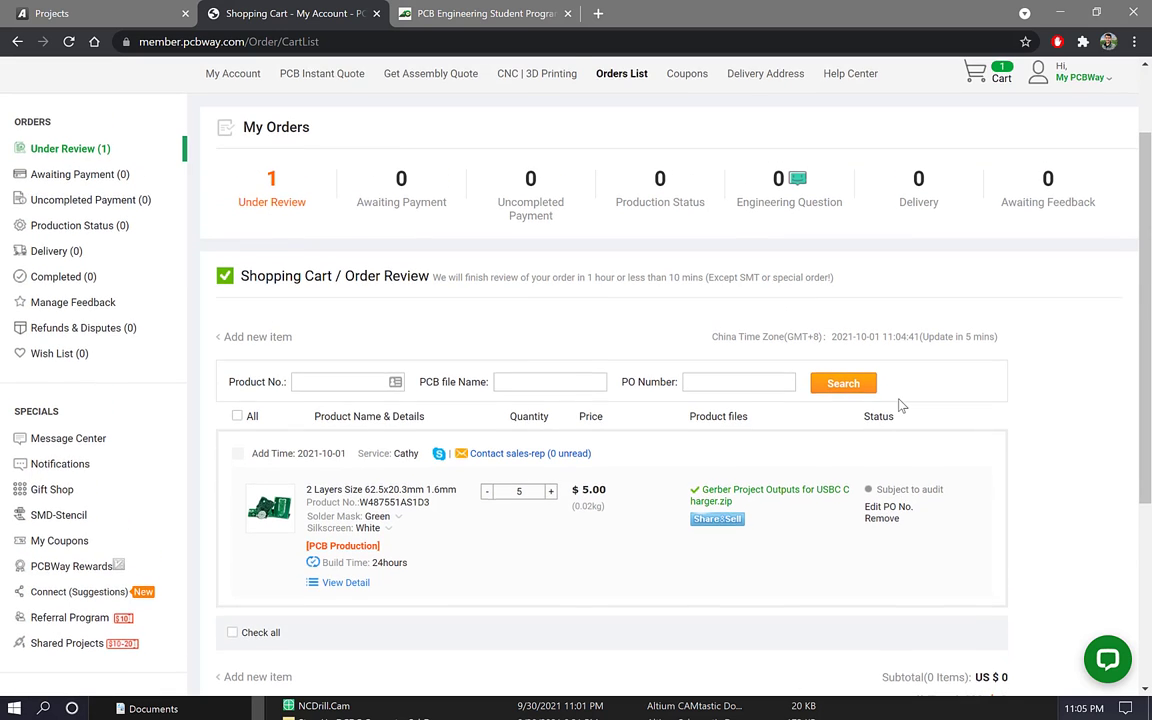
scroll(900, 404, down, 2)
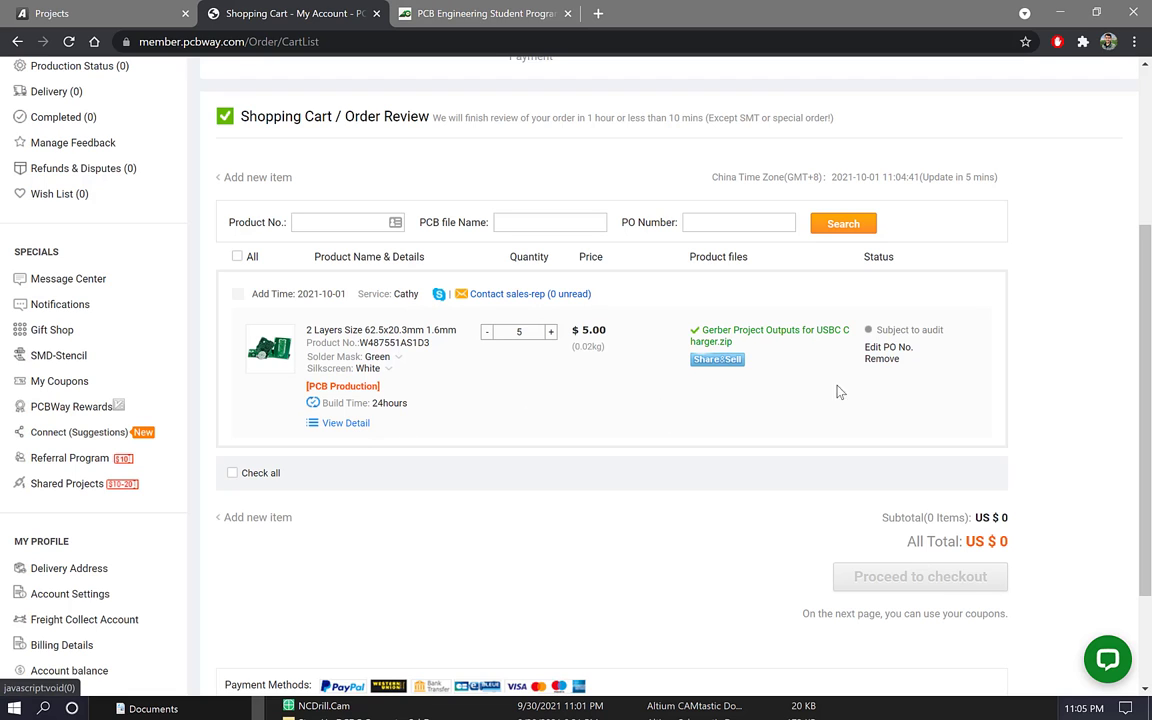
scroll(858, 392, up, 1)
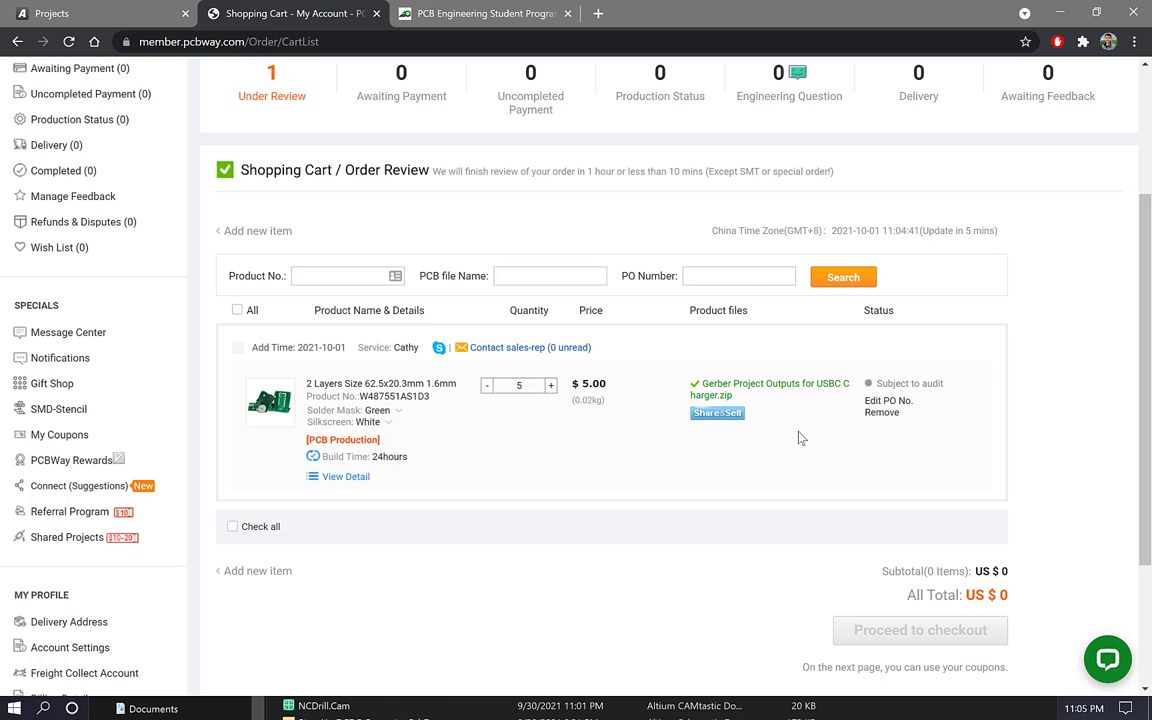
scroll(800, 437, up, 3)
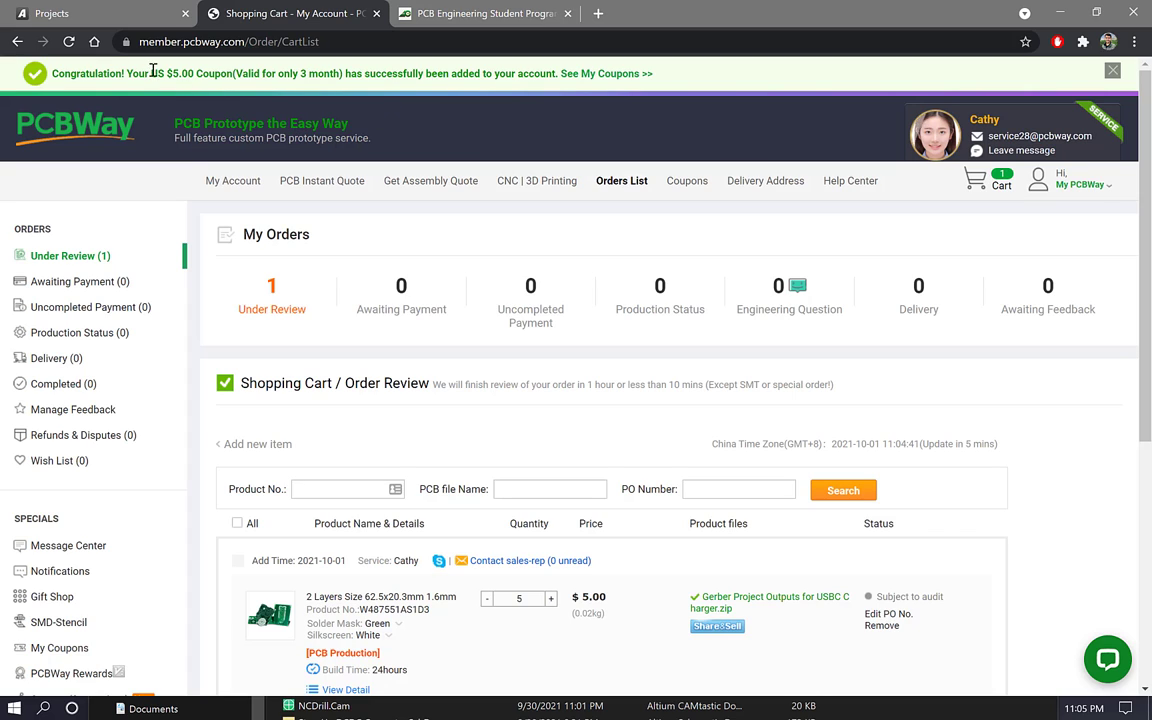
drag(113, 73, 382, 72)
click(419, 70)
double_click(420, 72)
click(425, 72)
Step: Read 4PCB's $33 two-layer student offer and 'STUDENT' code, then open the 2 & 4 Layer Specials page
click(412, 20)
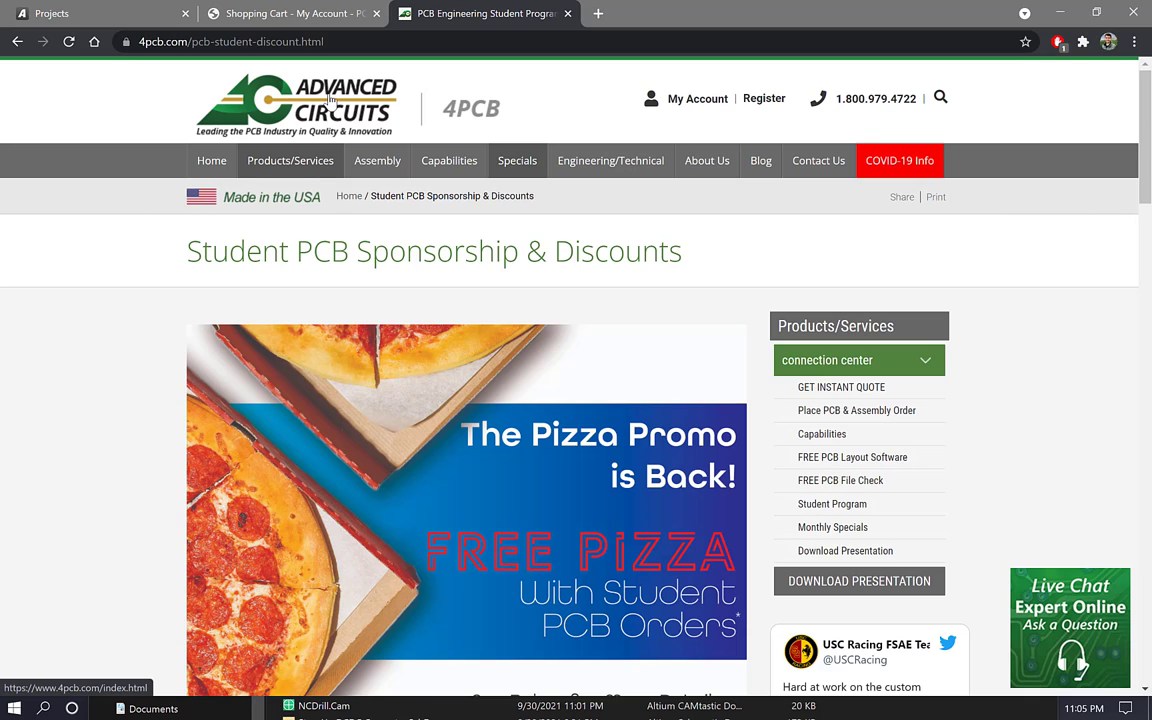
mouse_move(517, 163)
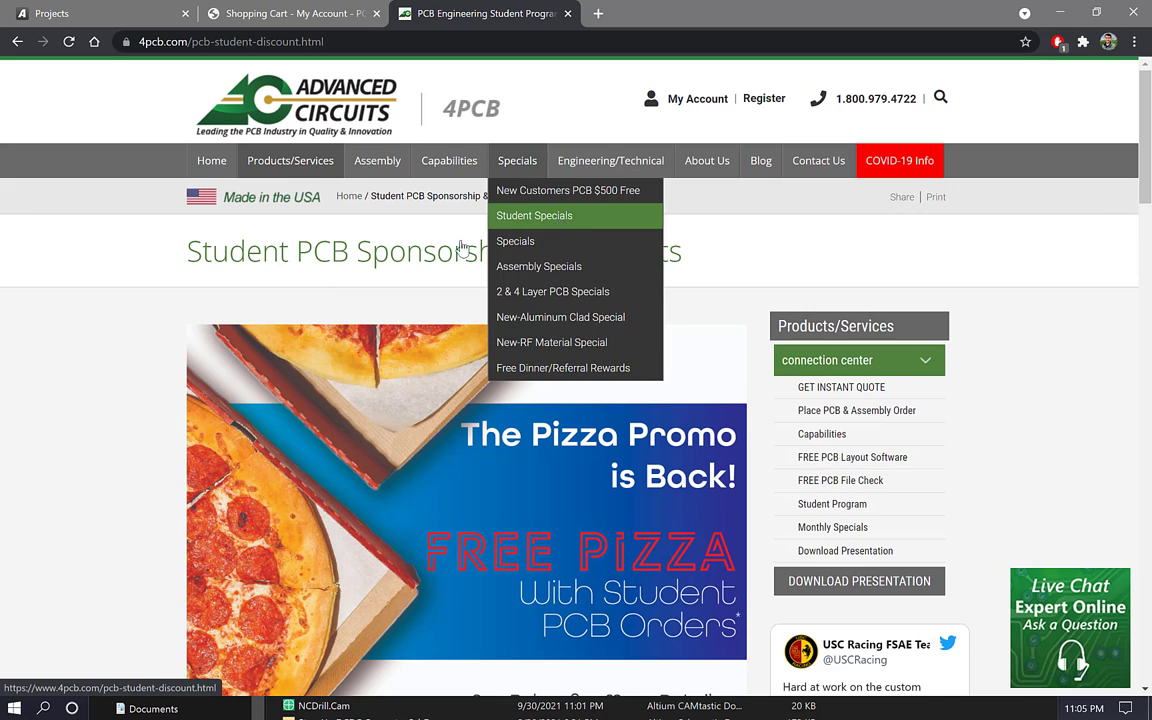
scroll(398, 310, down, 4)
scroll(393, 328, down, 10)
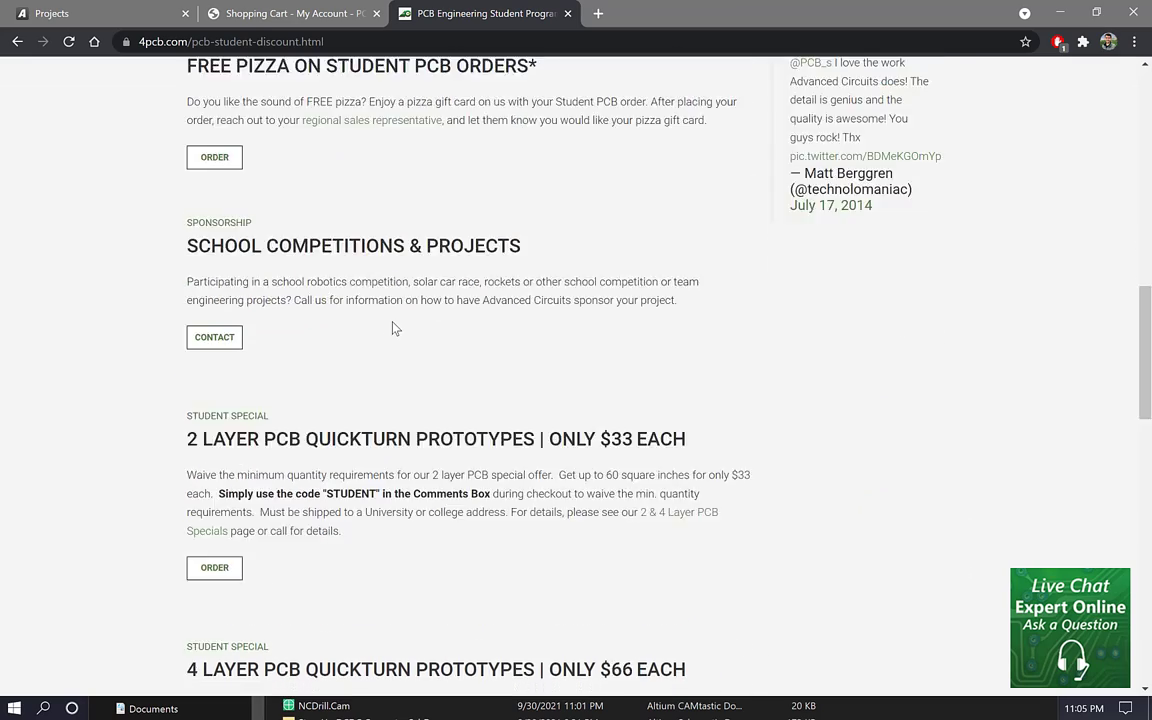
scroll(395, 328, down, 1)
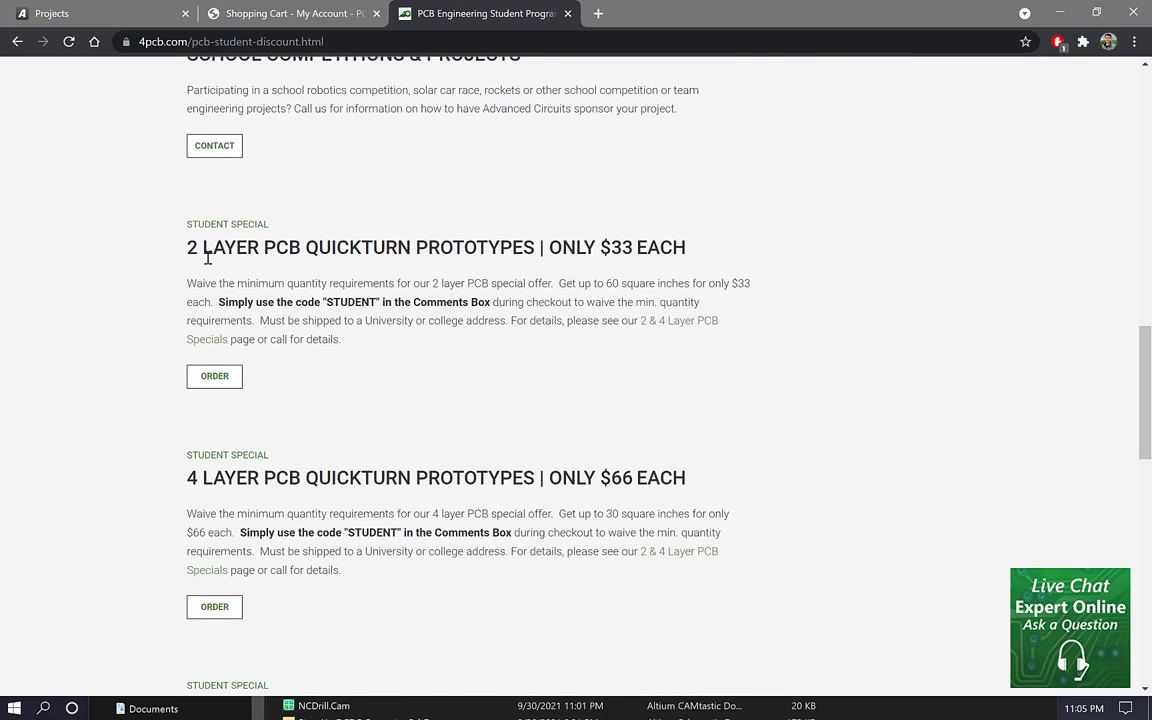
drag(198, 250, 650, 250)
drag(549, 247, 679, 247)
click(672, 246)
drag(289, 301, 427, 302)
click(427, 302)
click(658, 323)
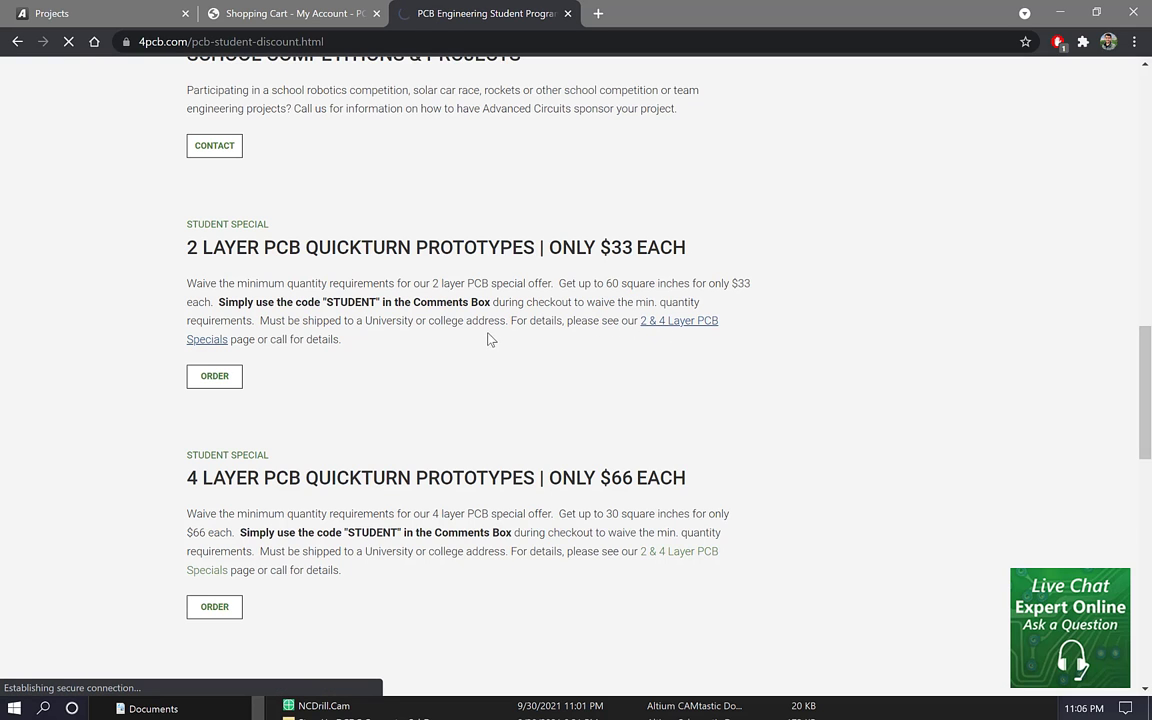
Step: Review the special pricing table, noting the 3 Day Turn in the $33 column
scroll(537, 396, down, 1)
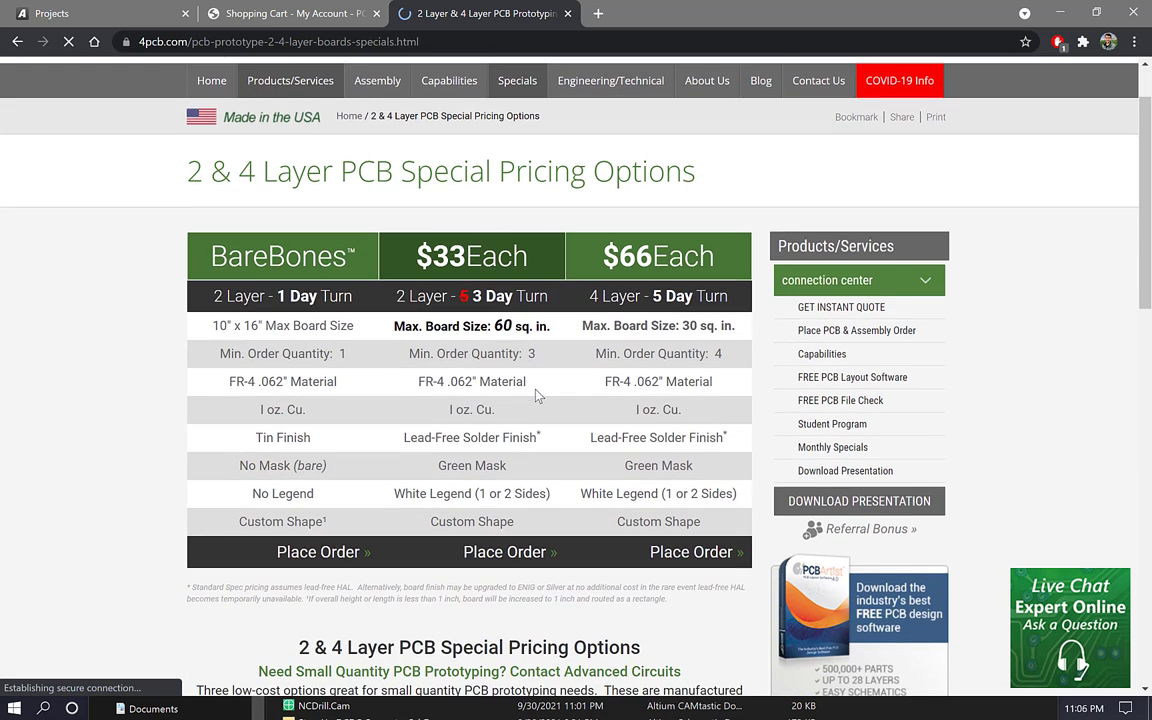
scroll(537, 396, down, 2)
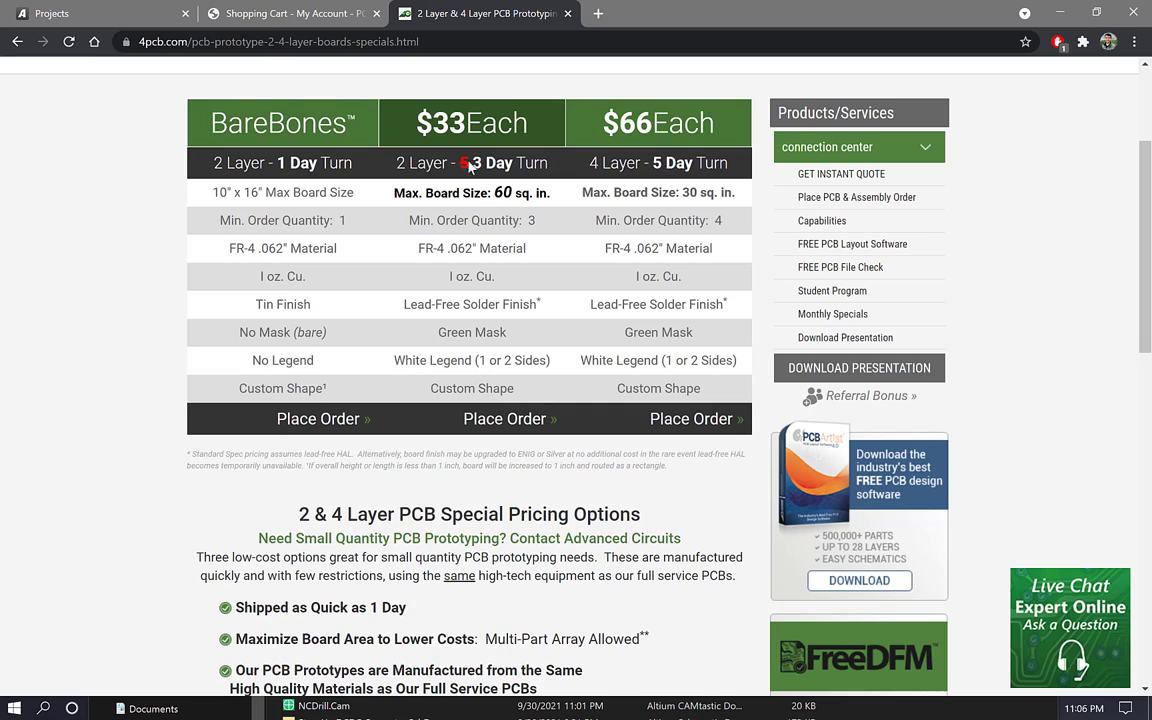
drag(474, 163, 518, 163)
click(530, 162)
scroll(508, 292, down, 2)
scroll(508, 292, up, 3)
scroll(508, 296, up, 1)
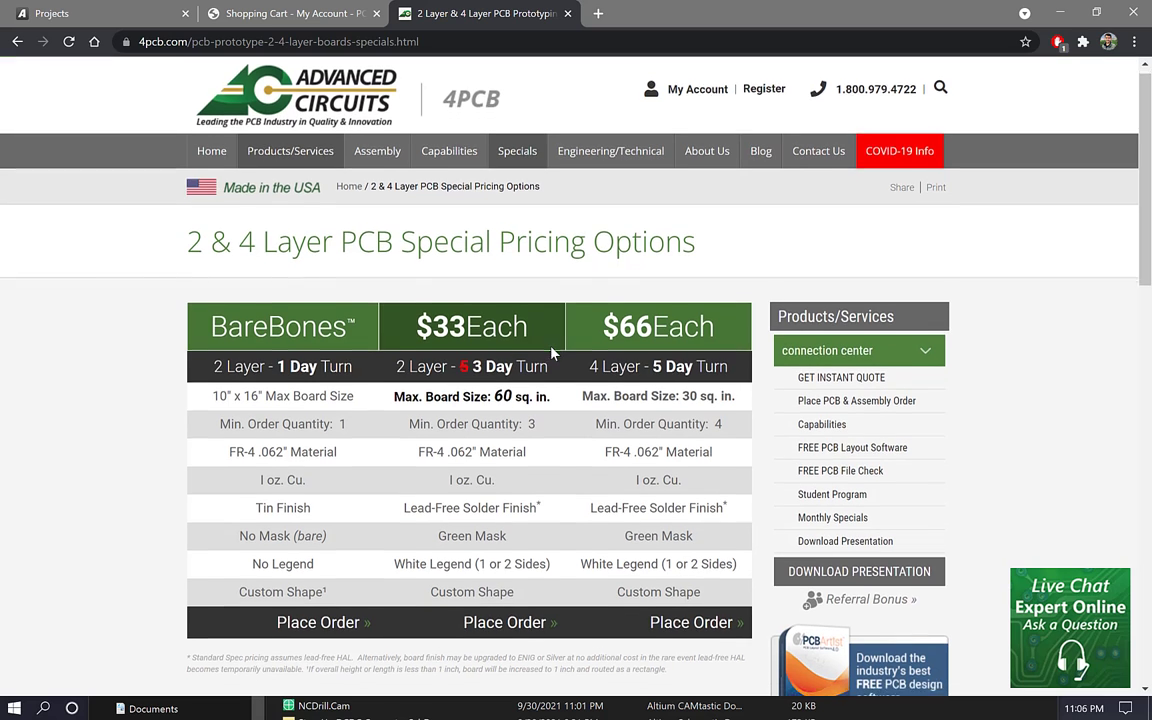
scroll(551, 352, down, 1)
scroll(551, 352, up, 1)
scroll(551, 352, down, 1)
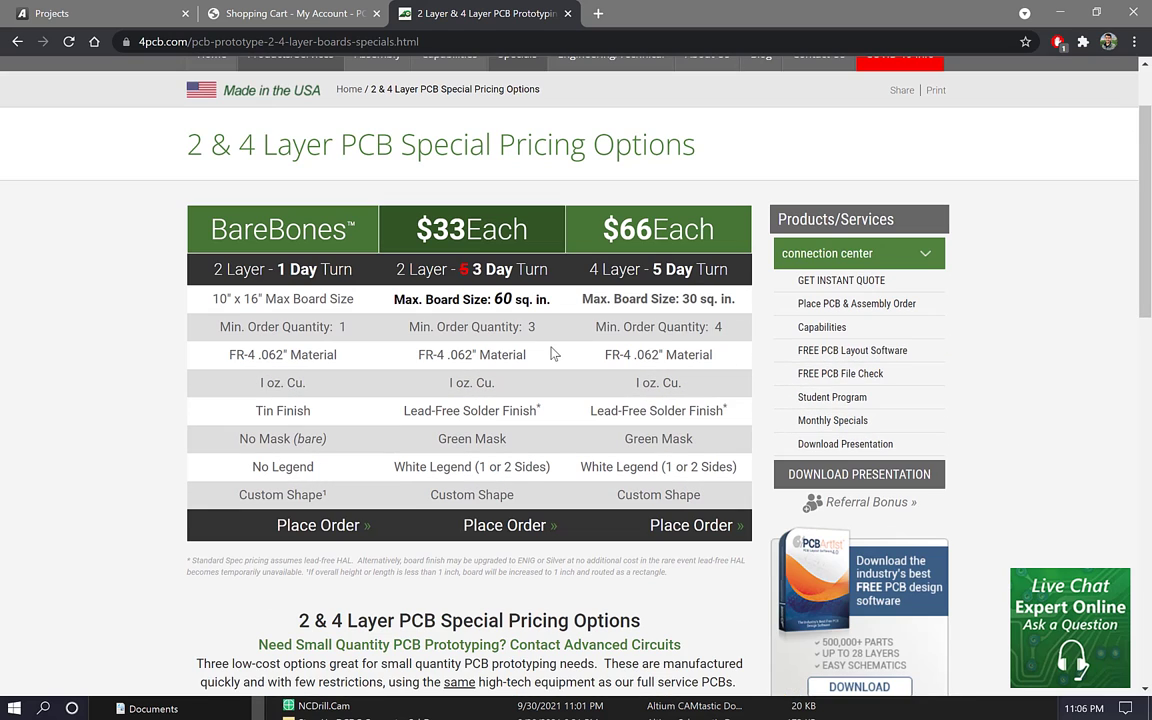
scroll(551, 352, up, 1)
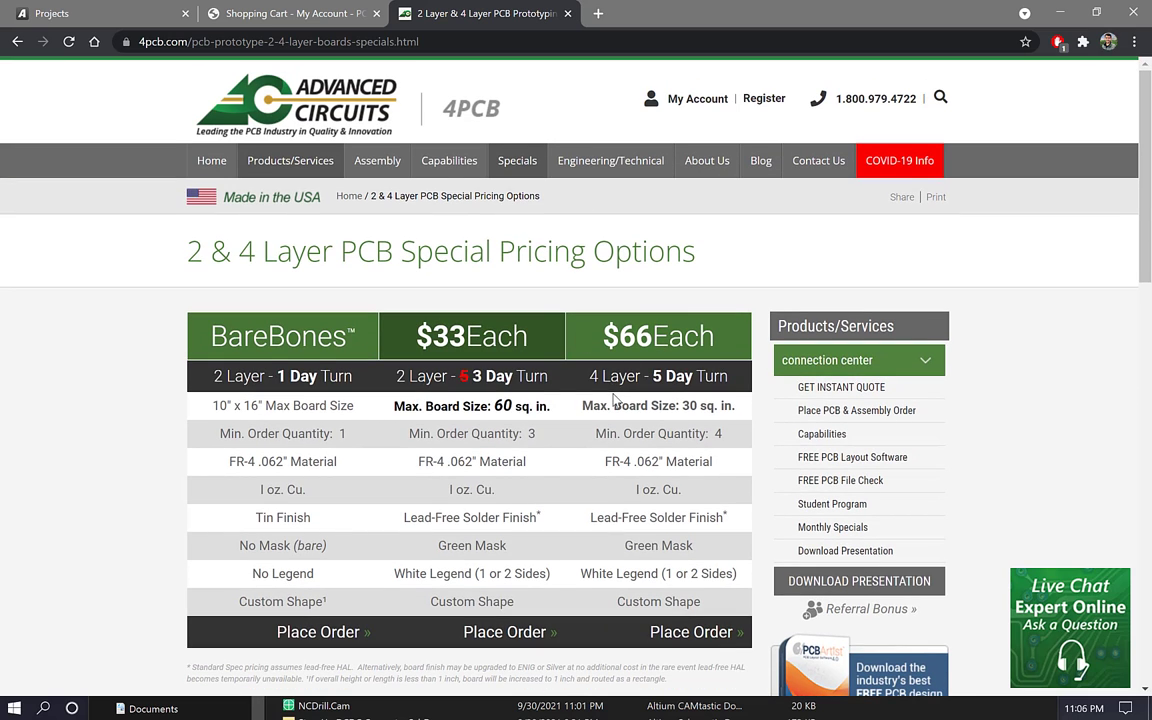
scroll(570, 392, down, 3)
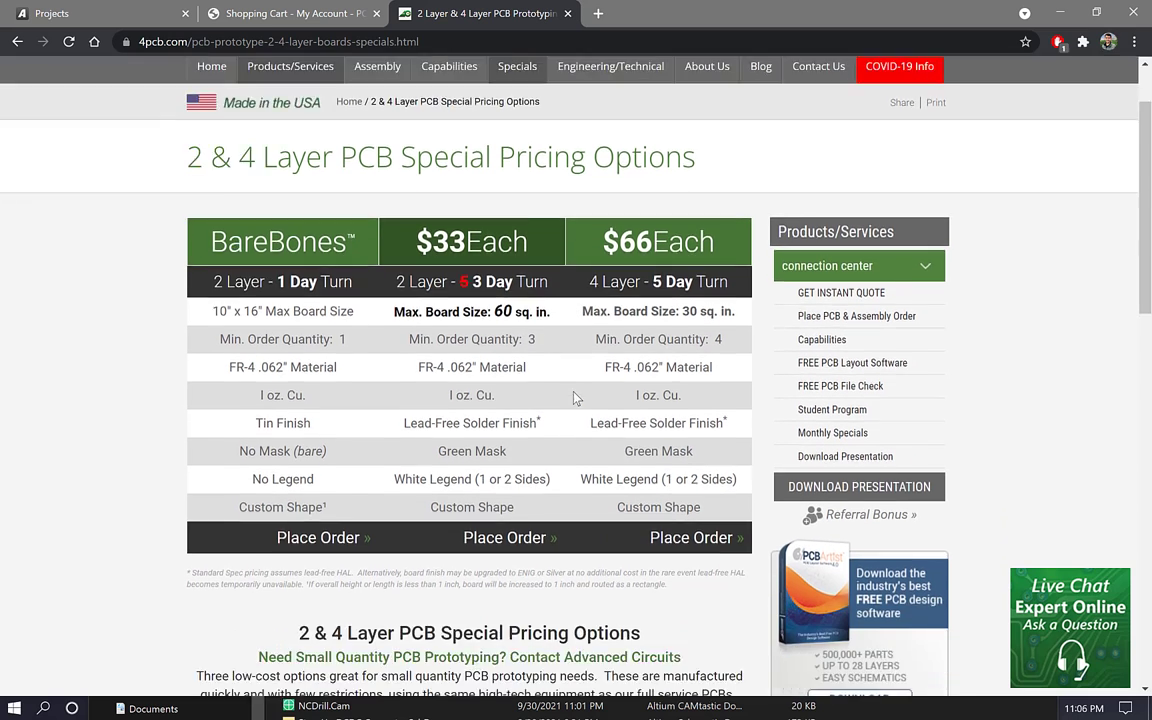
scroll(574, 397, down, 1)
scroll(574, 398, up, 5)
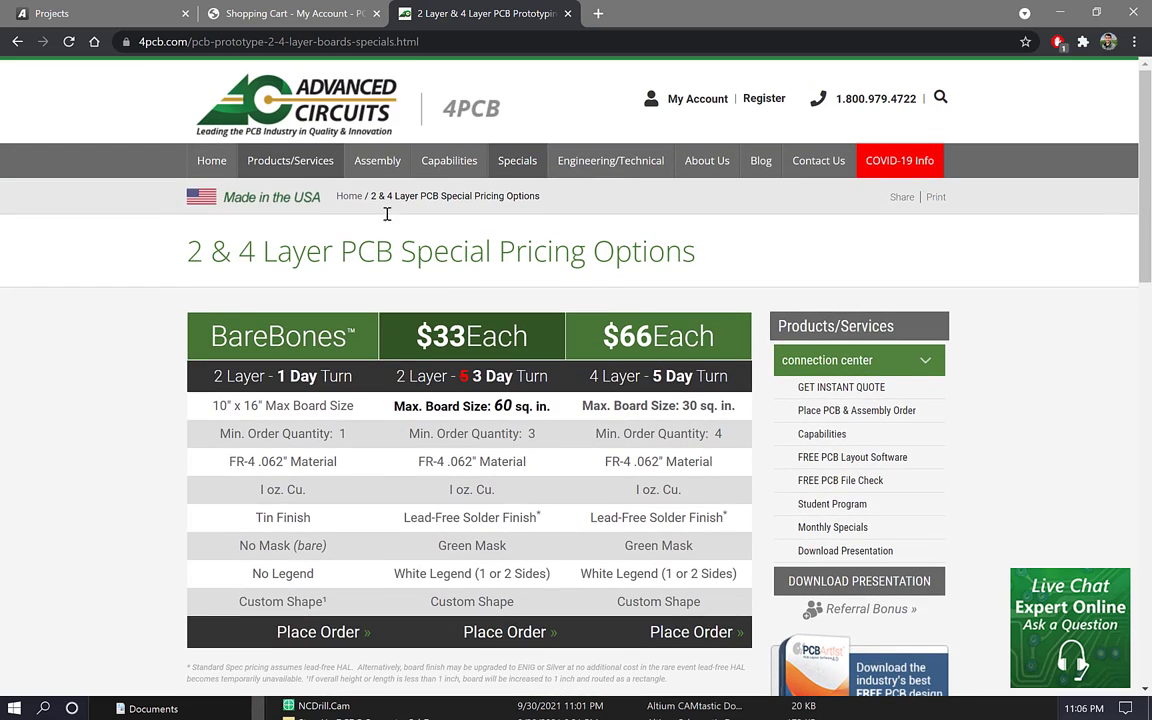
Step: Glance back at the PCBWay cart, then go to the Altium 365 Projects page
click(280, 22)
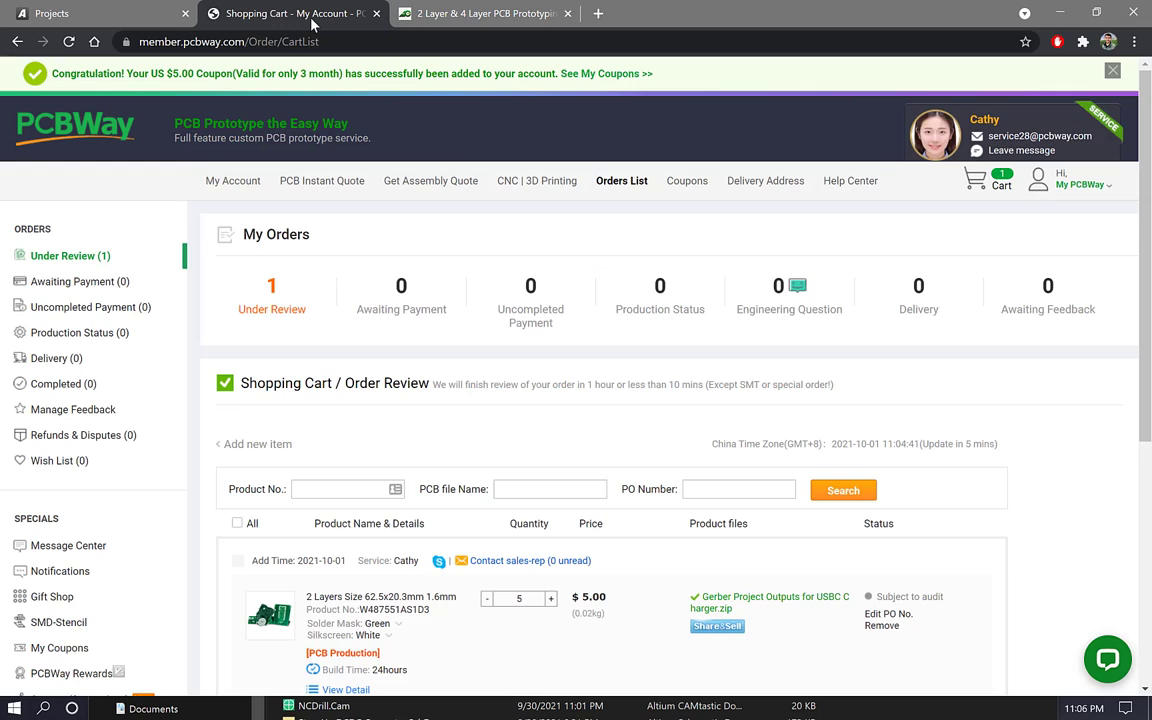
click(495, 14)
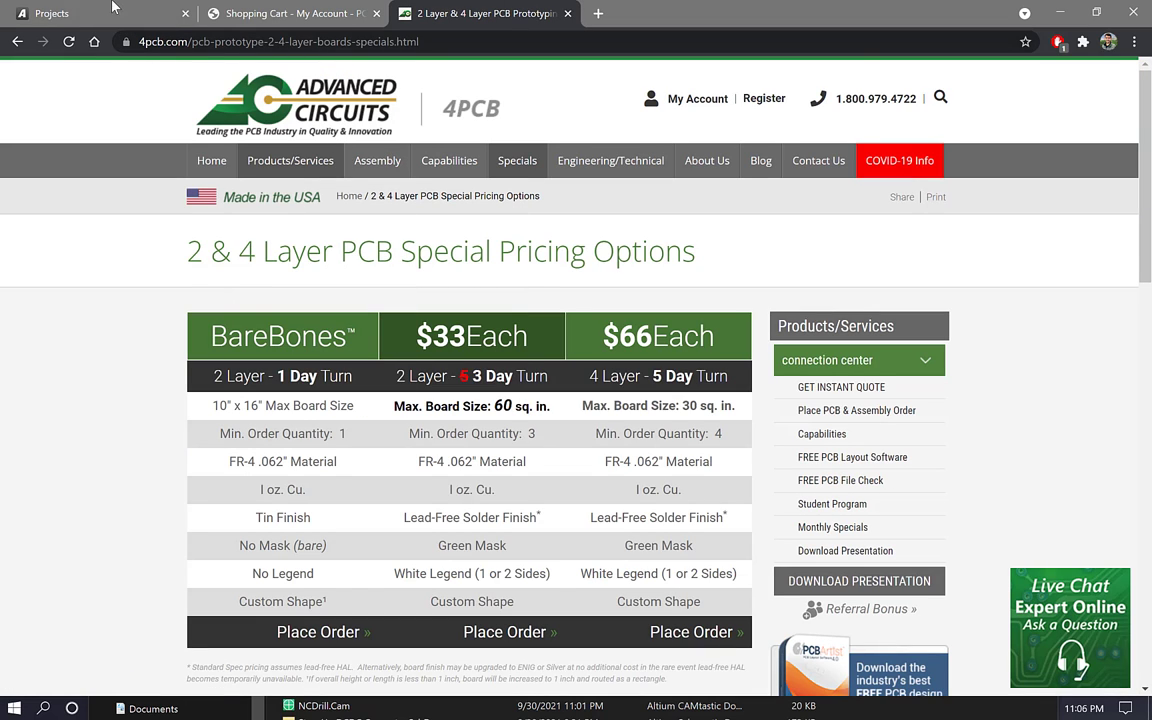
click(100, 13)
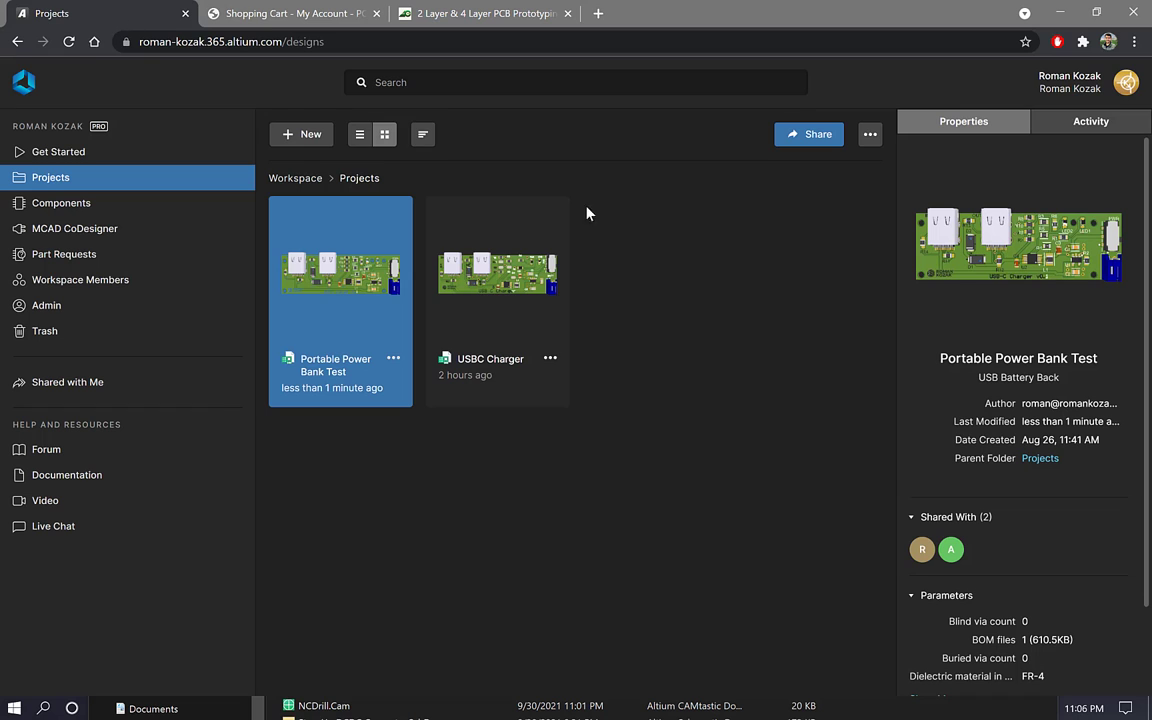
Step: Return to Altium Designer and save the modified PCB file
click(1060, 13)
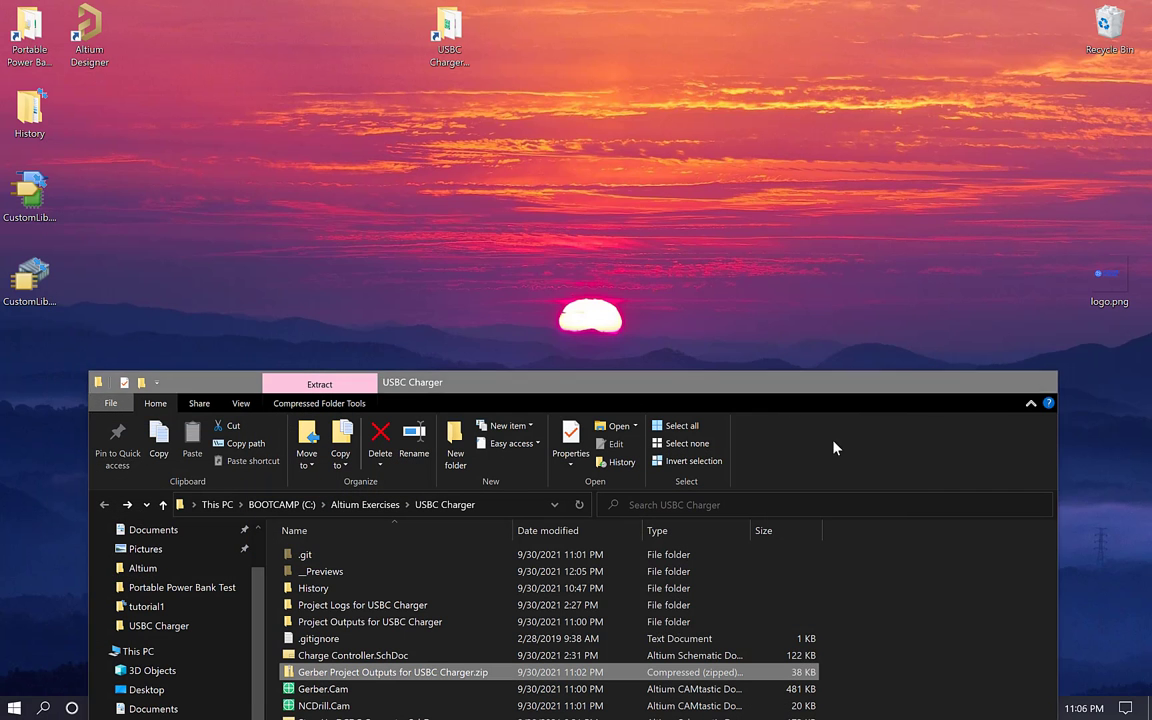
click(965, 381)
click(220, 708)
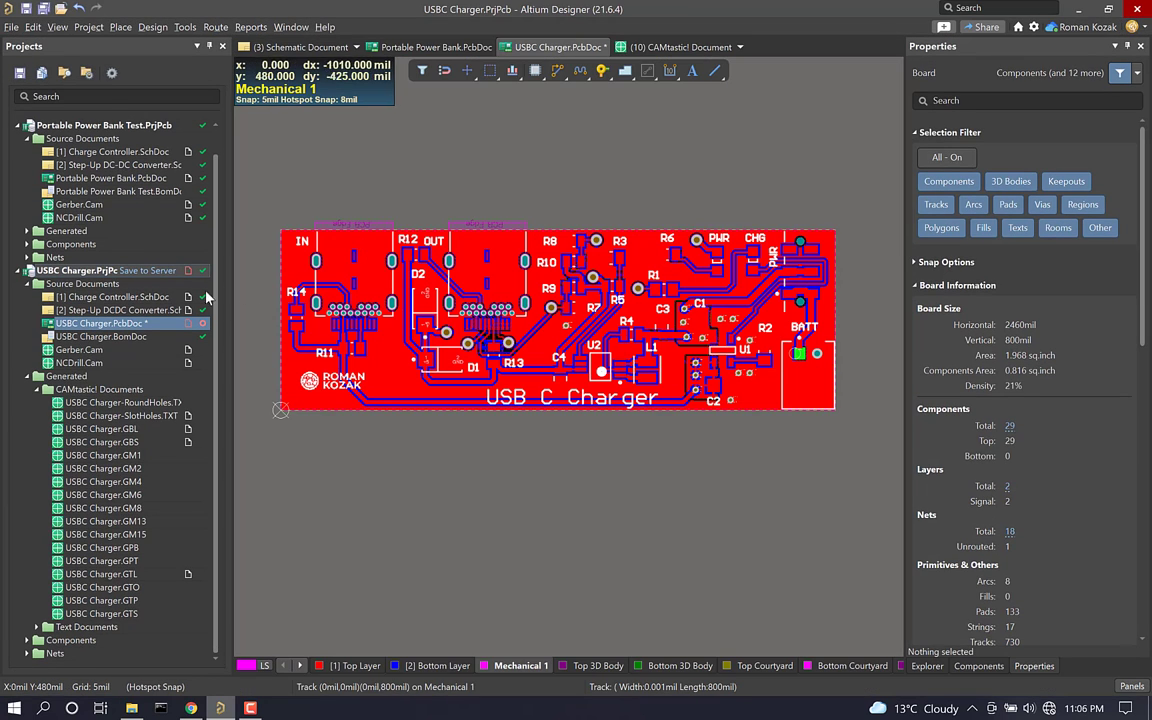
click(11, 27)
click(121, 178)
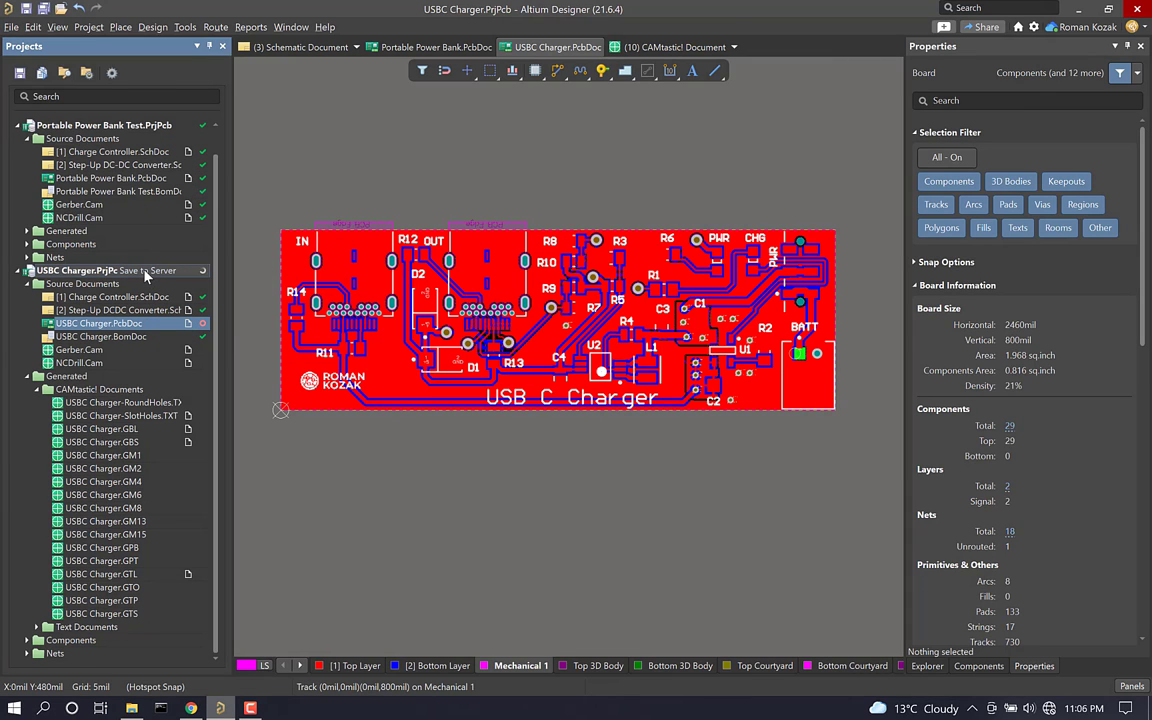
Step: Commit the USBC Charger project with comment 'fabrication files generated' and reload Altium 365 Projects
click(142, 272)
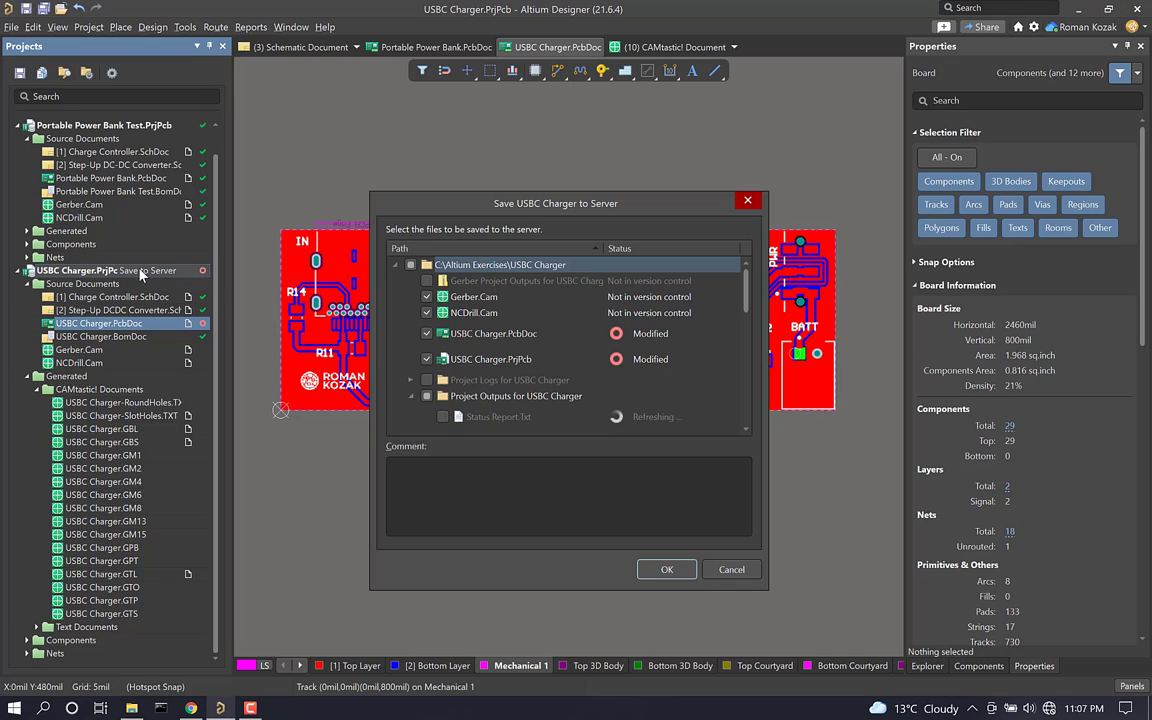
click(532, 500)
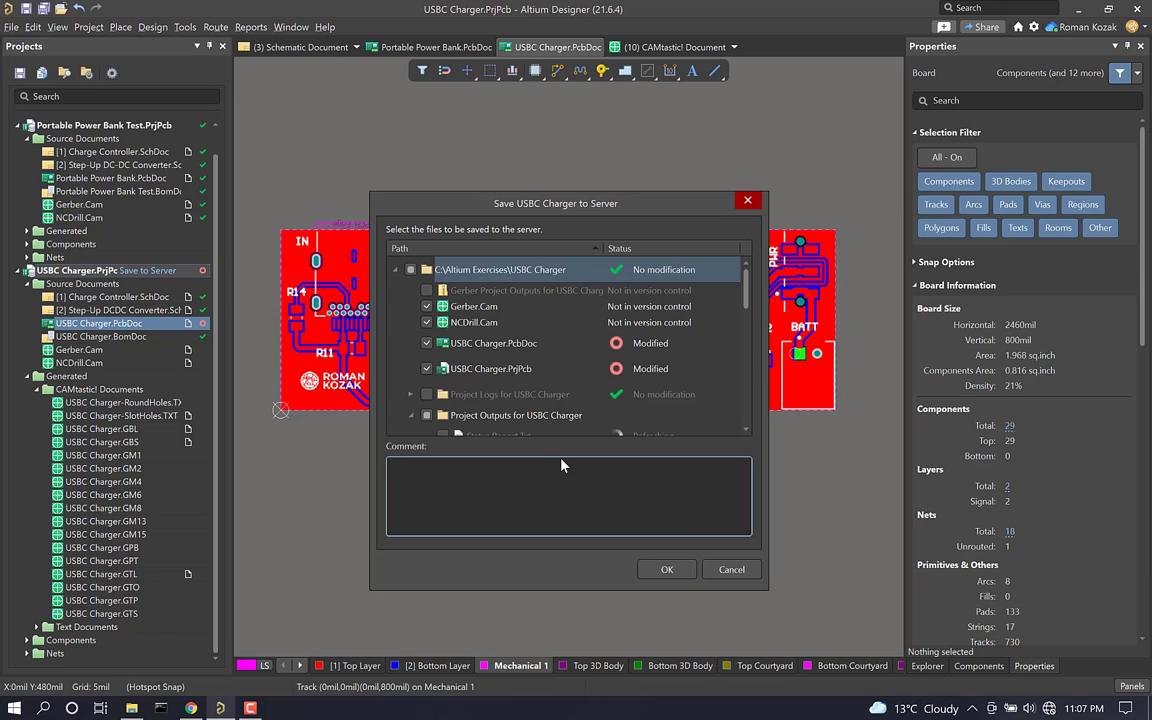
text(fab)
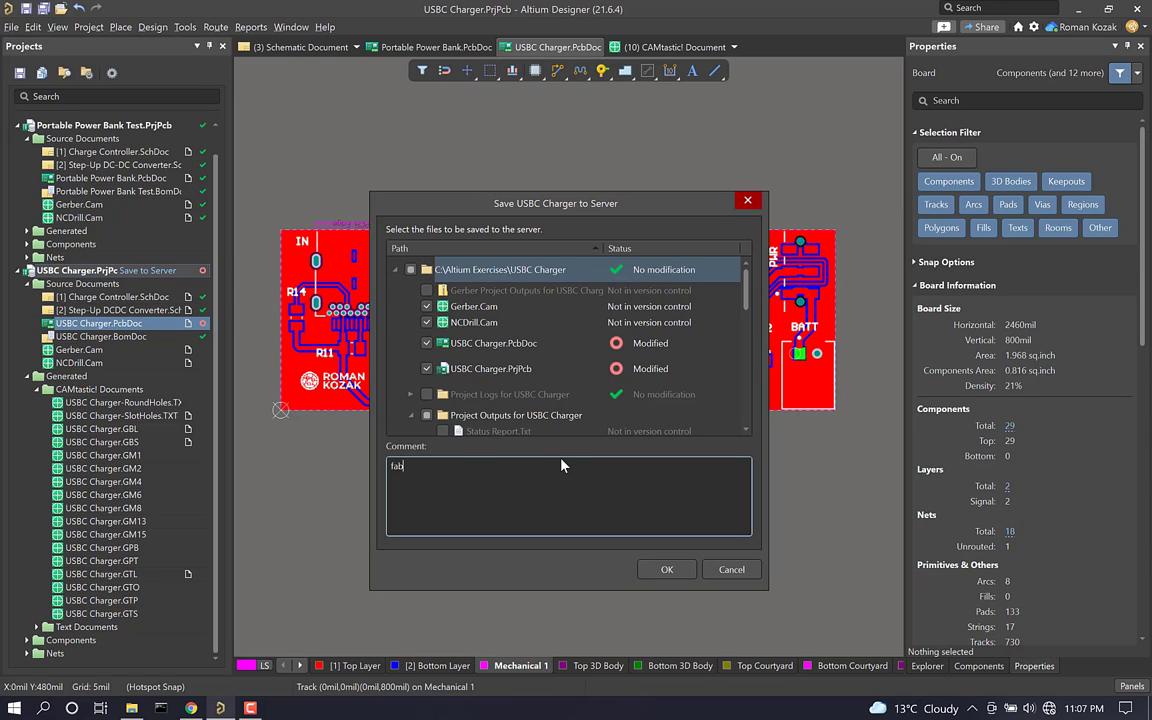
text(rication files generated)
click(684, 574)
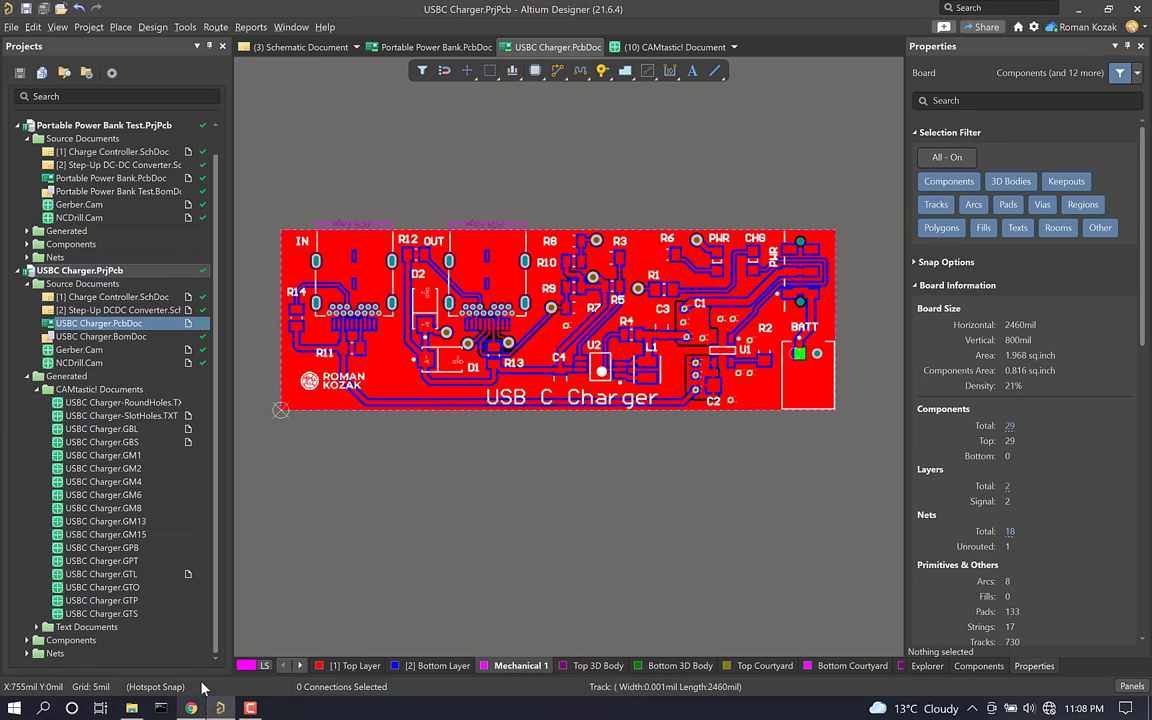
click(190, 708)
click(69, 41)
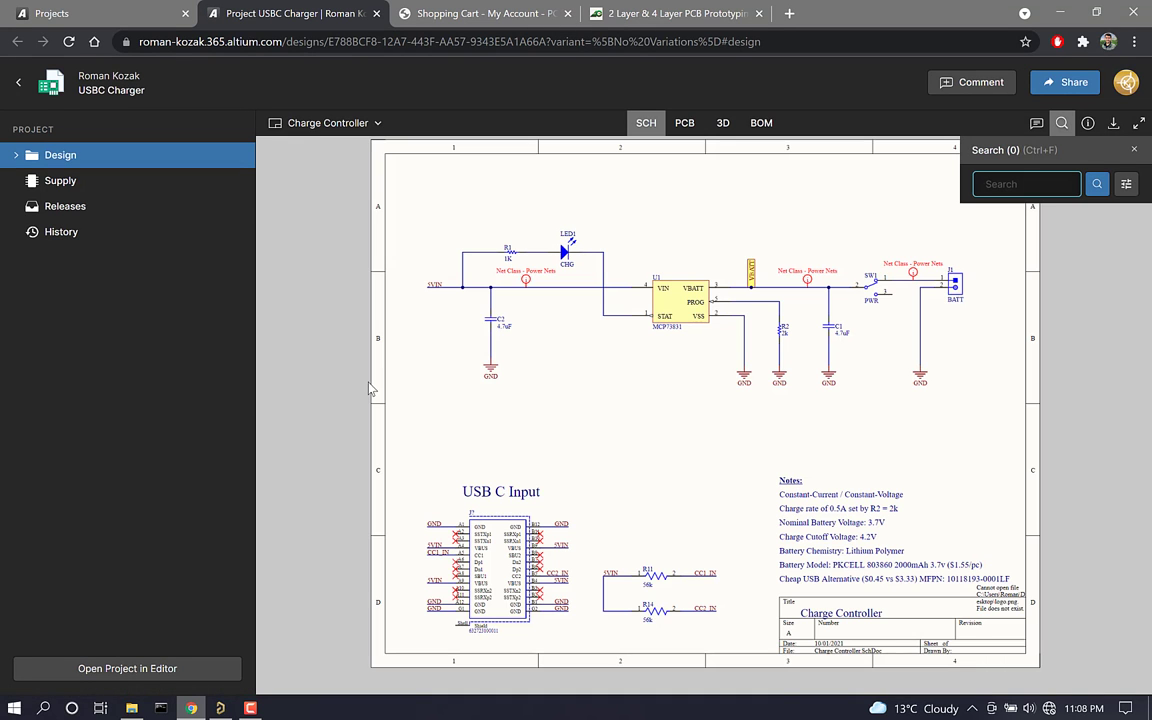
Step: Flip between the Step-Up DCDC Converter and Charge Controller sheets, then view the zoomed-out PCB layout
click(374, 124)
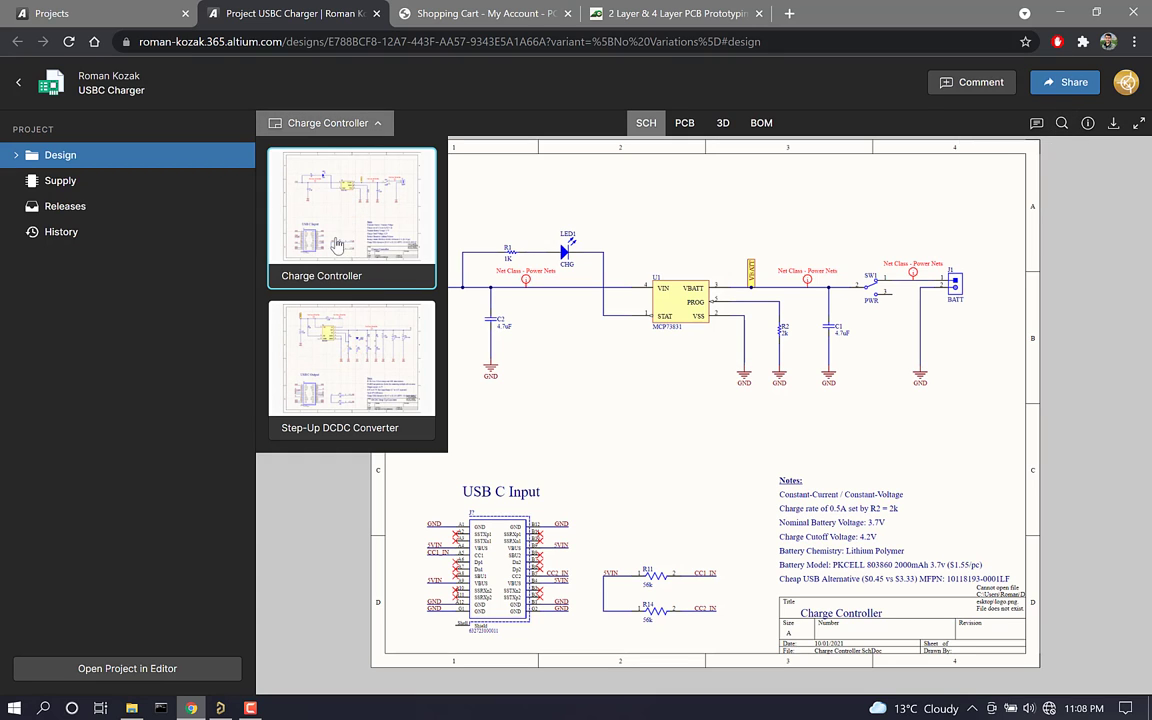
click(348, 126)
click(358, 322)
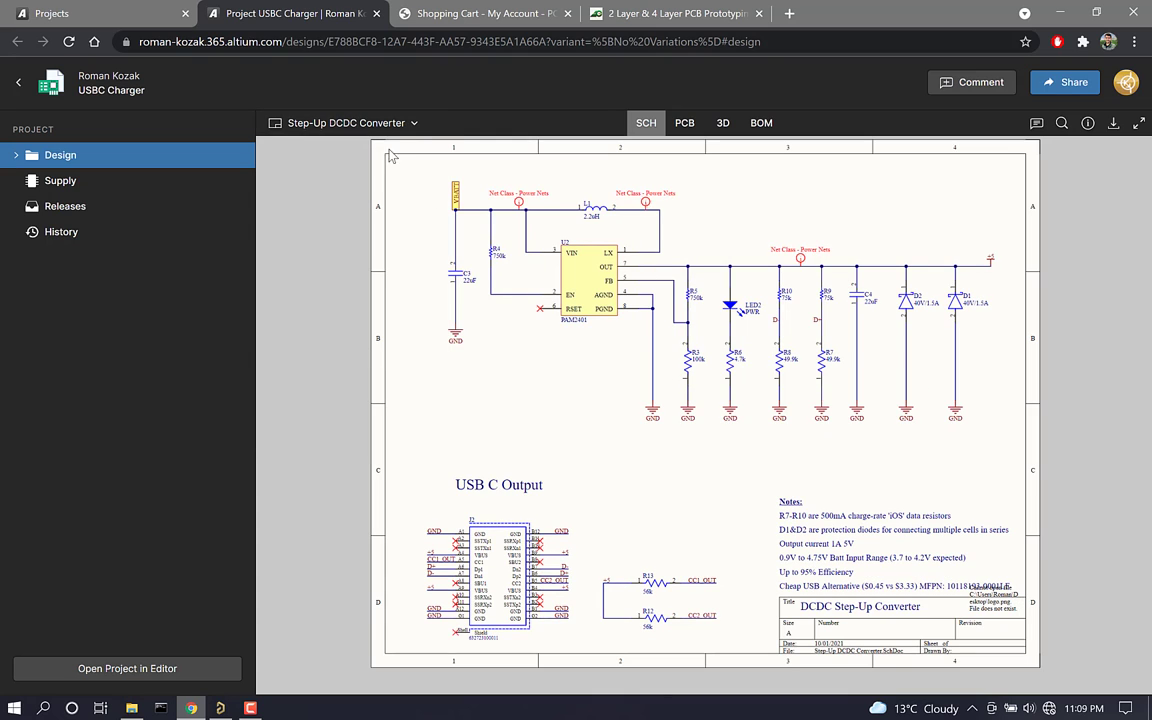
click(345, 122)
click(325, 186)
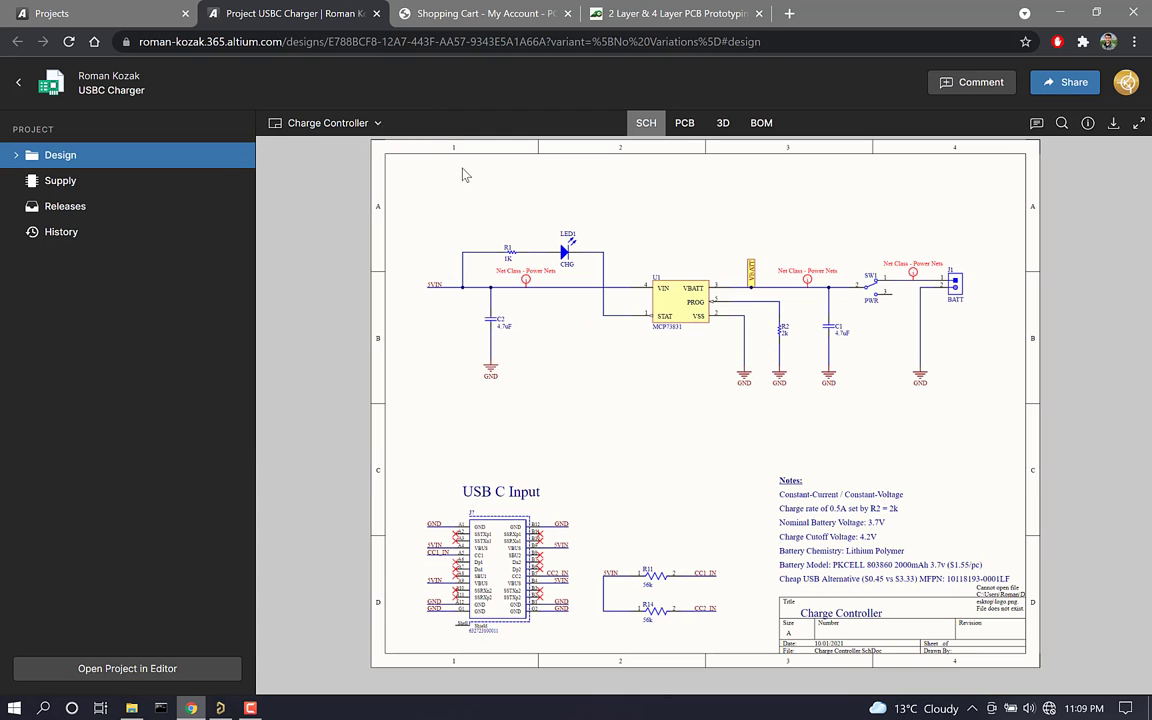
click(685, 123)
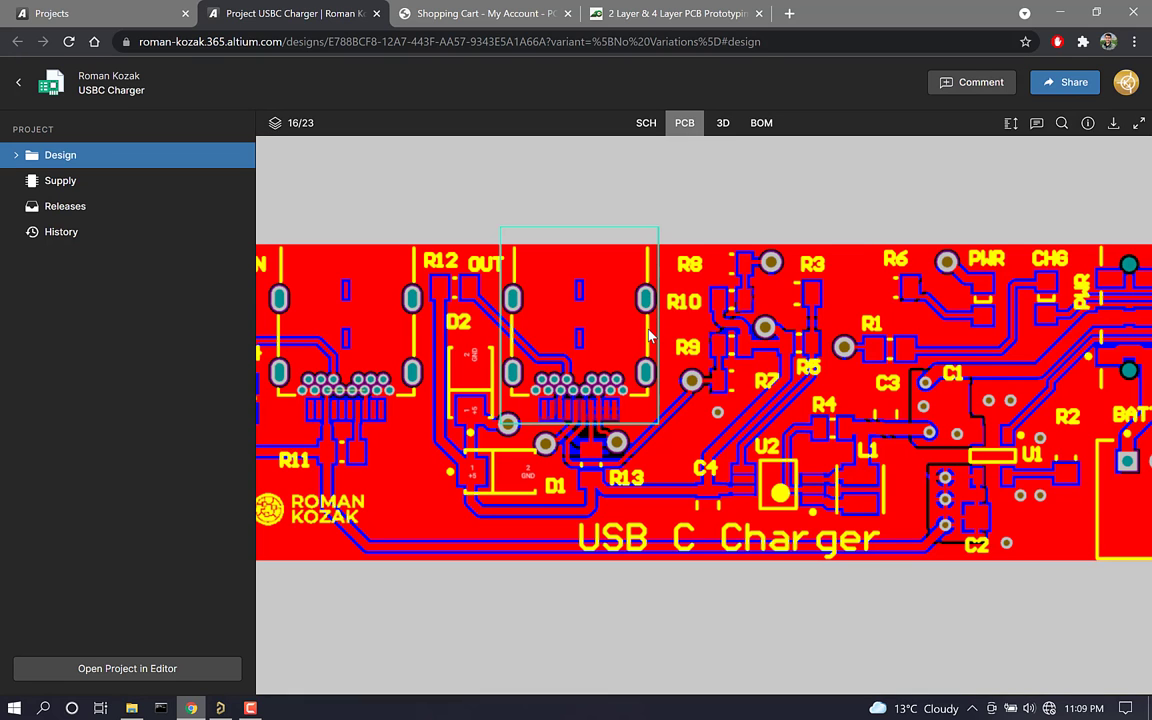
scroll(649, 336, down, 3)
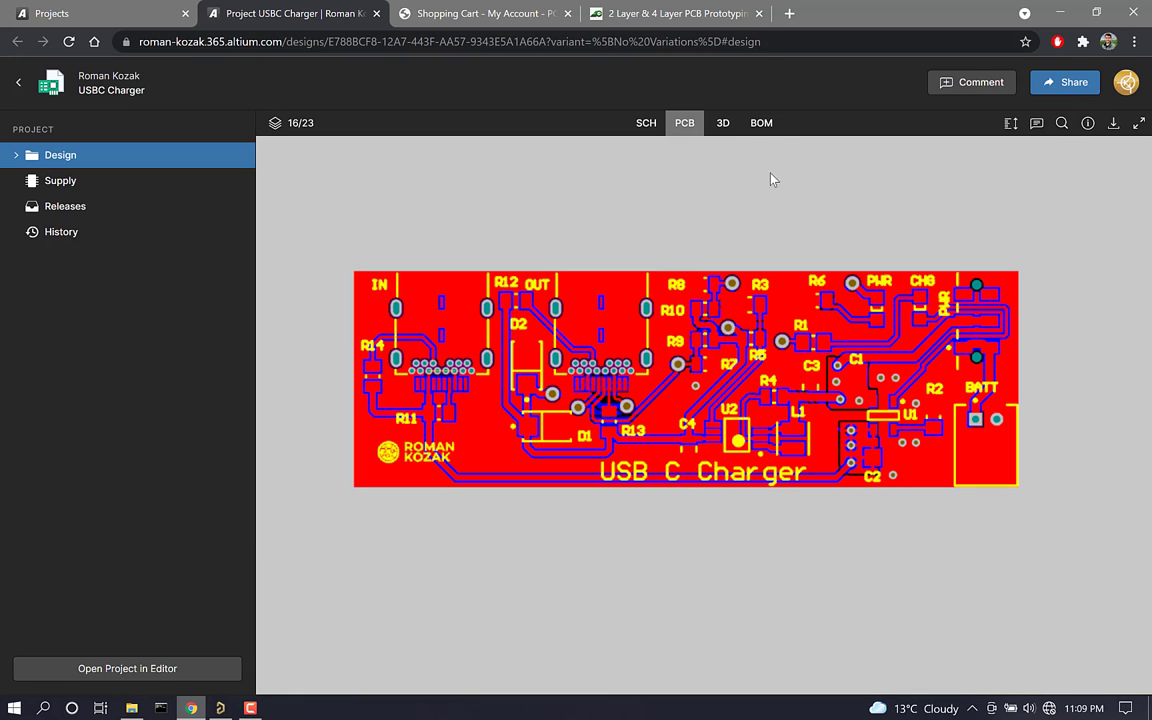
Step: View the 3D render and BOM, then jump to capacitor C1 on the Charge Controller schematic
click(723, 123)
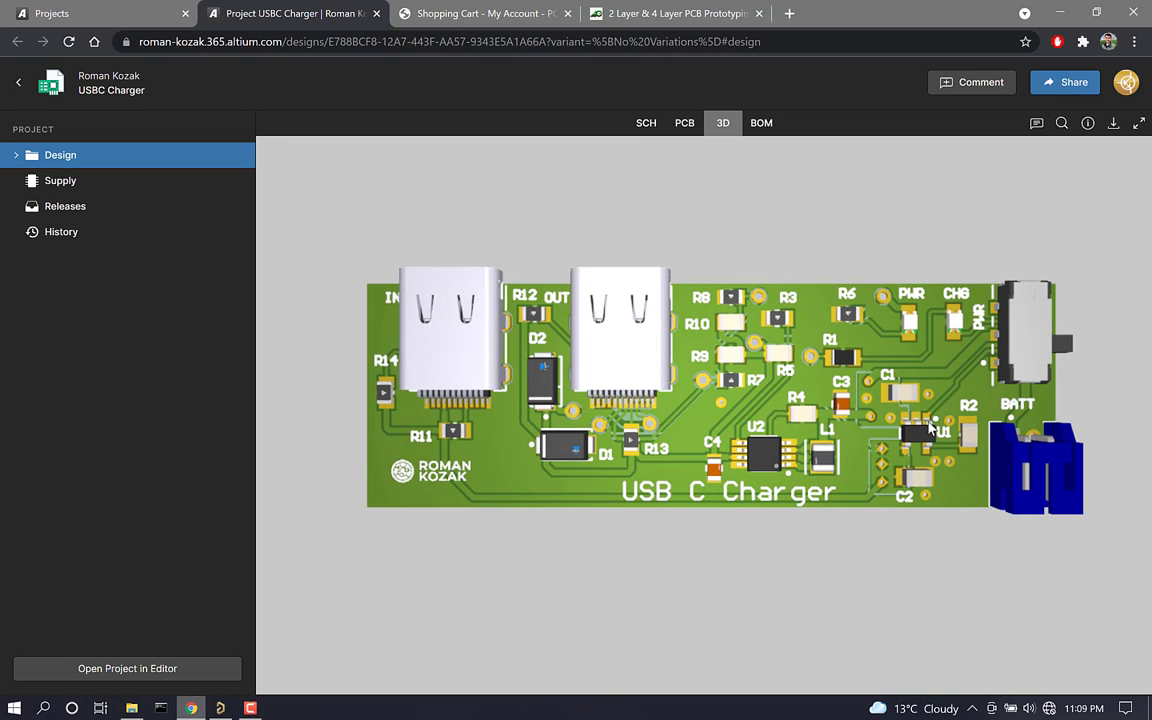
scroll(900, 380, up, 2)
scroll(920, 376, up, 3)
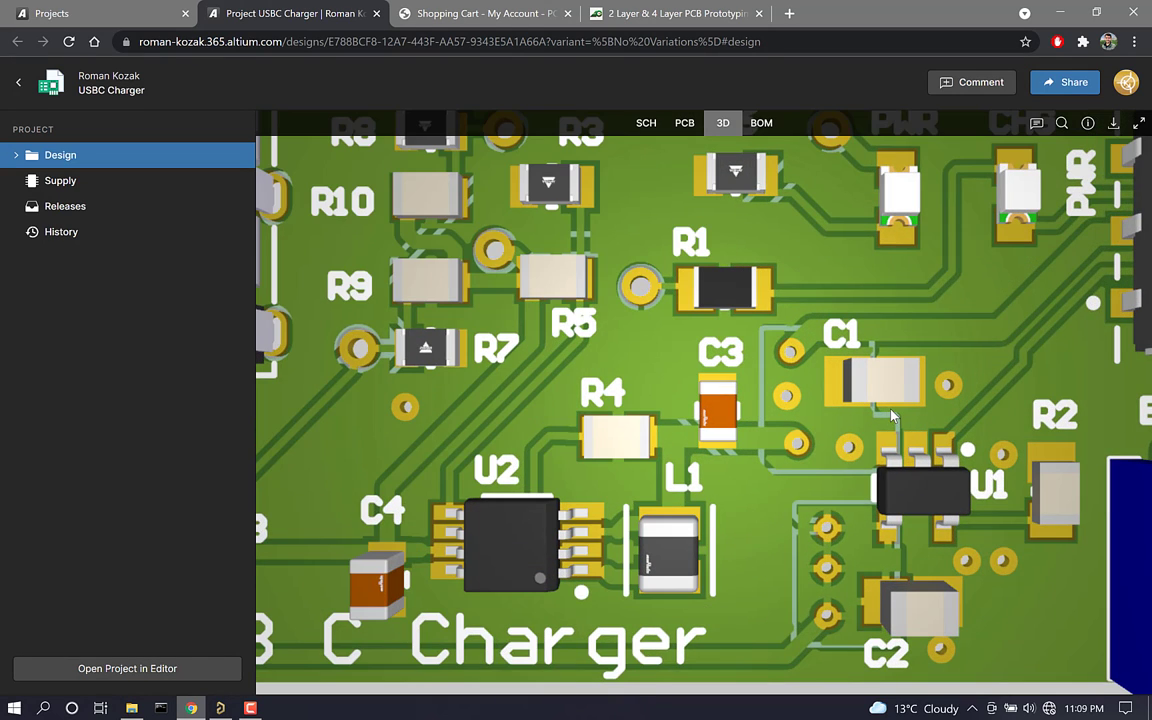
scroll(895, 412, down, 5)
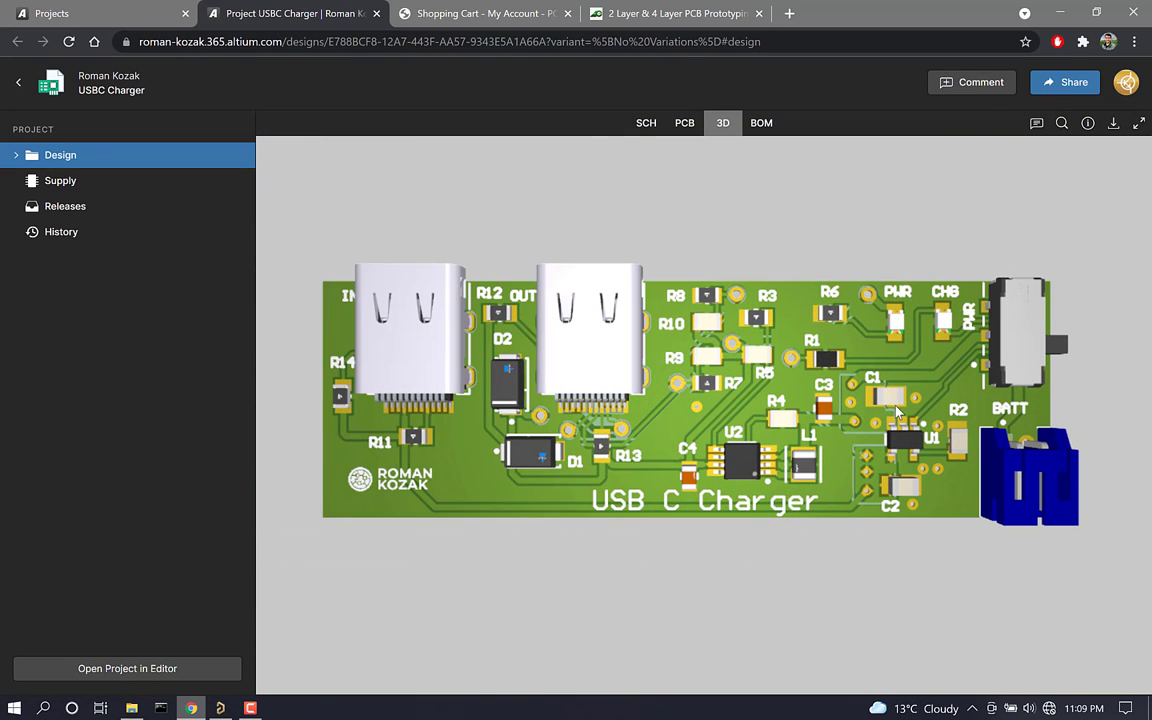
click(761, 122)
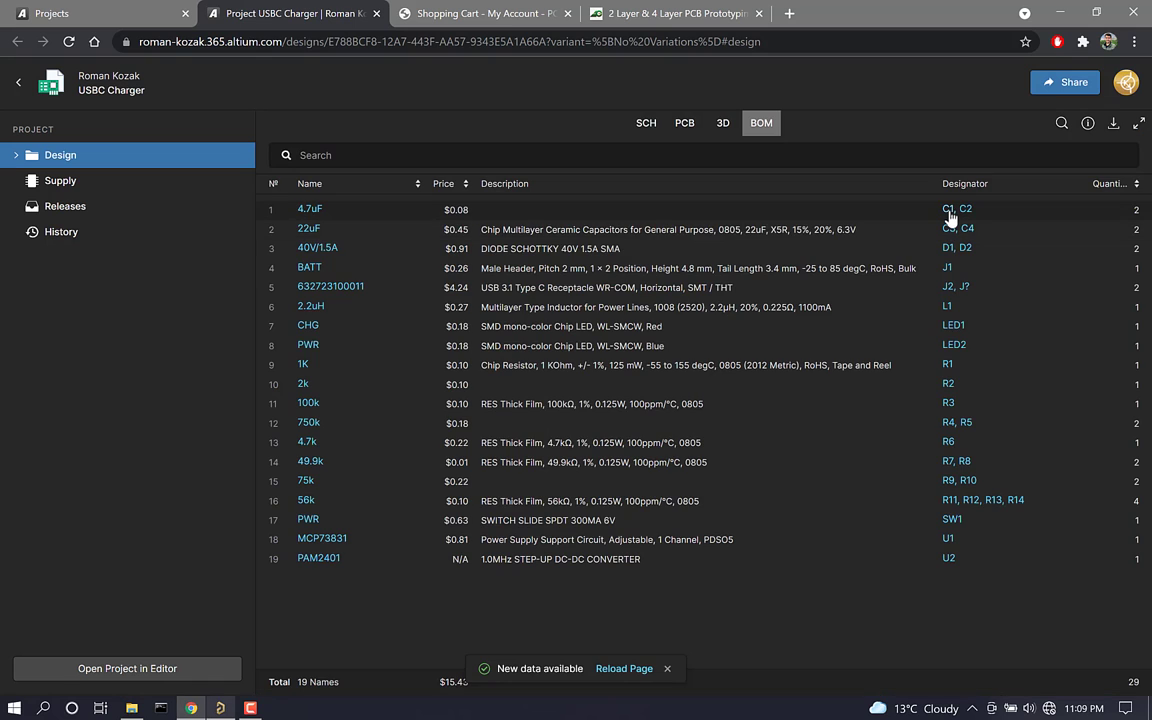
click(948, 211)
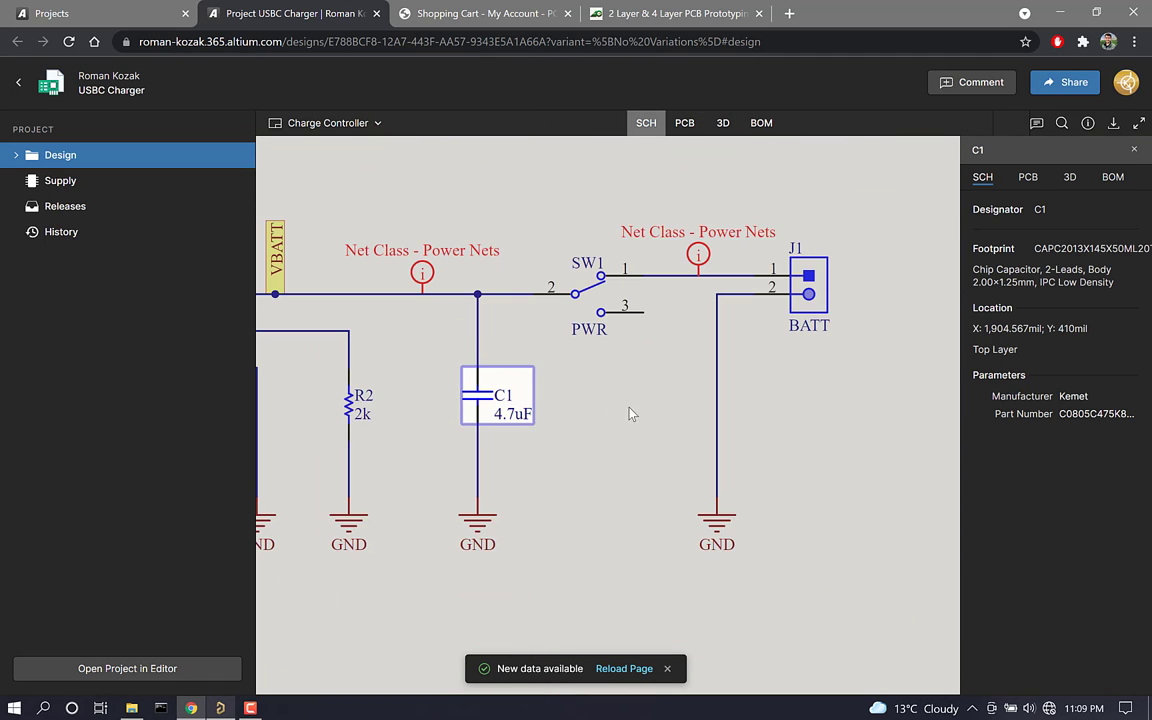
Step: Open the USBC Charger History timeline and browse the 'fabrication files generated' commit
click(72, 233)
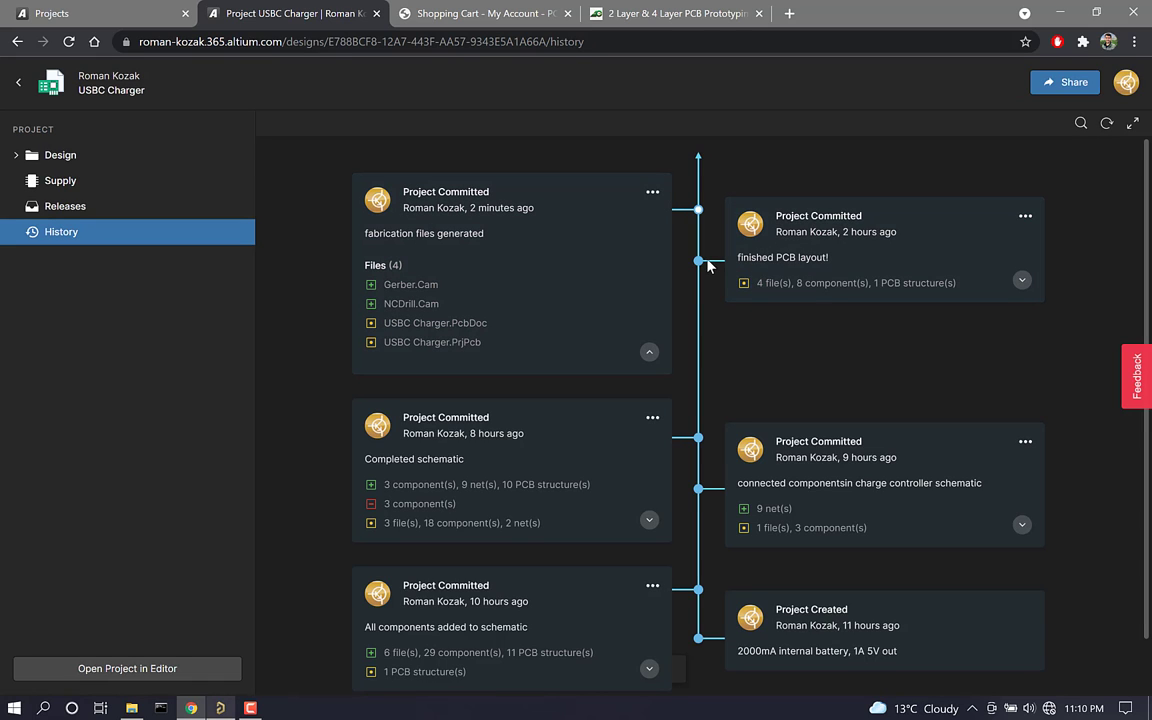
scroll(645, 355, down, 1)
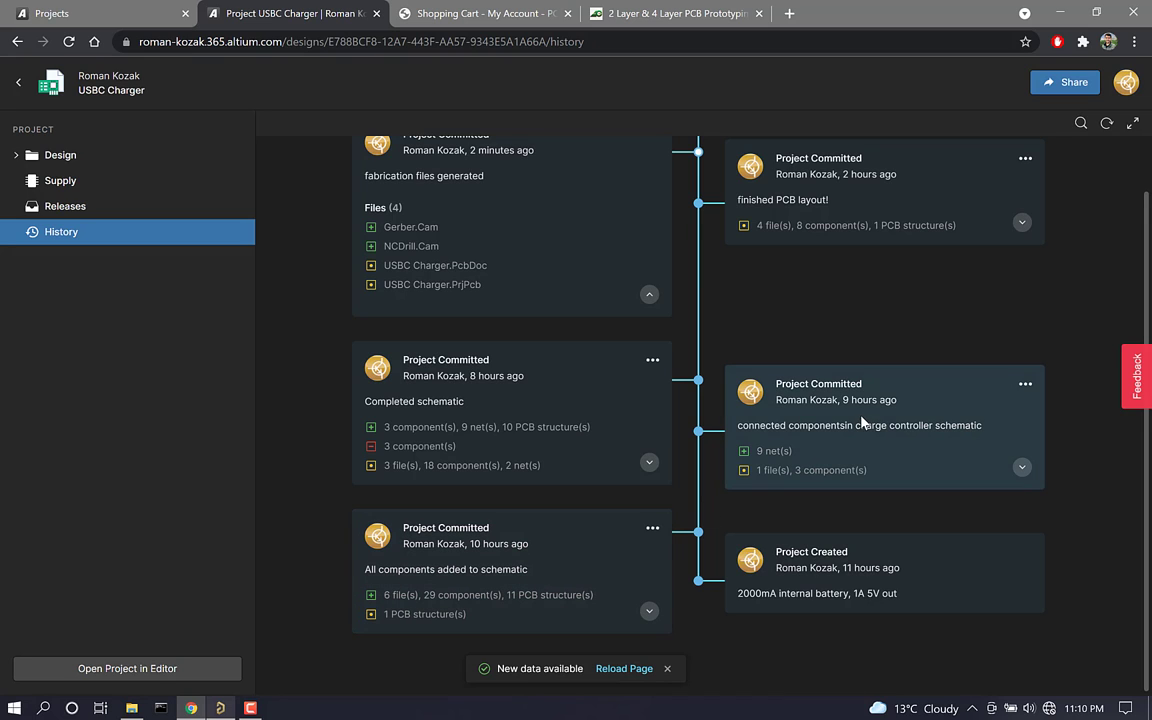
scroll(830, 443, up, 1)
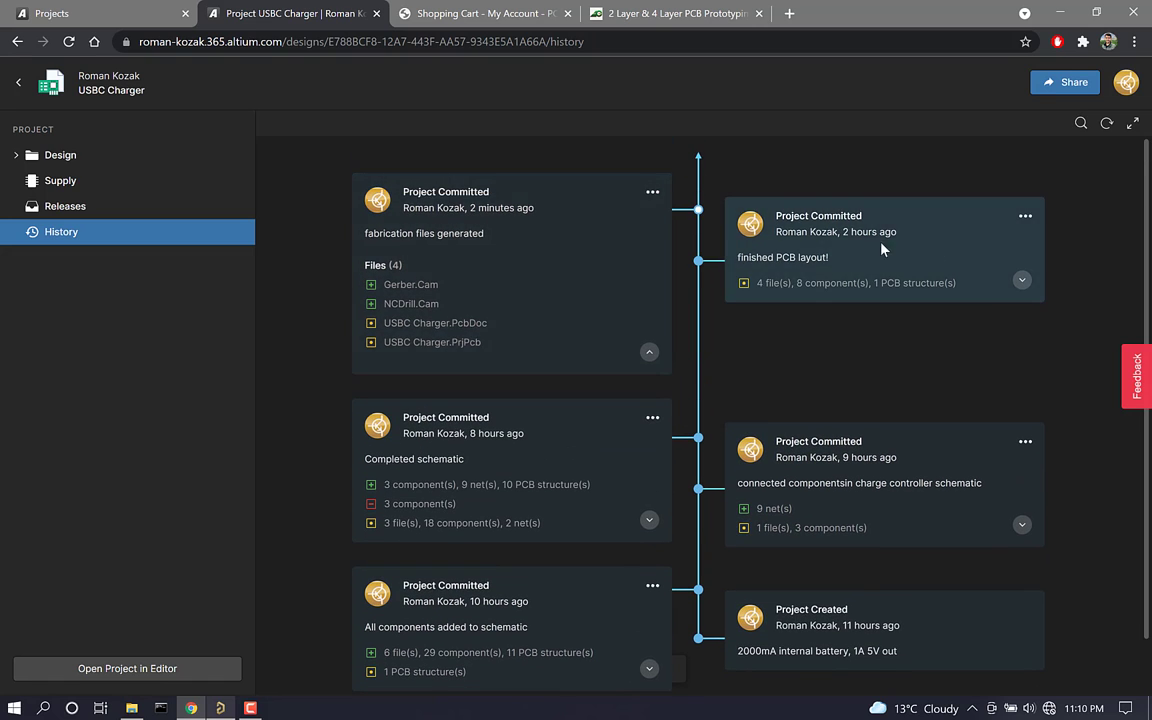
Step: Open the Step-Up DCDC Converter schematic with the comments panel and select U2 (PAM2401)
click(89, 203)
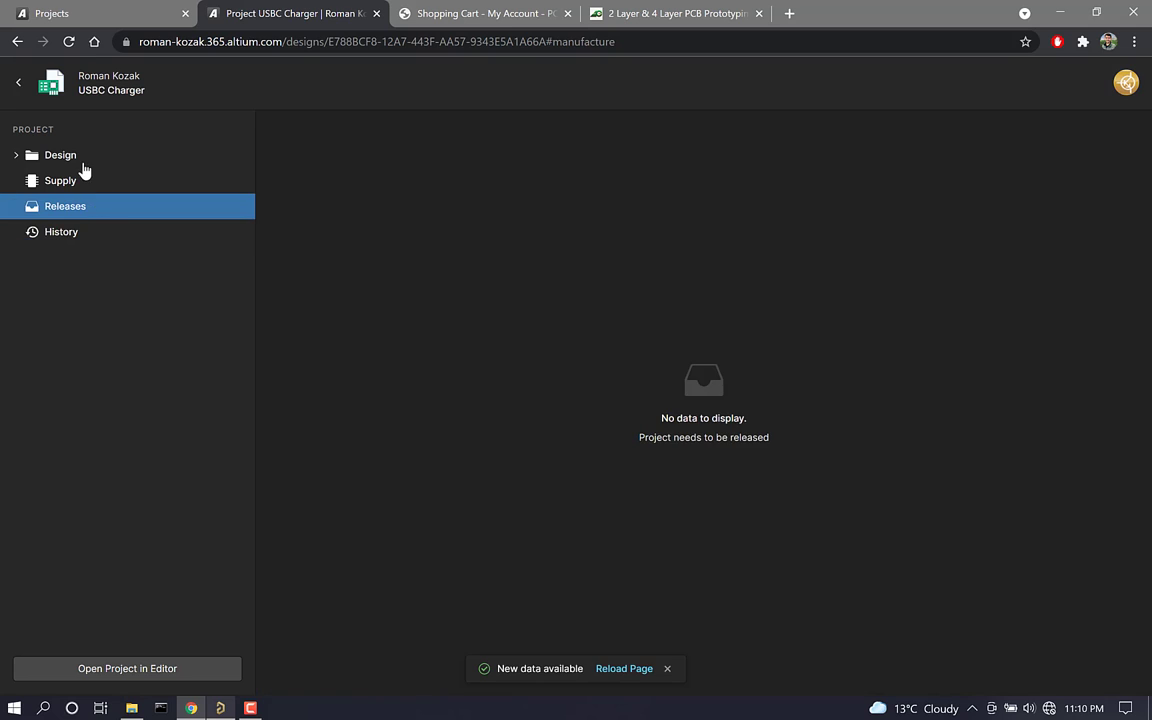
click(70, 160)
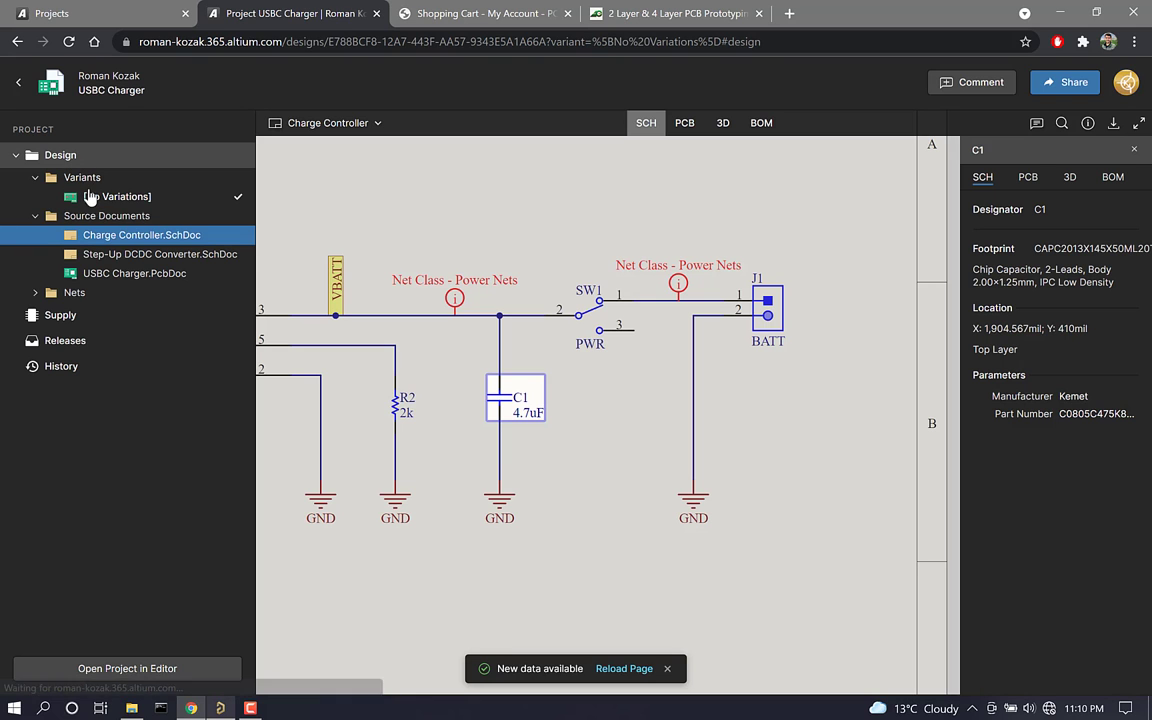
click(175, 277)
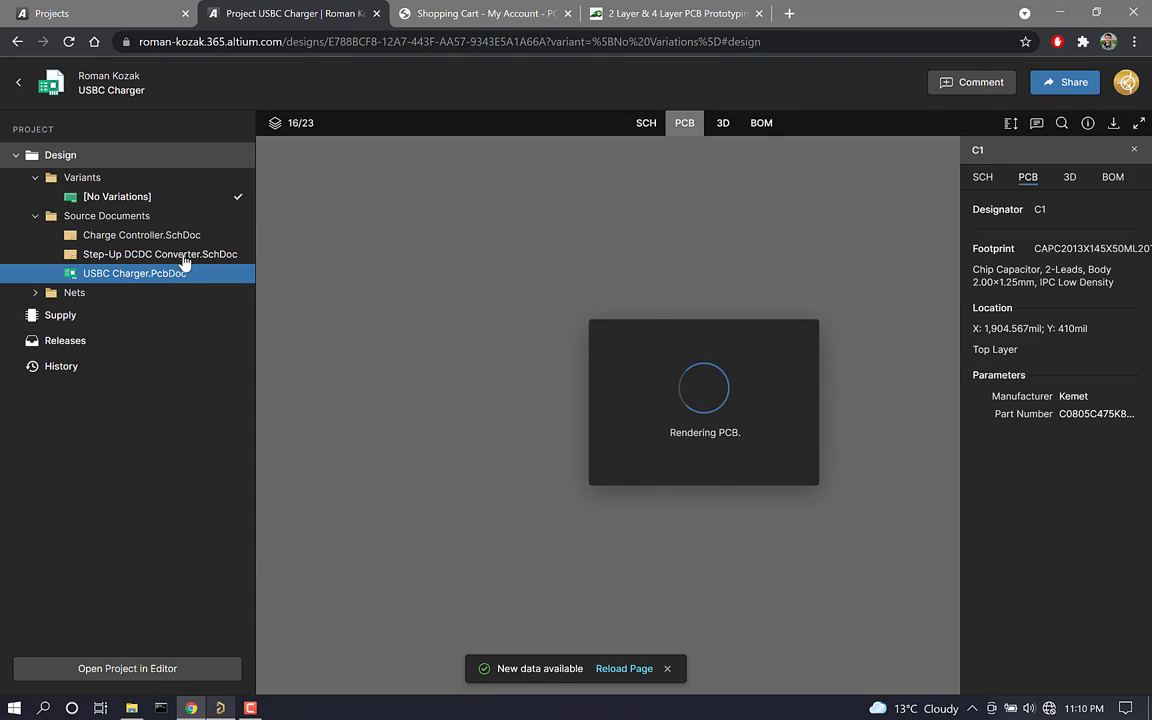
click(184, 257)
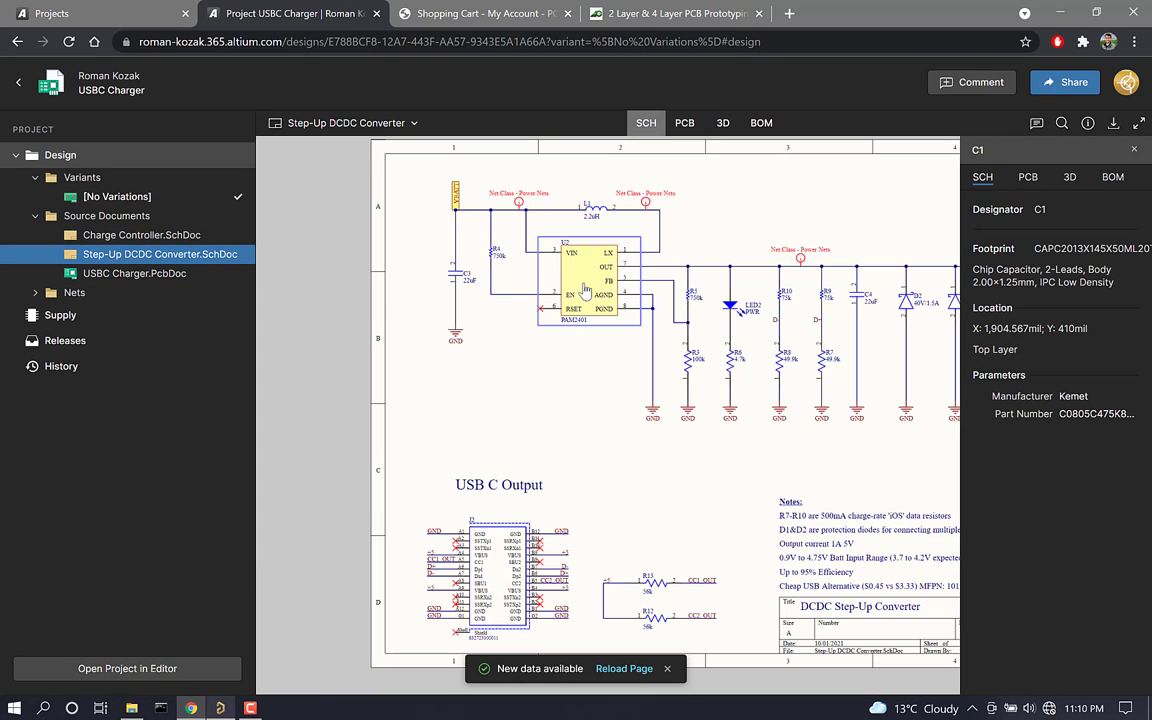
scroll(524, 265, down, 2)
scroll(710, 277, up, 1)
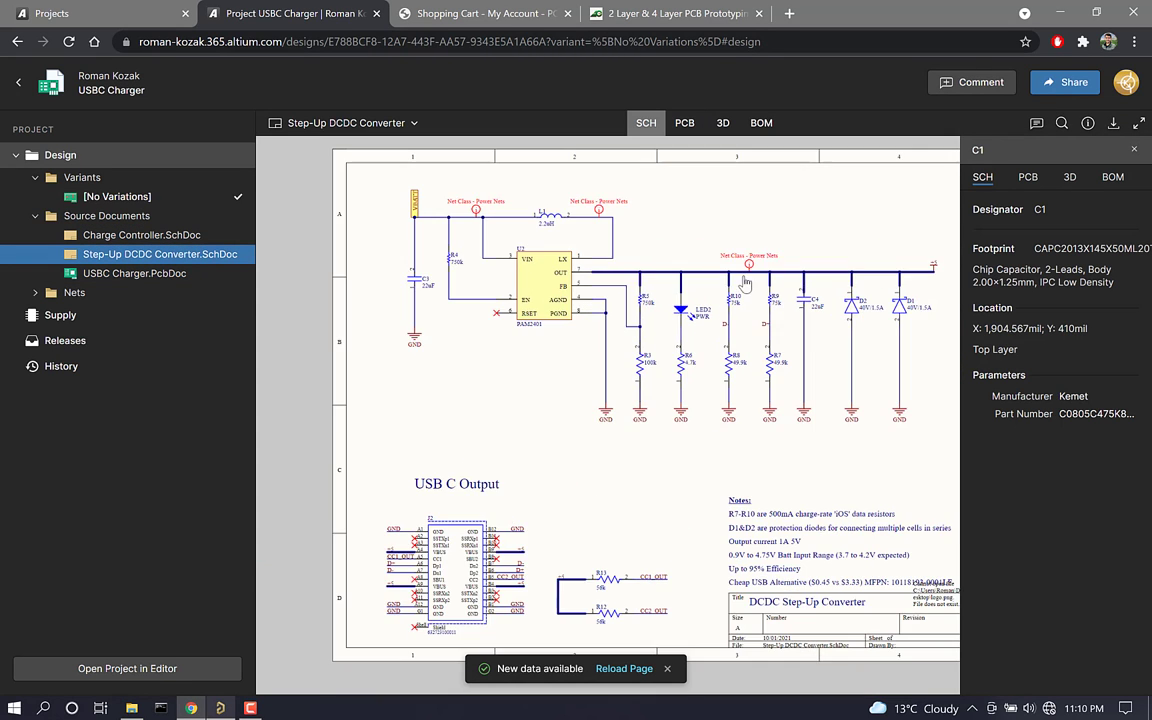
click(1037, 124)
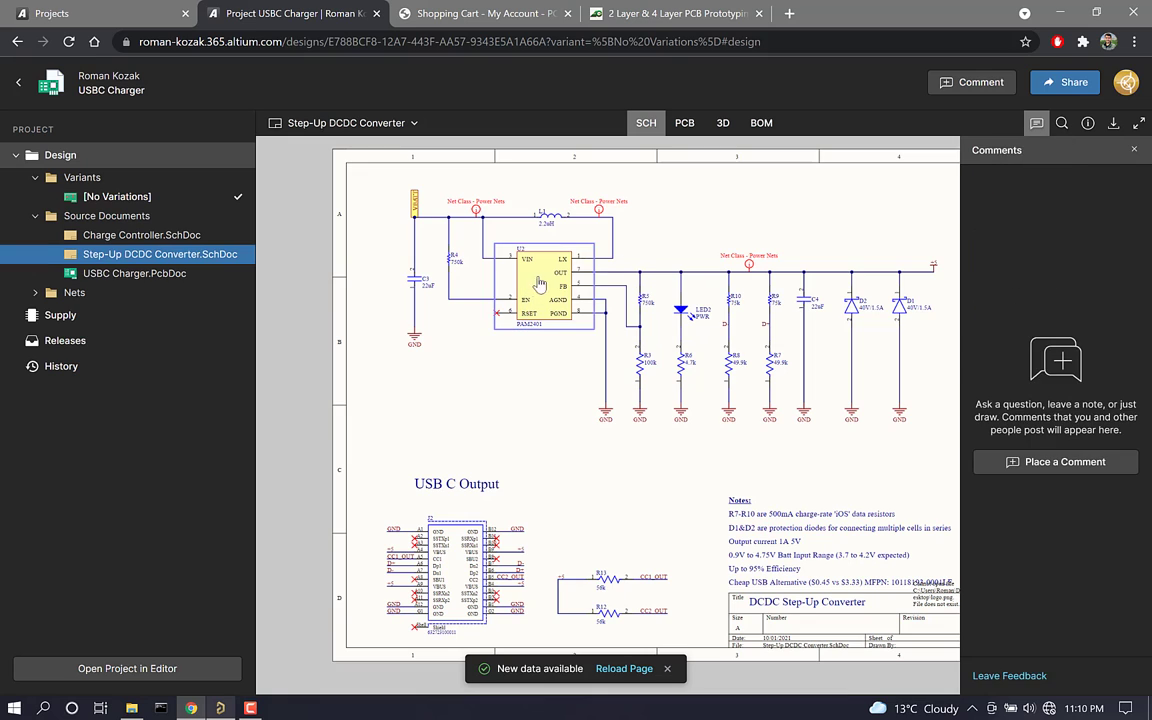
click(597, 290)
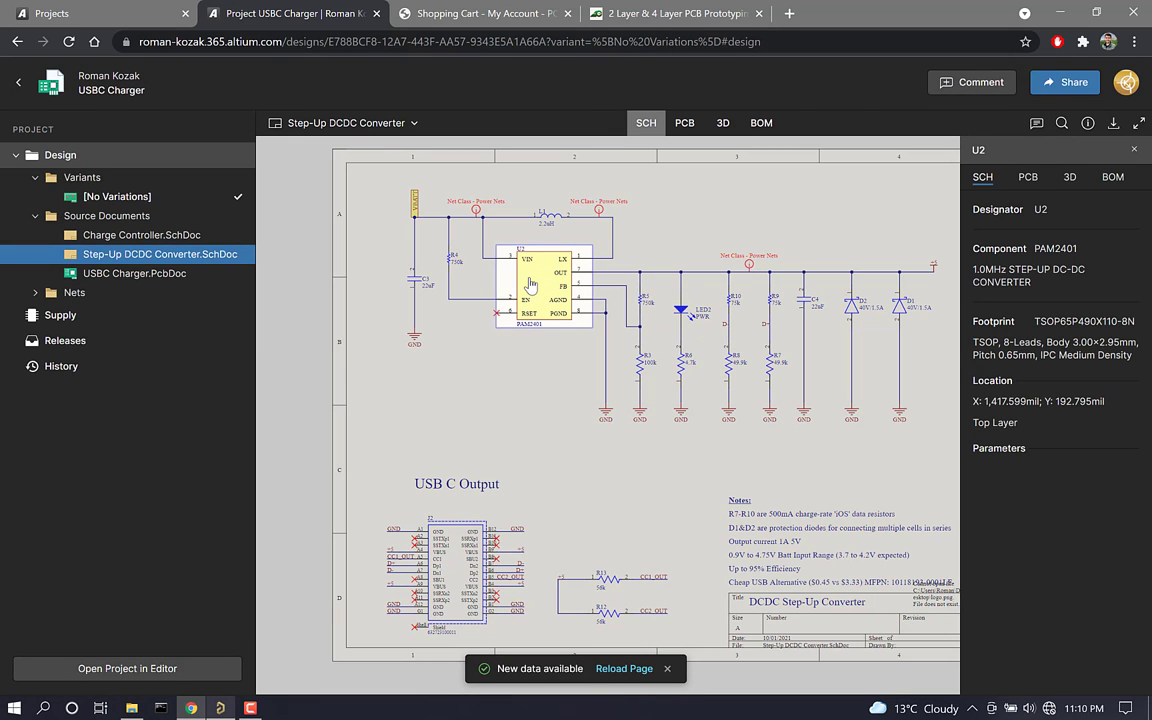
Step: Post the comment 'watchout for pc layout issues' on chip U2, then return to Altium Designer
click(970, 82)
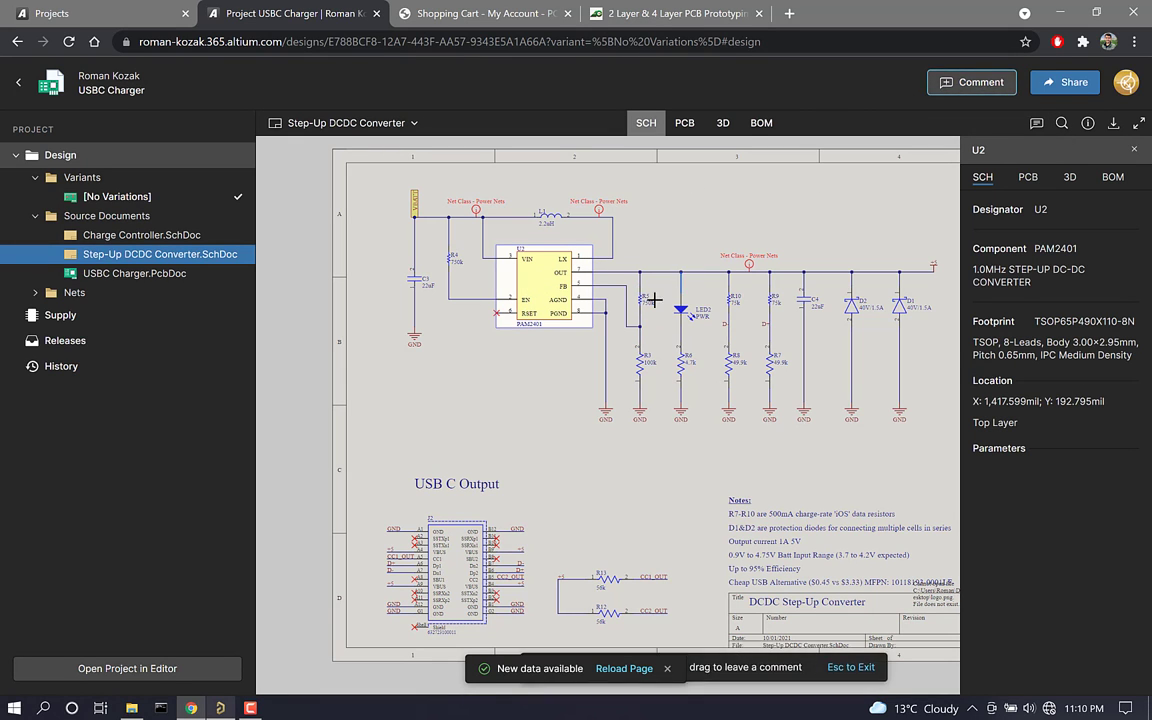
click(545, 285)
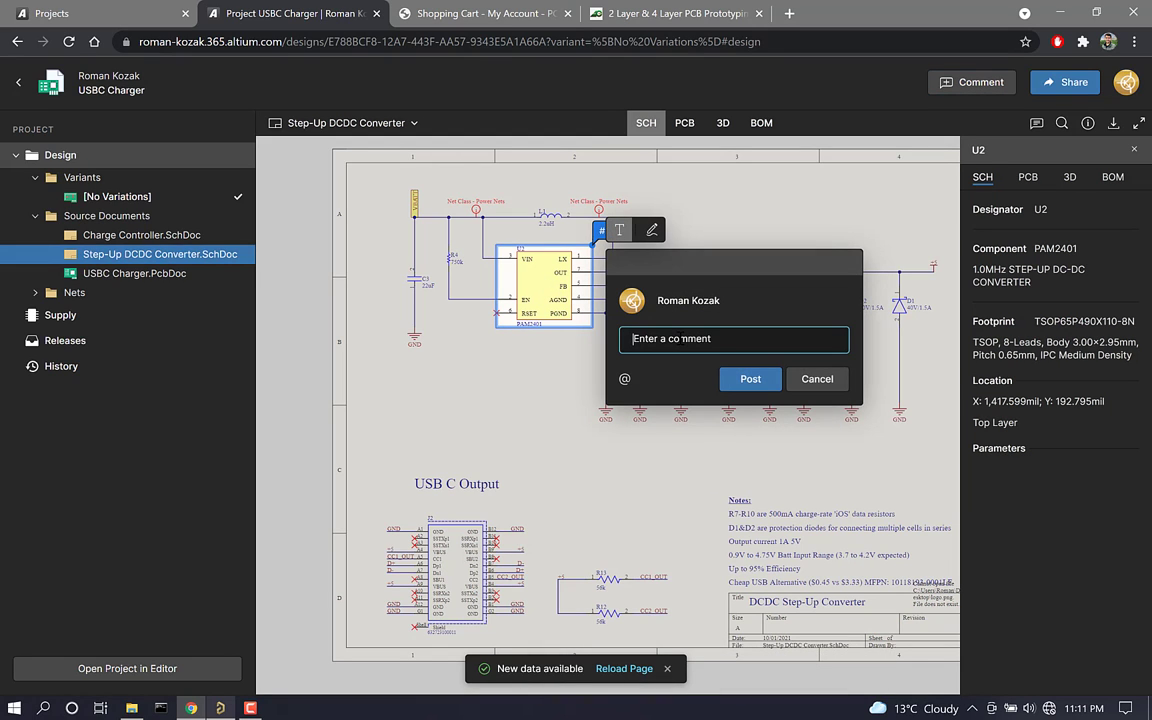
text(watchout for pc laa)
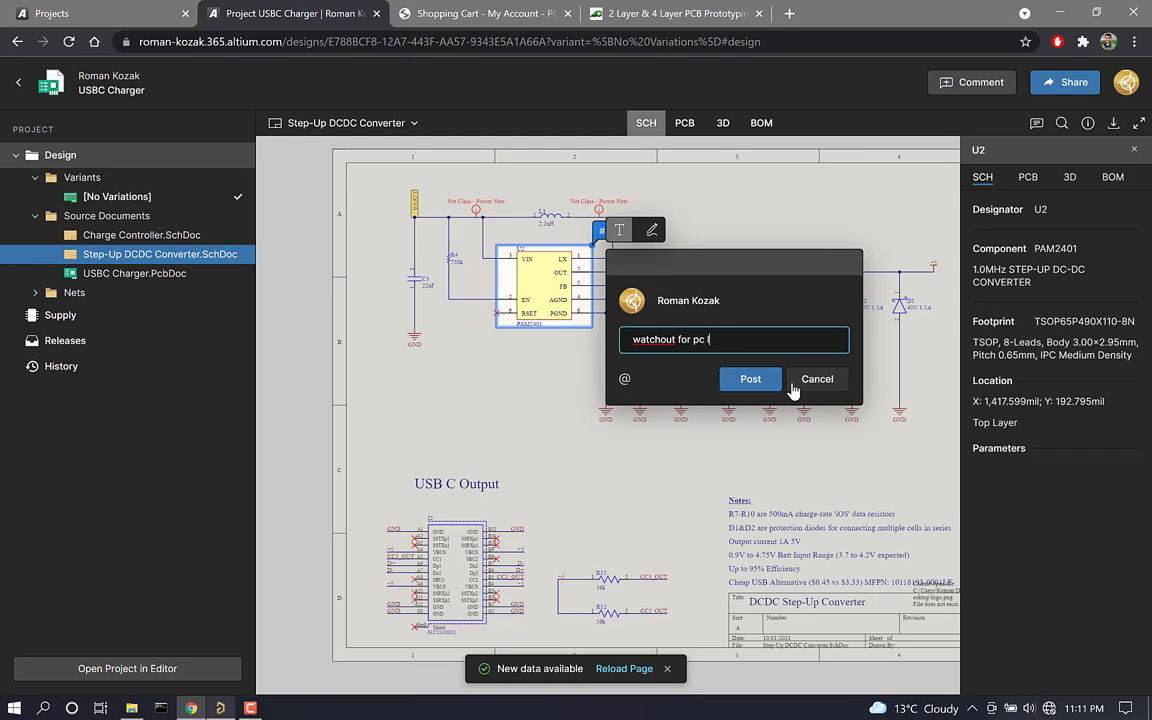
text(ayout issues)
click(748, 379)
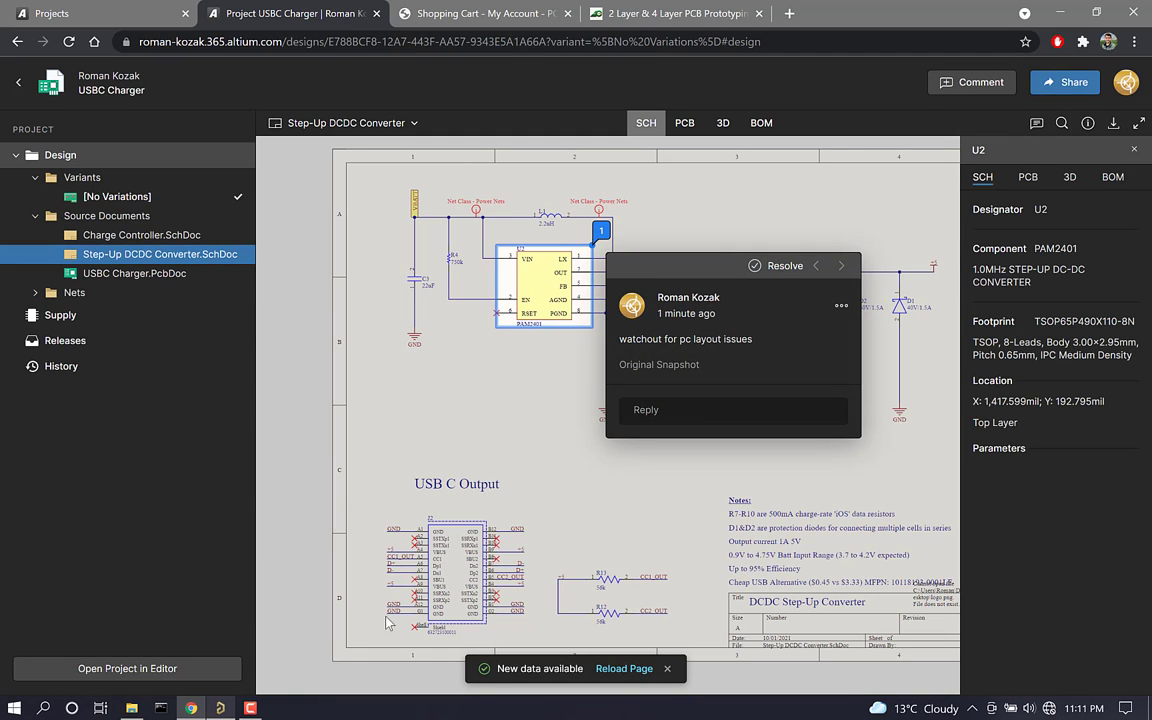
click(220, 708)
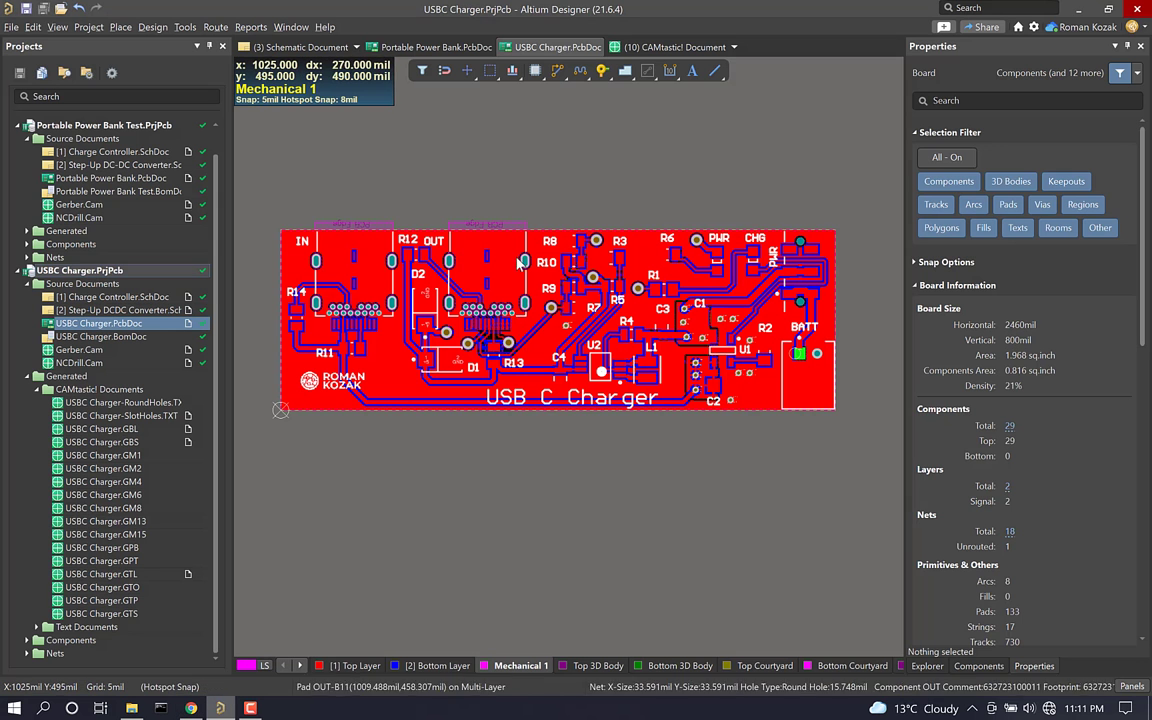